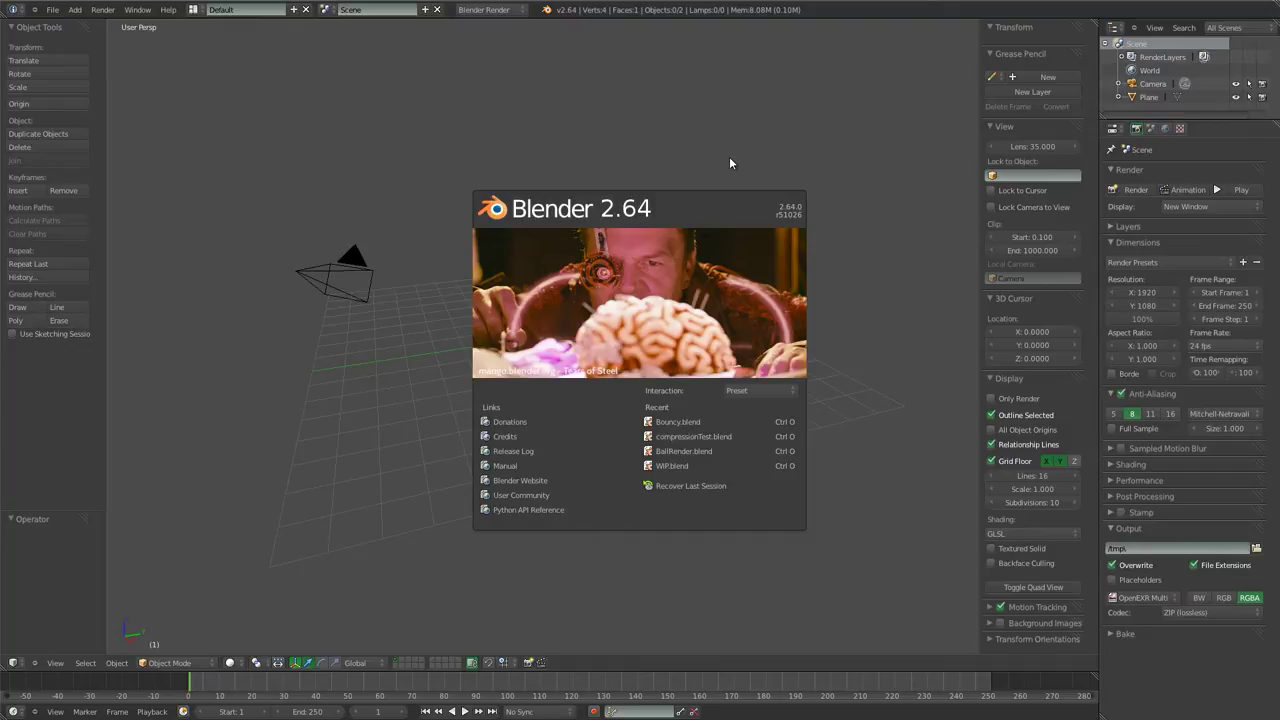
- Load Bounce.blend from the splash screen's Recent list
left_click(680, 421)
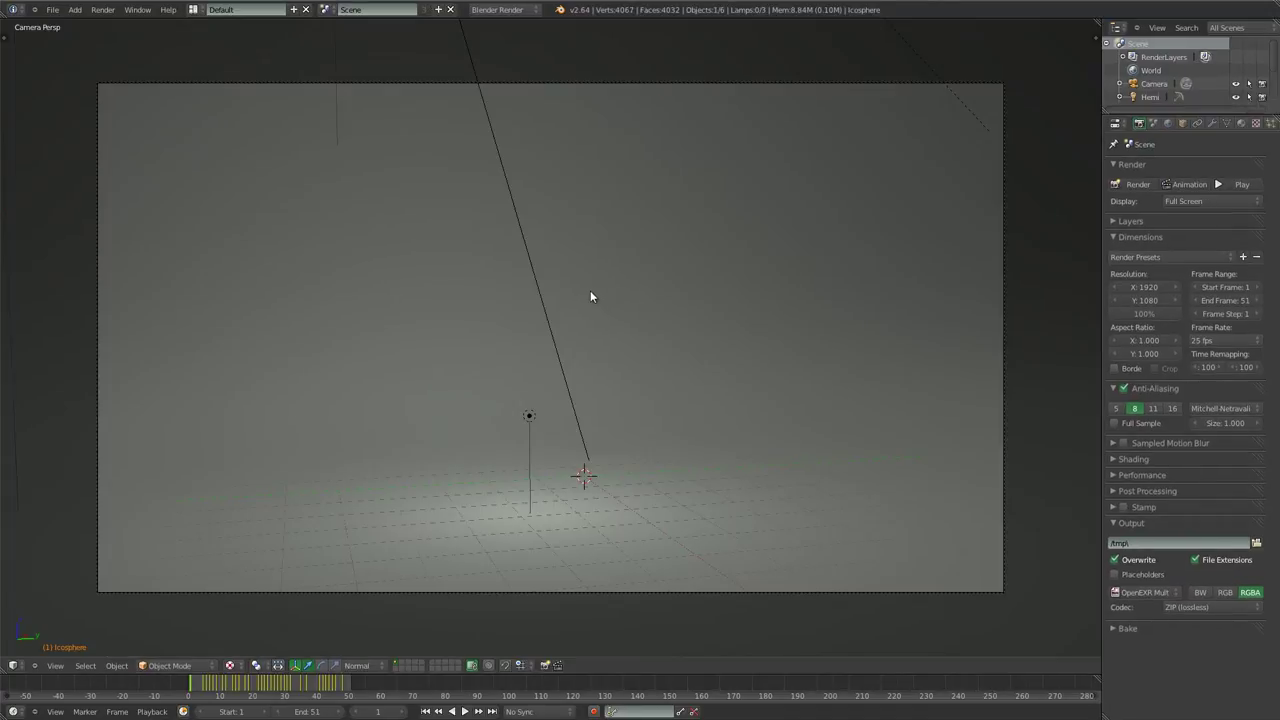
- Play the bouncing ball animation, stop it, and rewind to the first frame
left_click(464, 711)
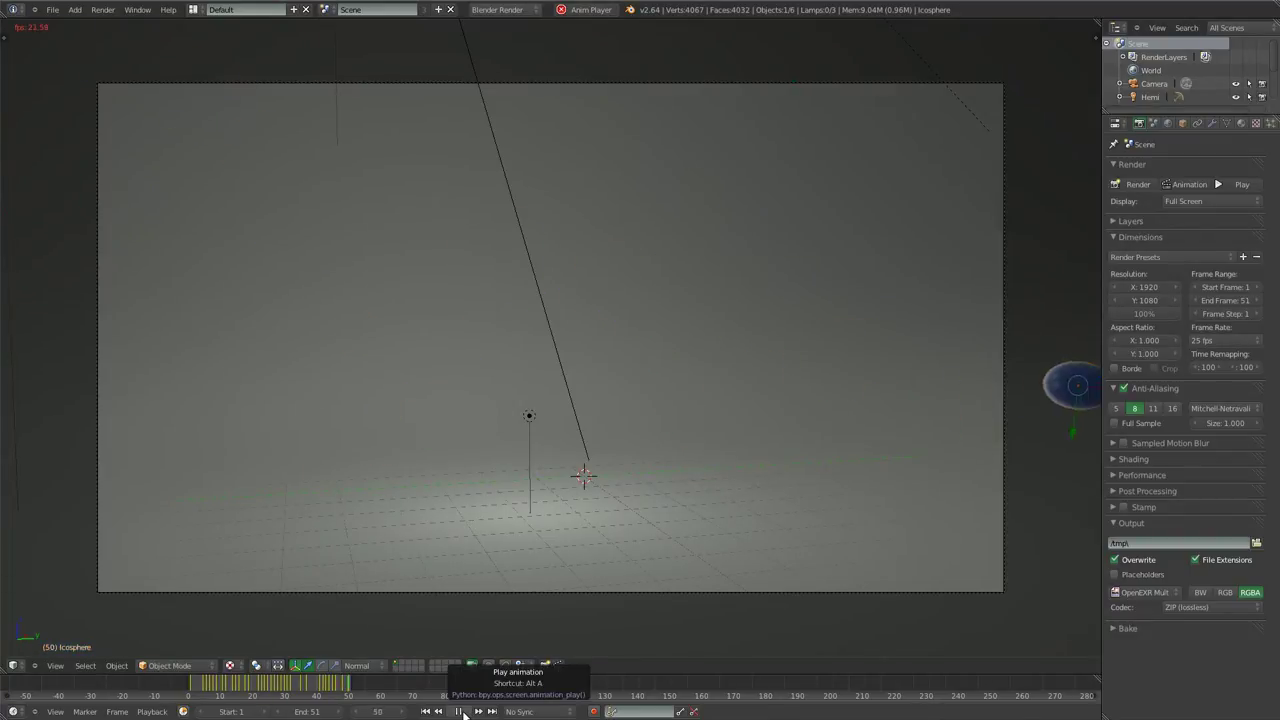
left_click(459, 711)
left_click(425, 711)
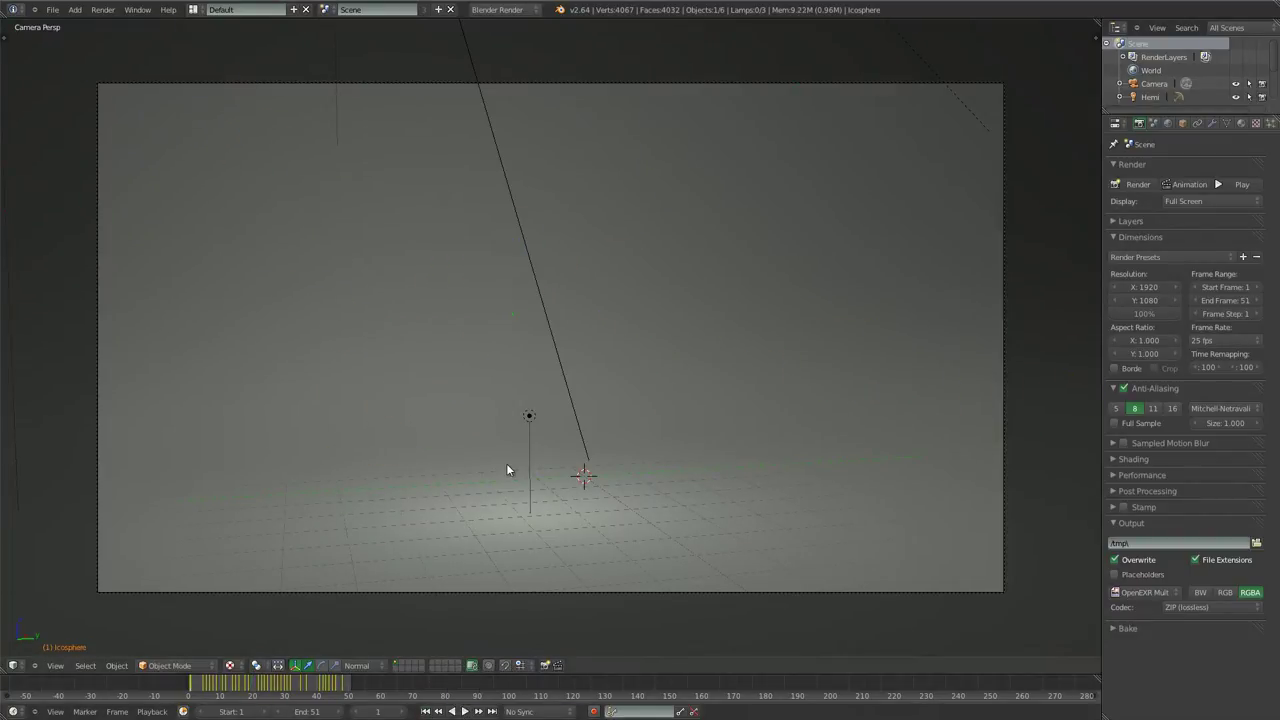
- Set the render output format to Targa Raw and browse for the output folder
left_click(1152, 592)
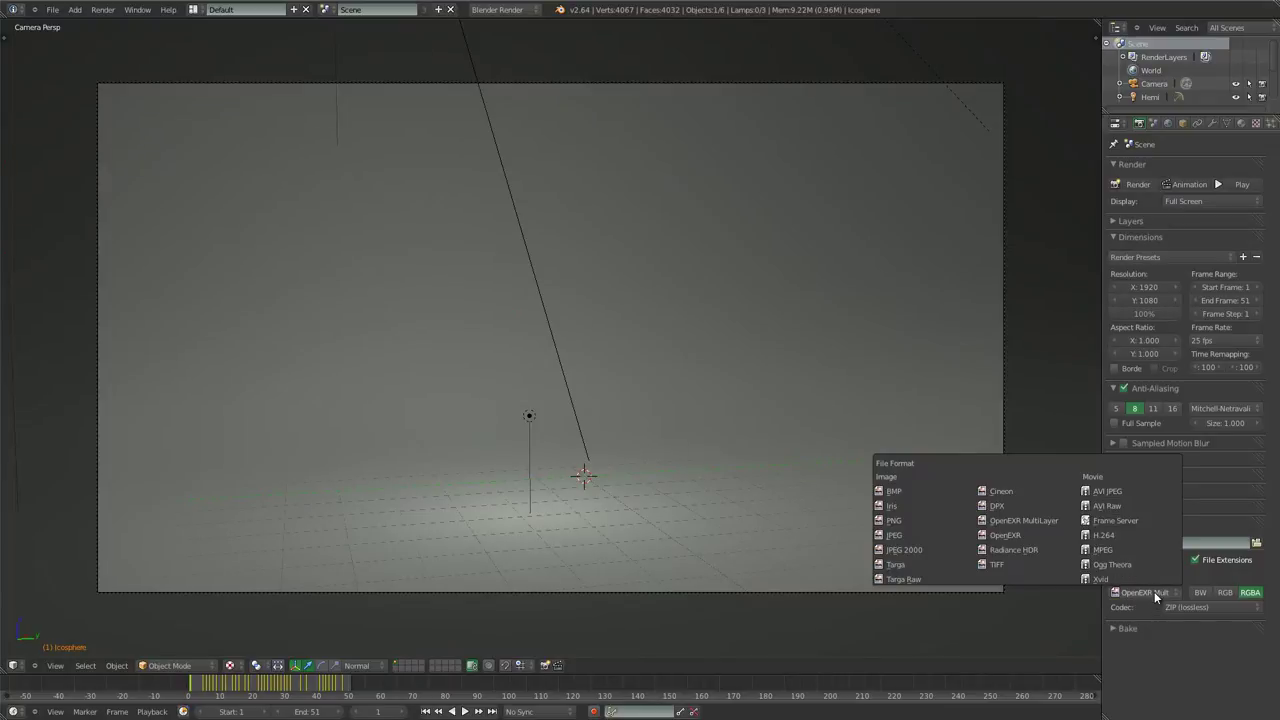
left_click(905, 579)
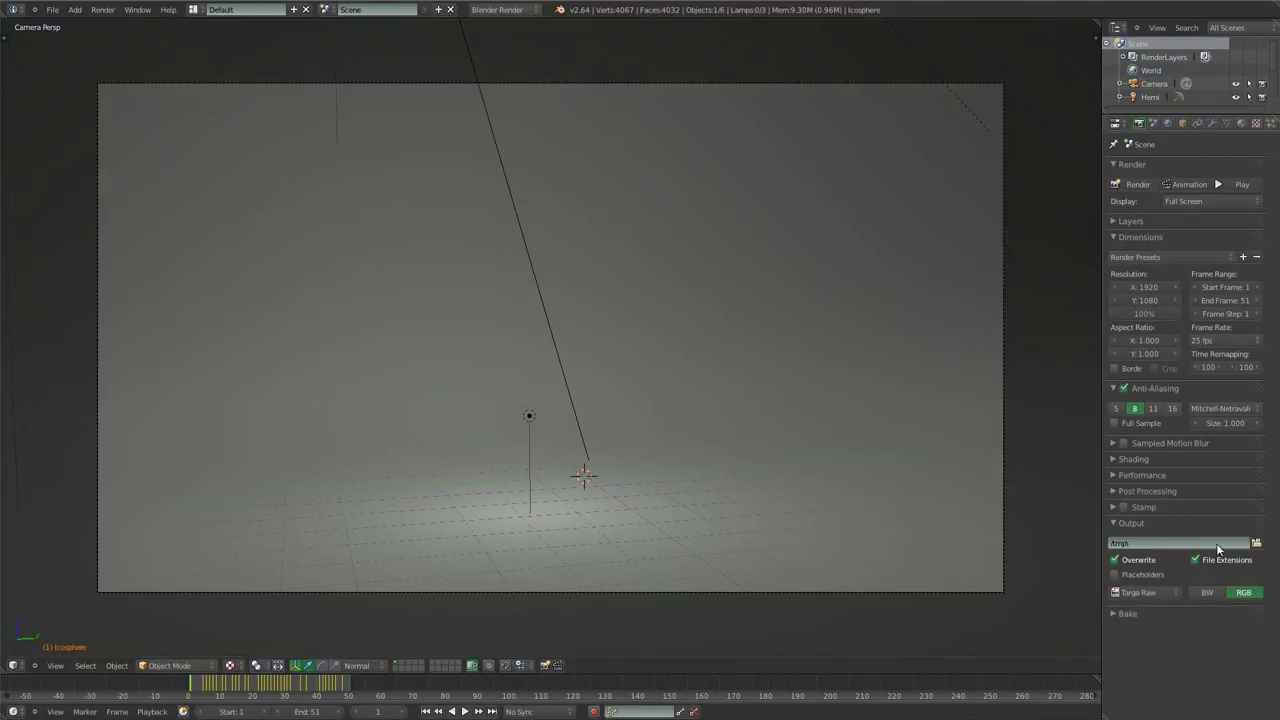
left_click(1256, 543)
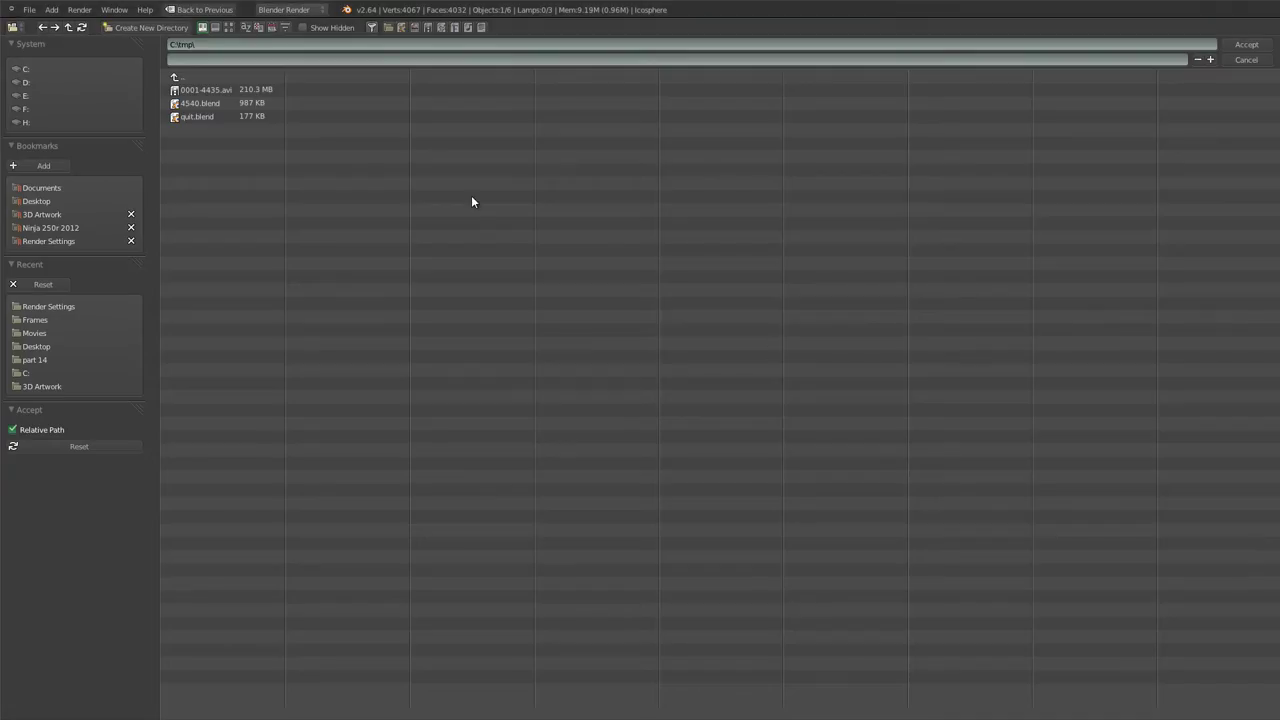
- Point the render output to the Frames subfolder of the Render Settings bookmark
left_click(42, 240)
left_click(216, 88)
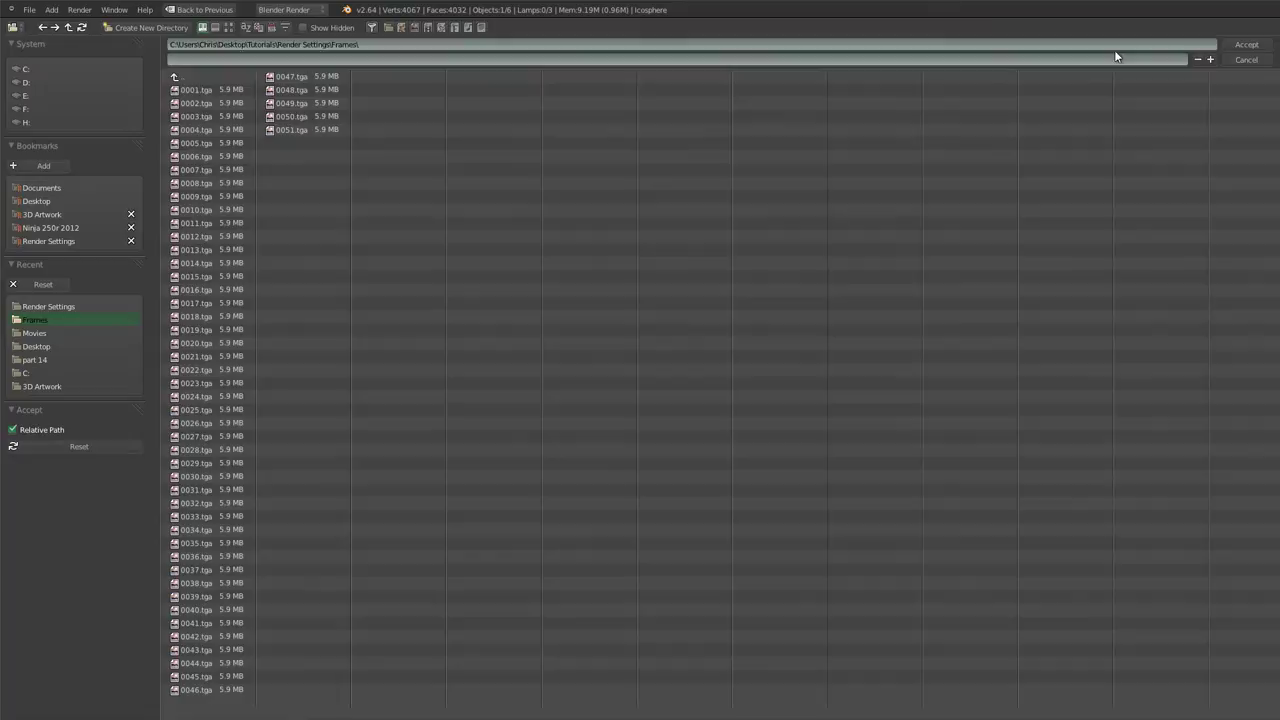
left_click(1246, 46)
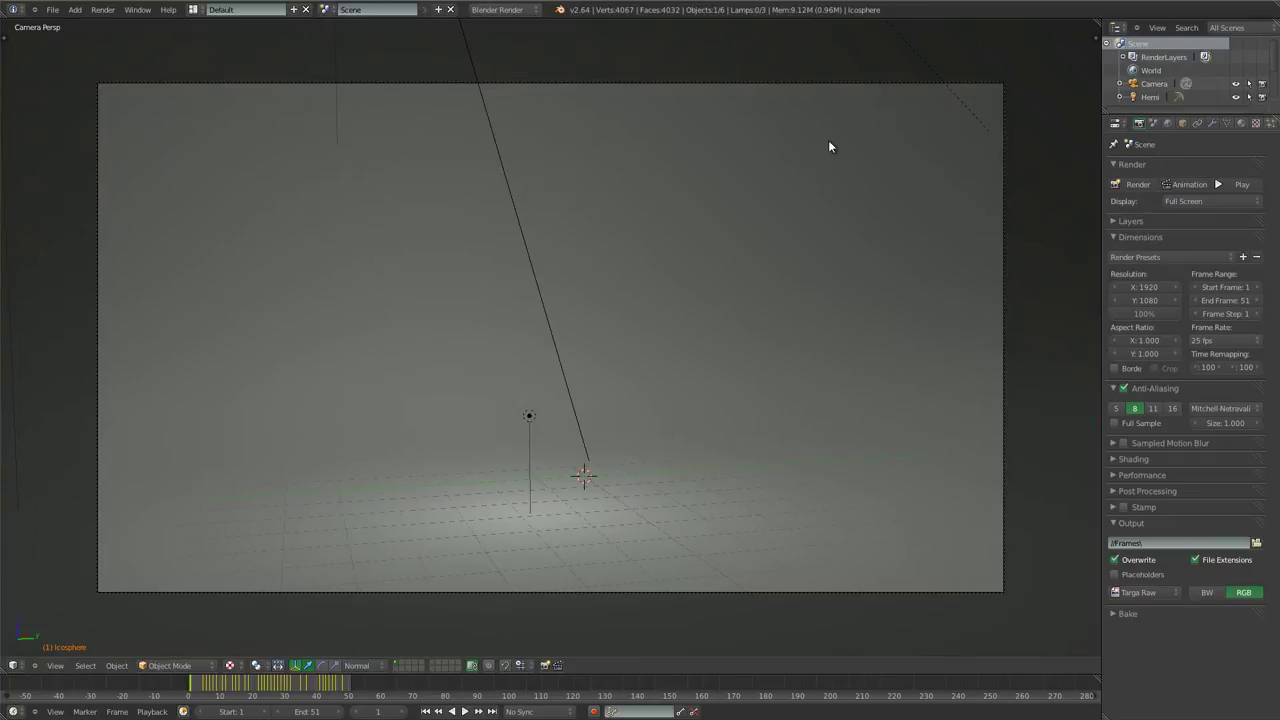
- Check the Layers, Shading and Performance panels, then render the full animation with Ctrl+F12
left_click(1113, 221)
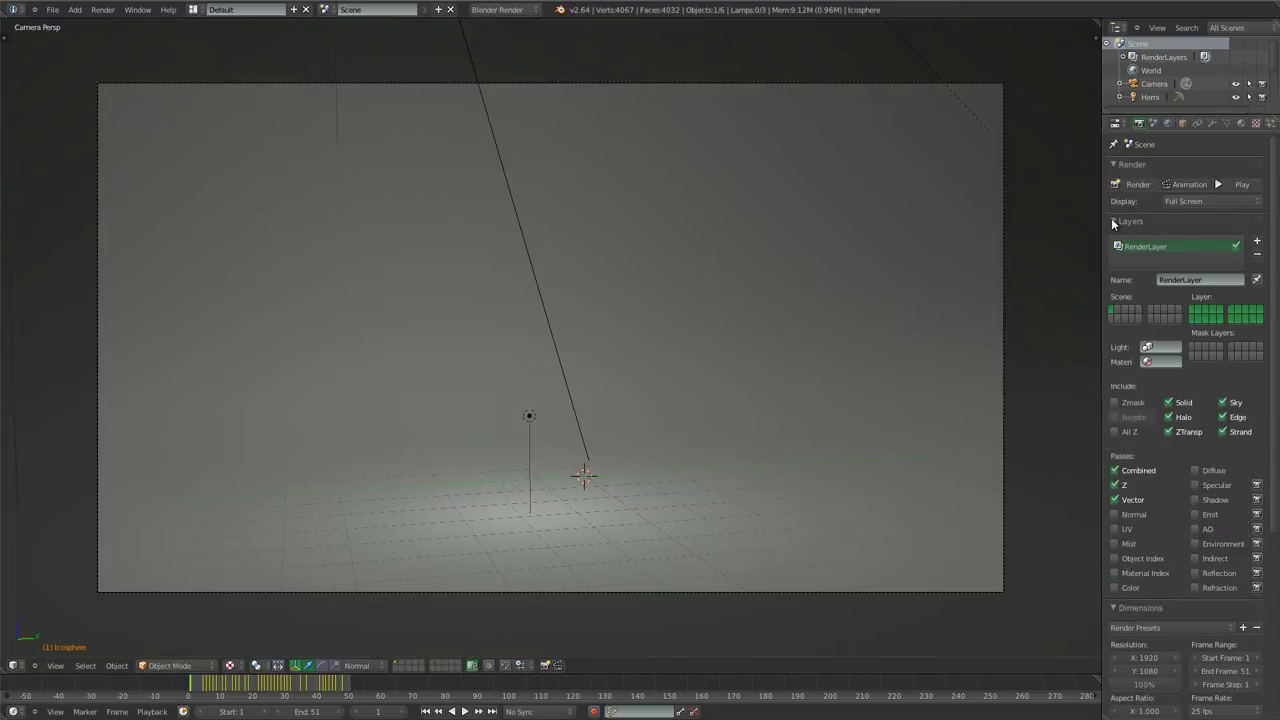
left_click(1113, 221)
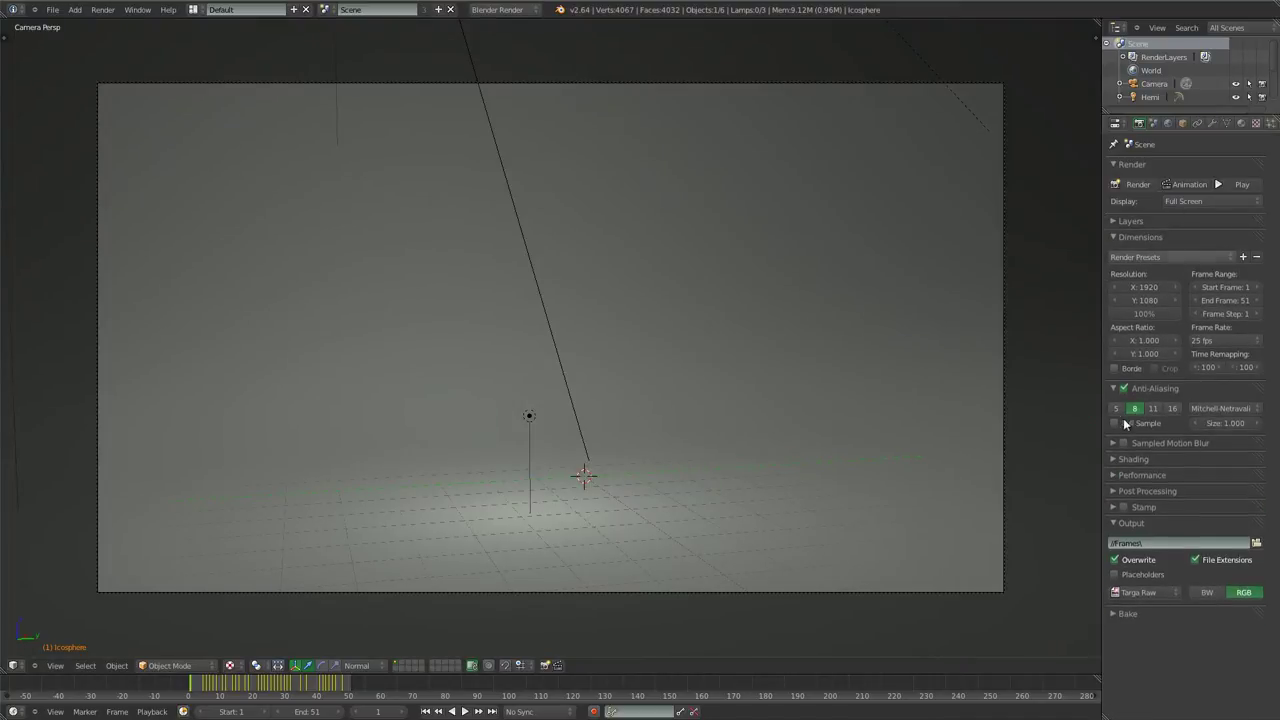
left_click(1112, 460)
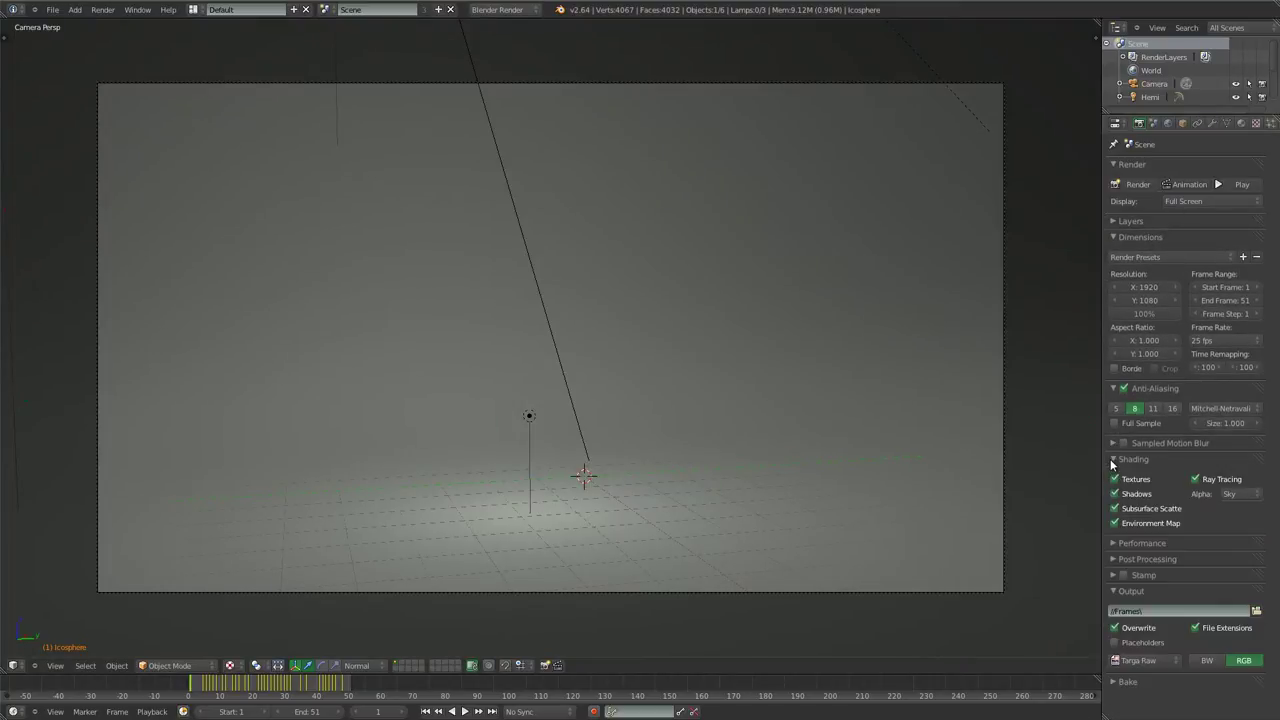
left_click(1111, 460)
left_click(1112, 474)
left_click(1112, 474)
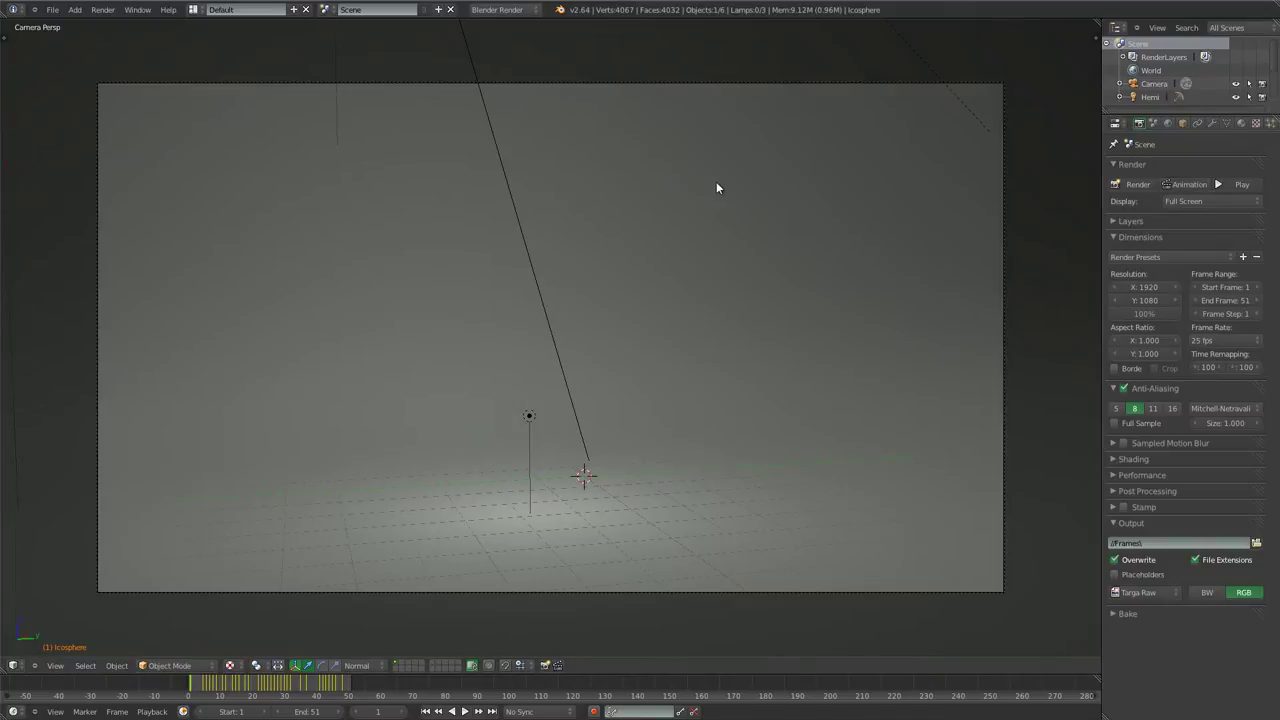
key("ctrl+F12")
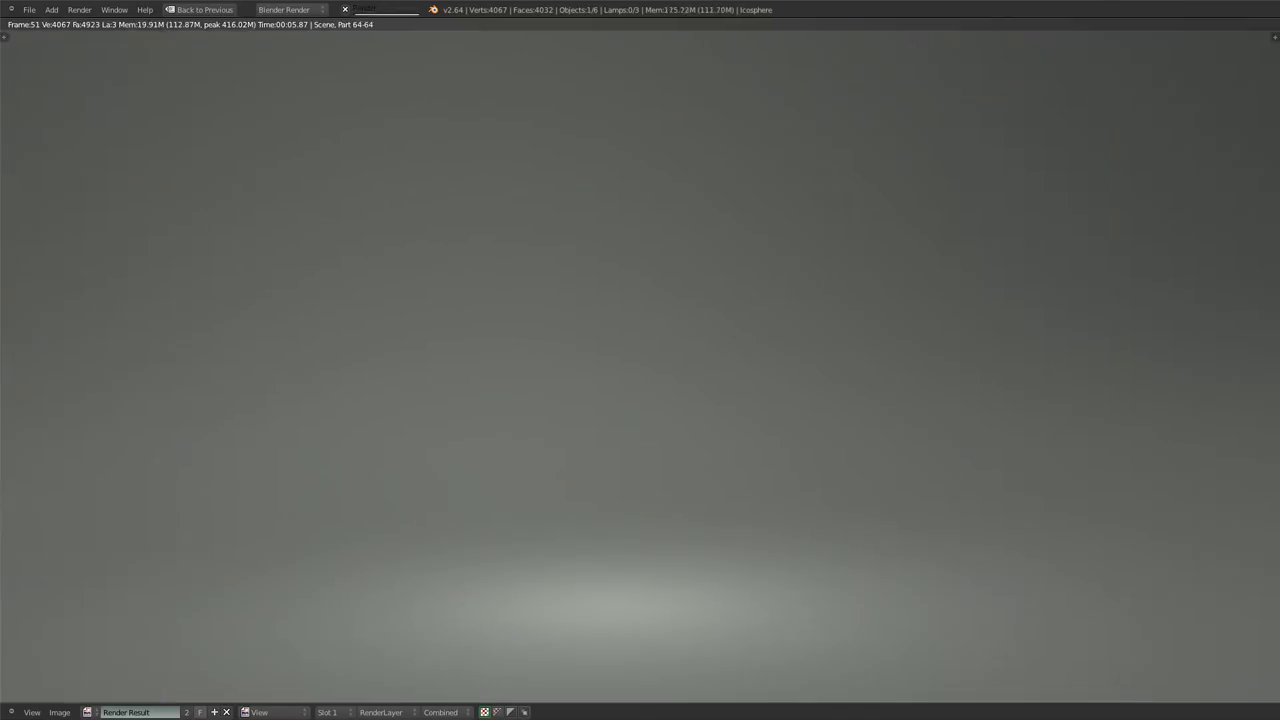
- Exit the finished render view at frame 51 and return to the scene
key("Escape")
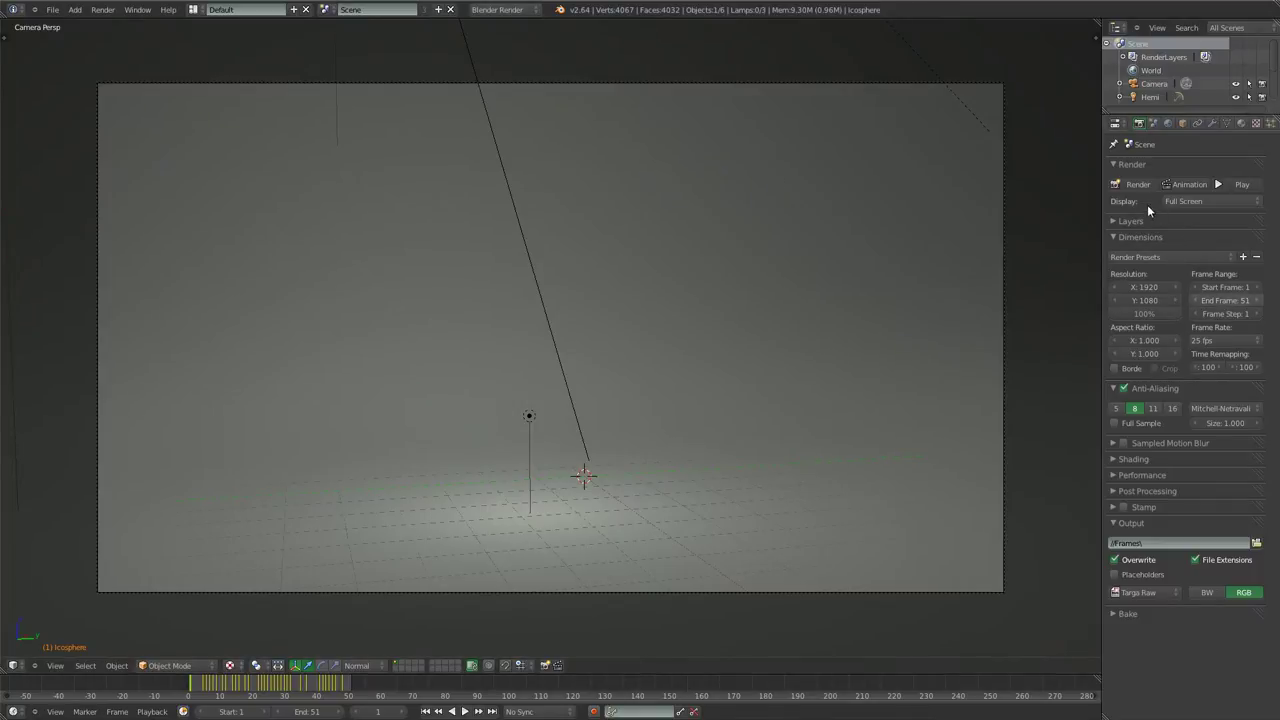
- Scrub the timeline to frame 22 and preview its still render
left_click(217, 690)
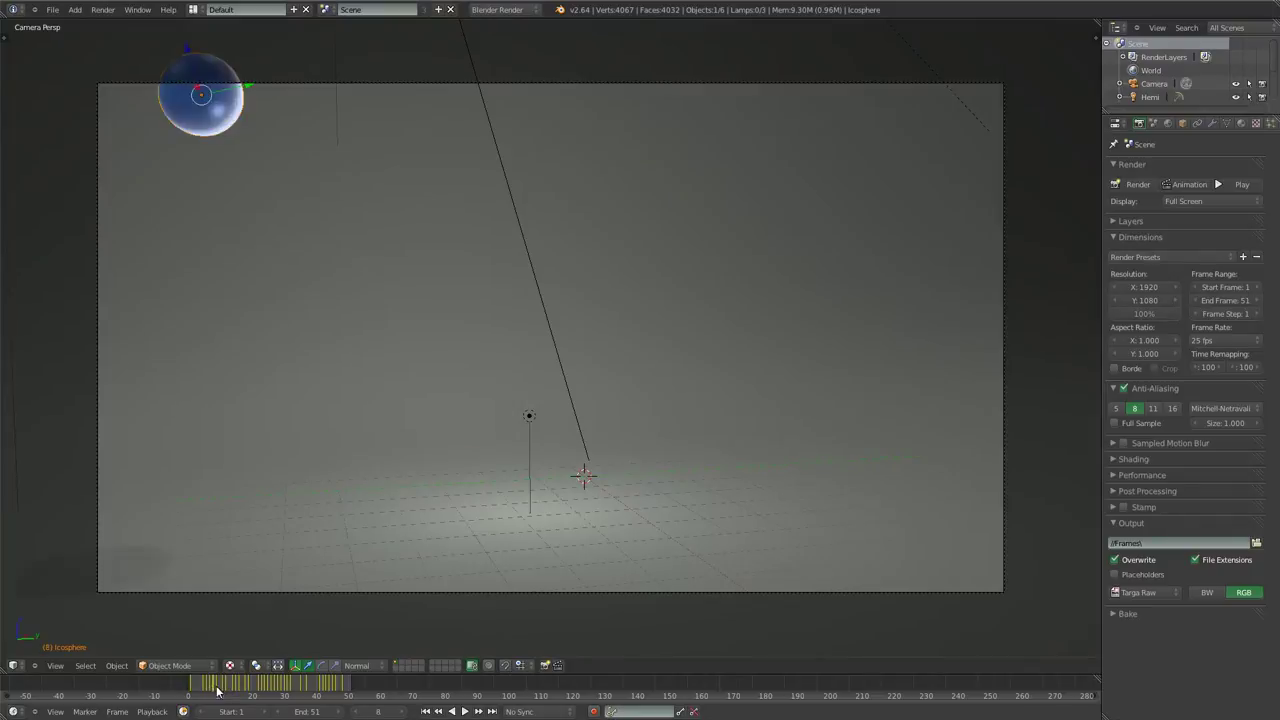
left_click_drag(217, 690, 258, 688)
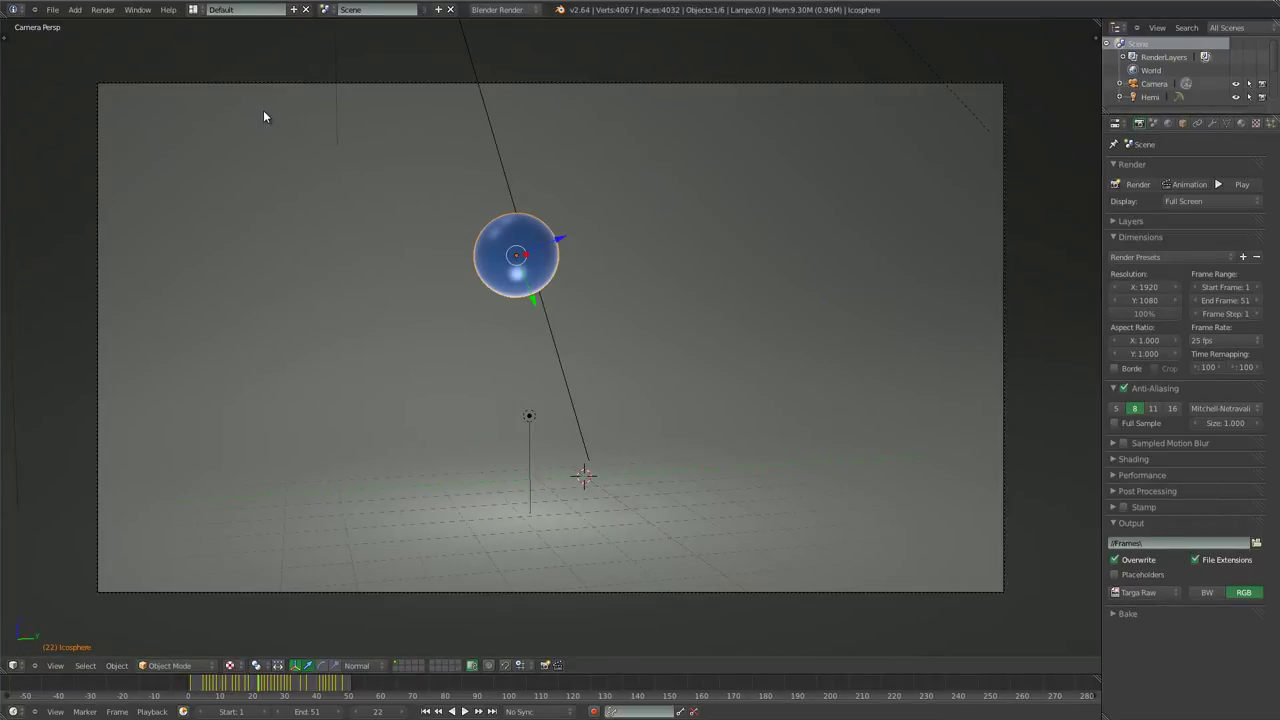
key("F12")
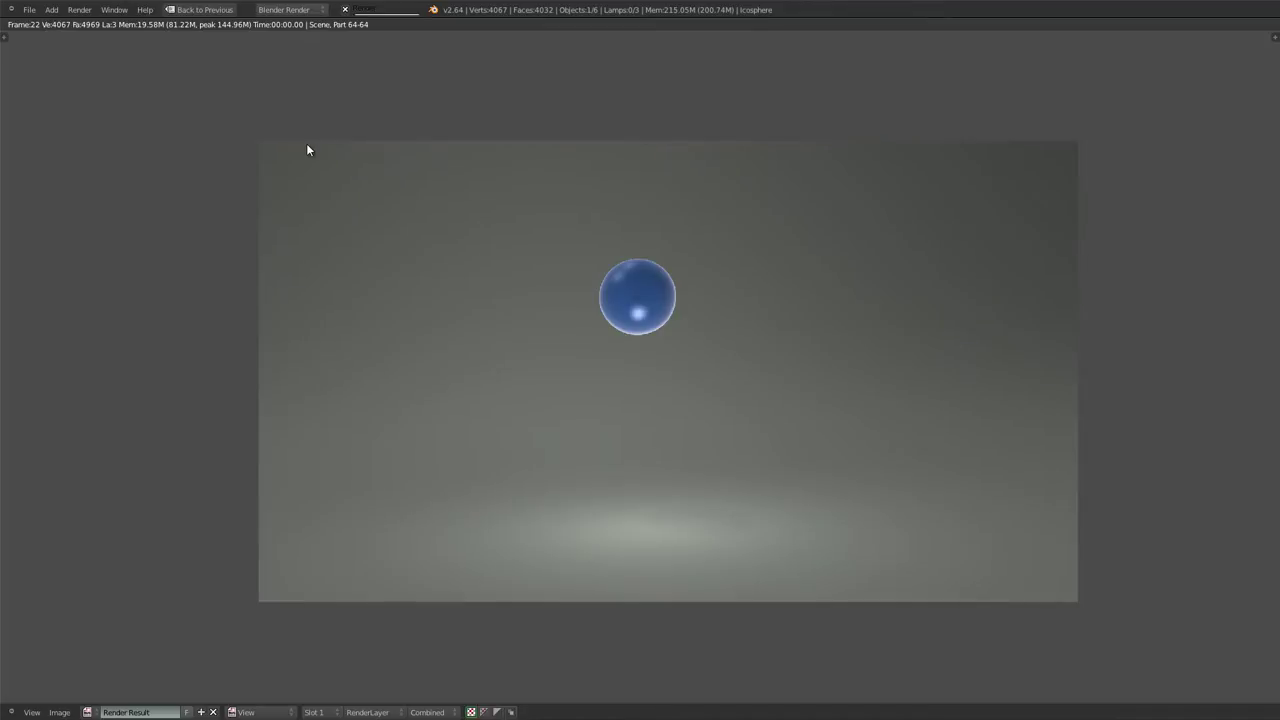
key("Escape")
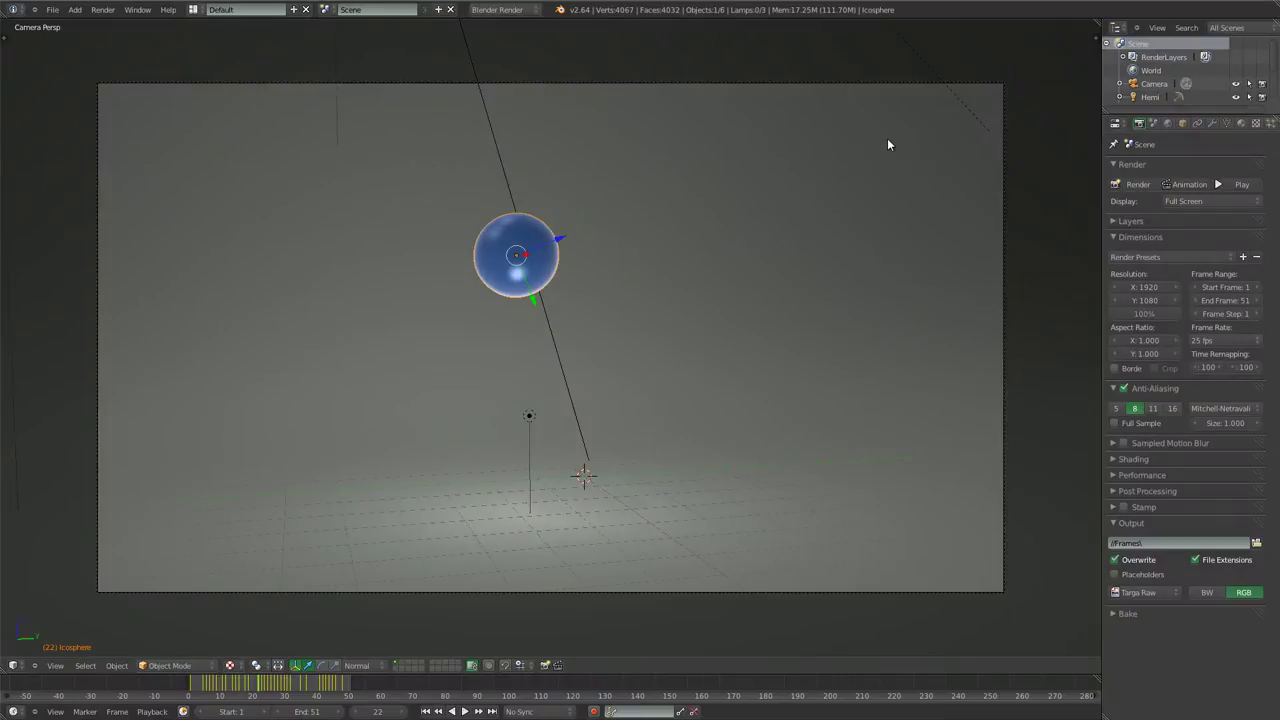
- Set the Start Frame to 22
left_click(1236, 292)
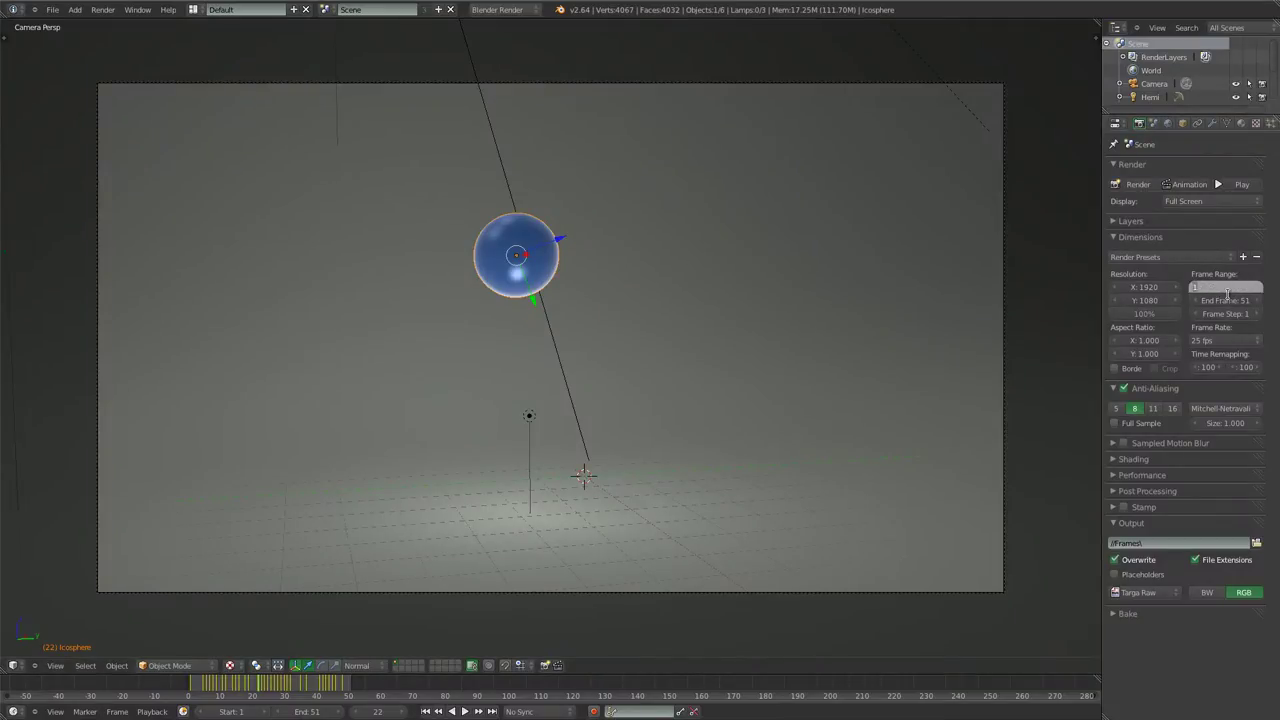
type("22")
key("Return")
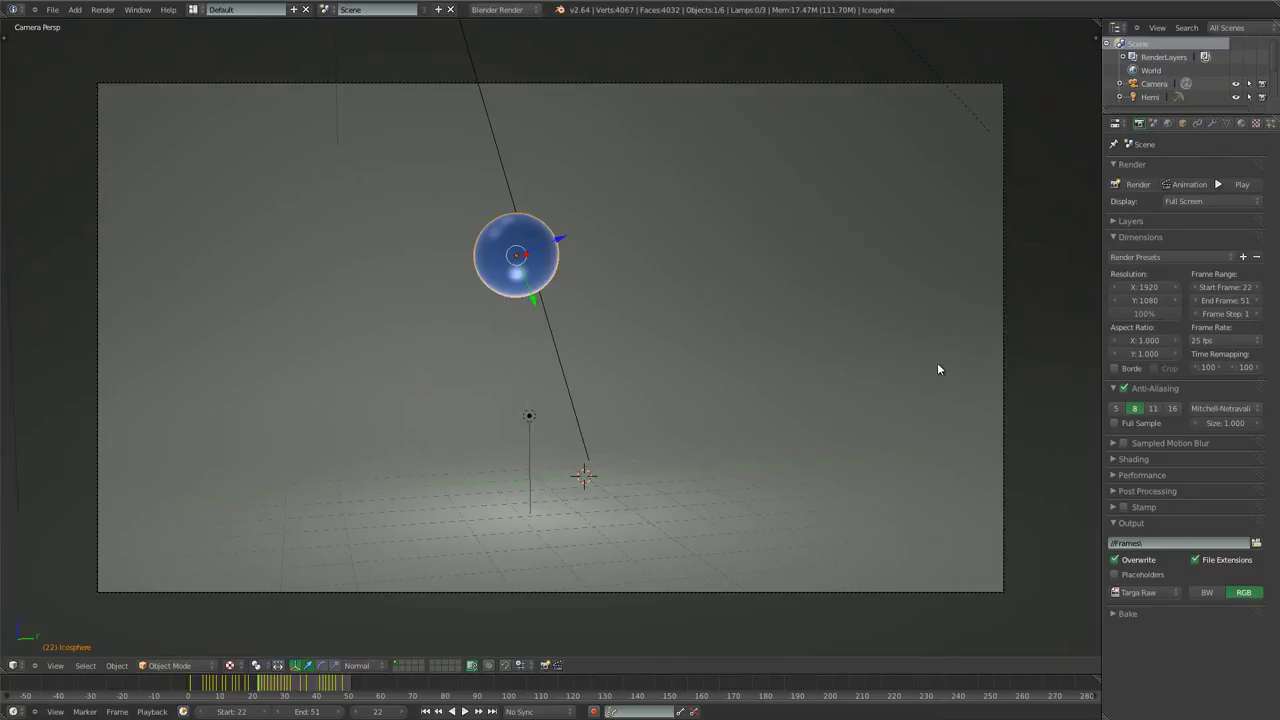
- Start a new file by reloading the default start-up file
left_click(52, 10)
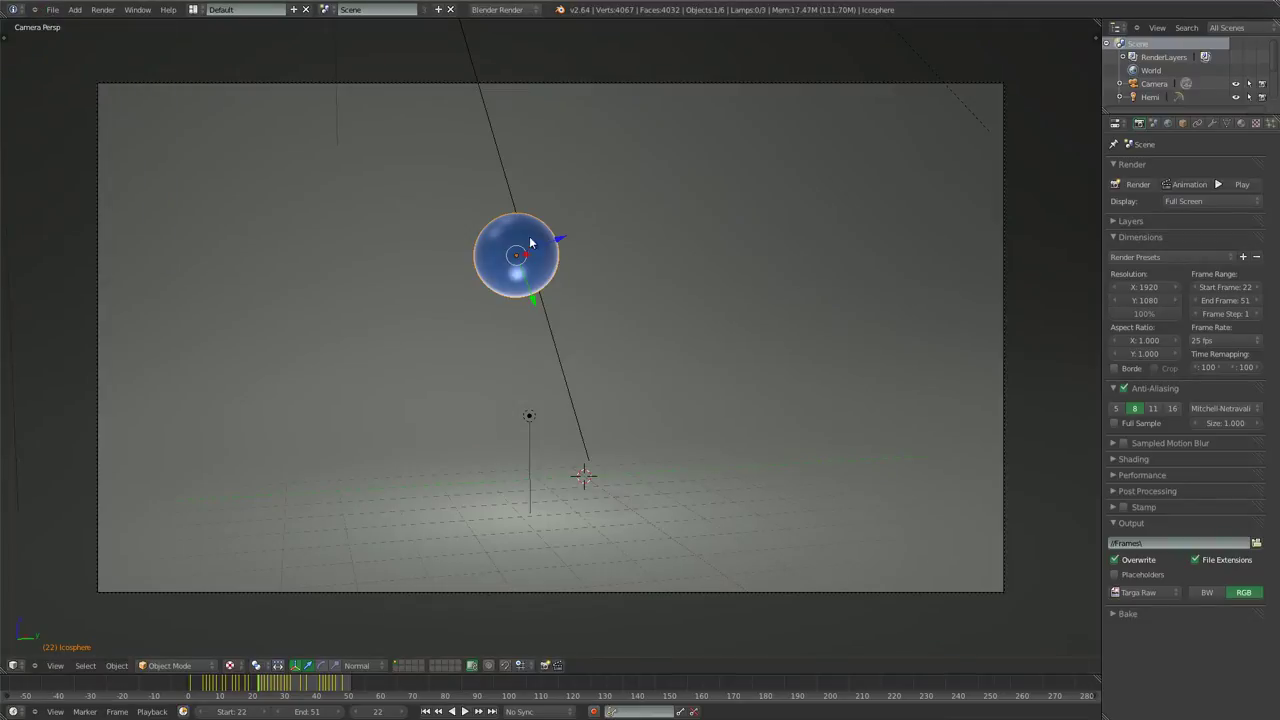
key("ctrl+n")
left_click(528, 252)
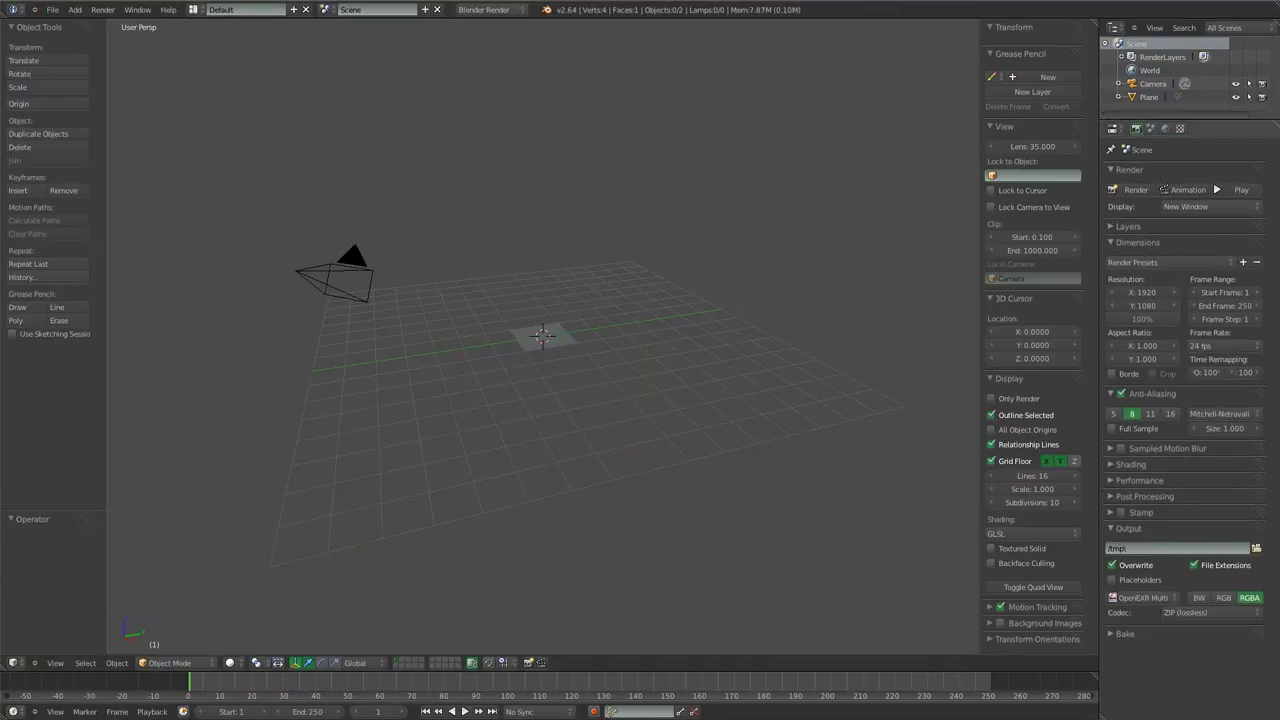
- Set the frame rate to 25 fps and the End Frame to 51
left_click(1236, 346)
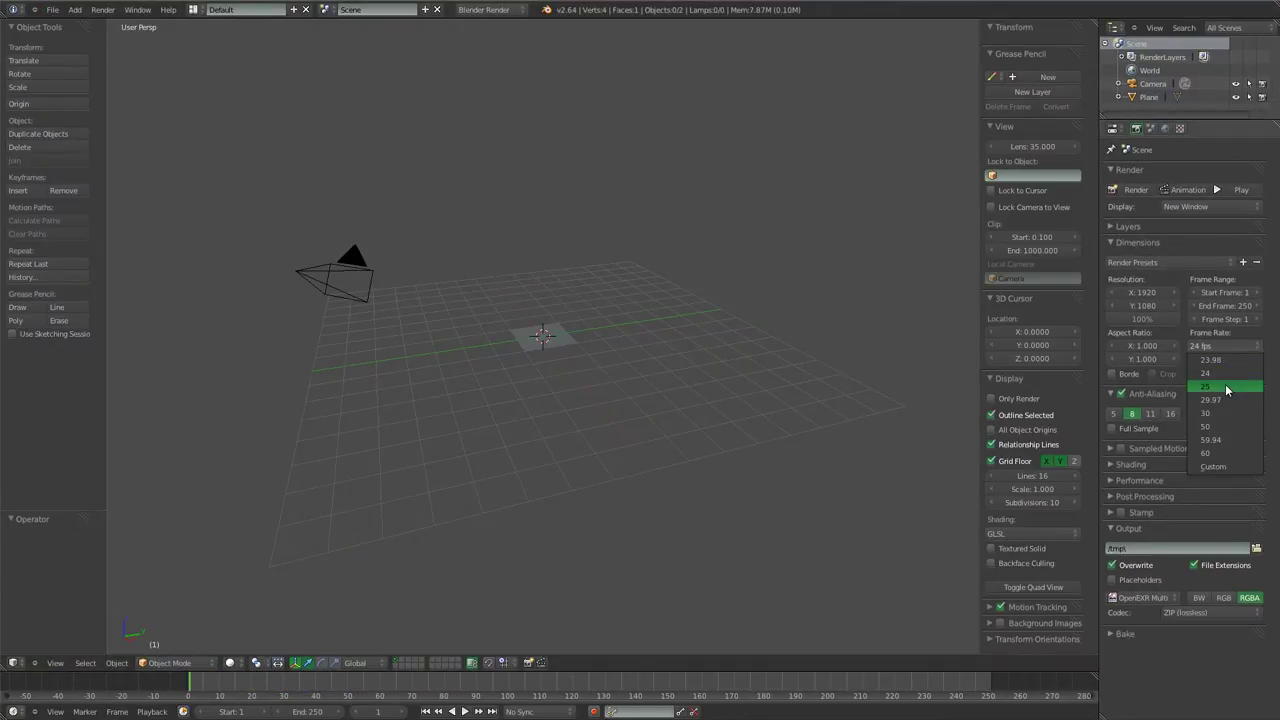
left_click(1229, 390)
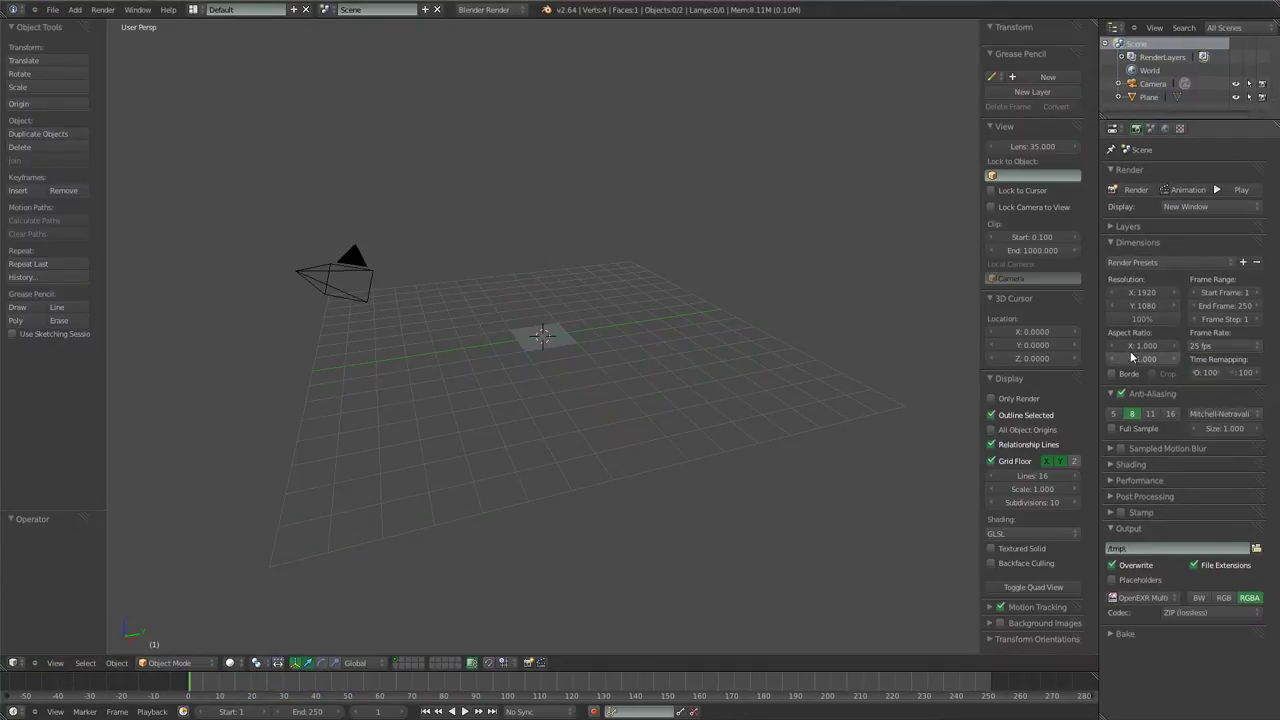
left_click(1227, 304)
type("51")
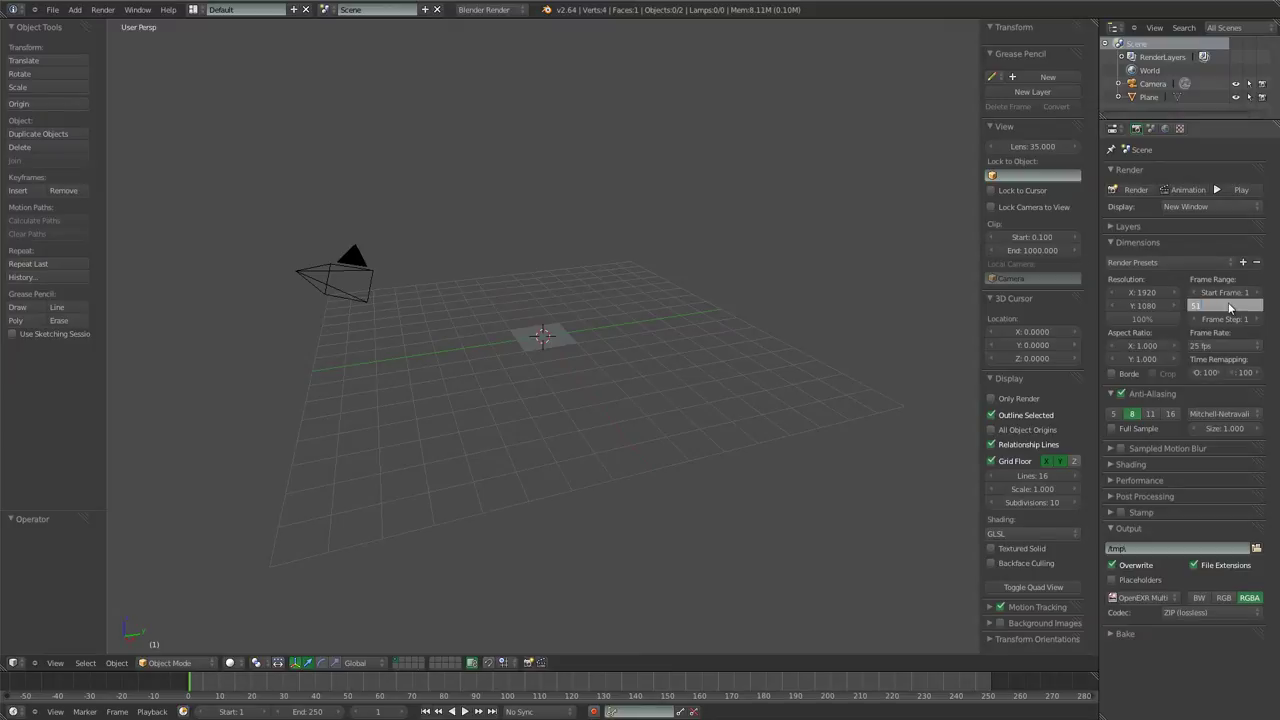
key("Return")
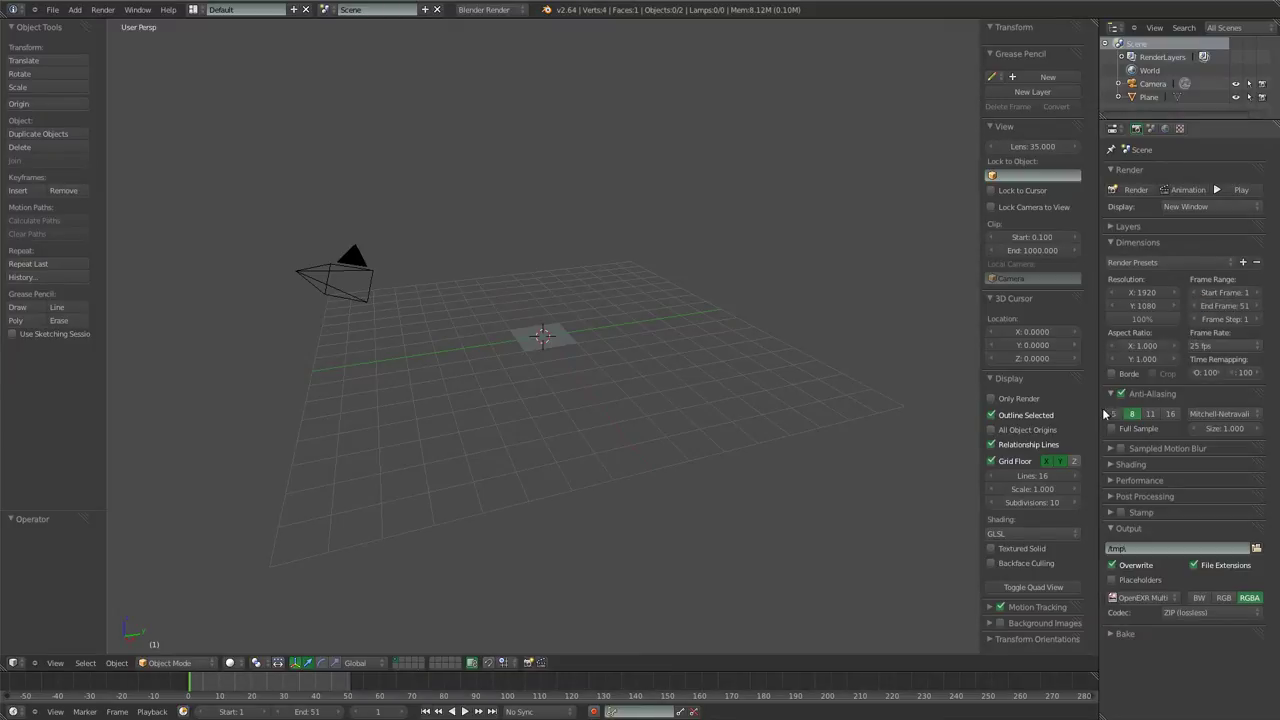
- Set the render output path to Final inside the Render Settings folder
left_click(1256, 548)
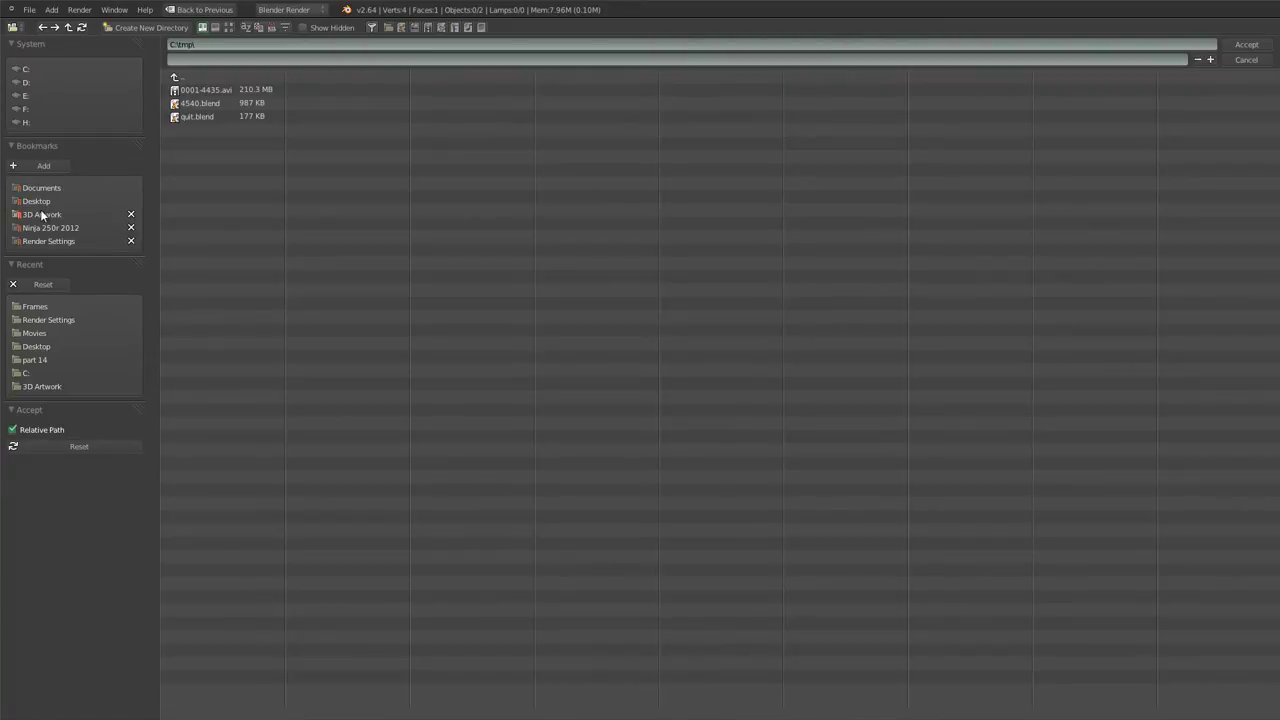
left_click(43, 242)
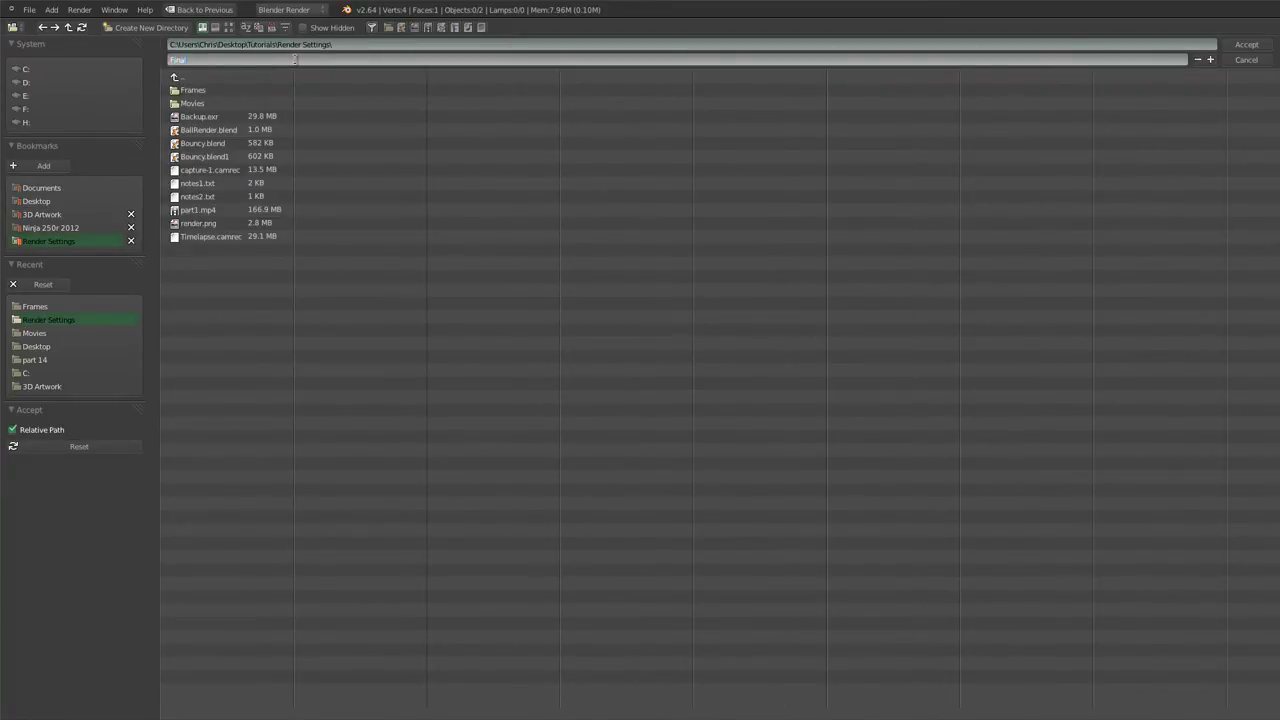
key("Return")
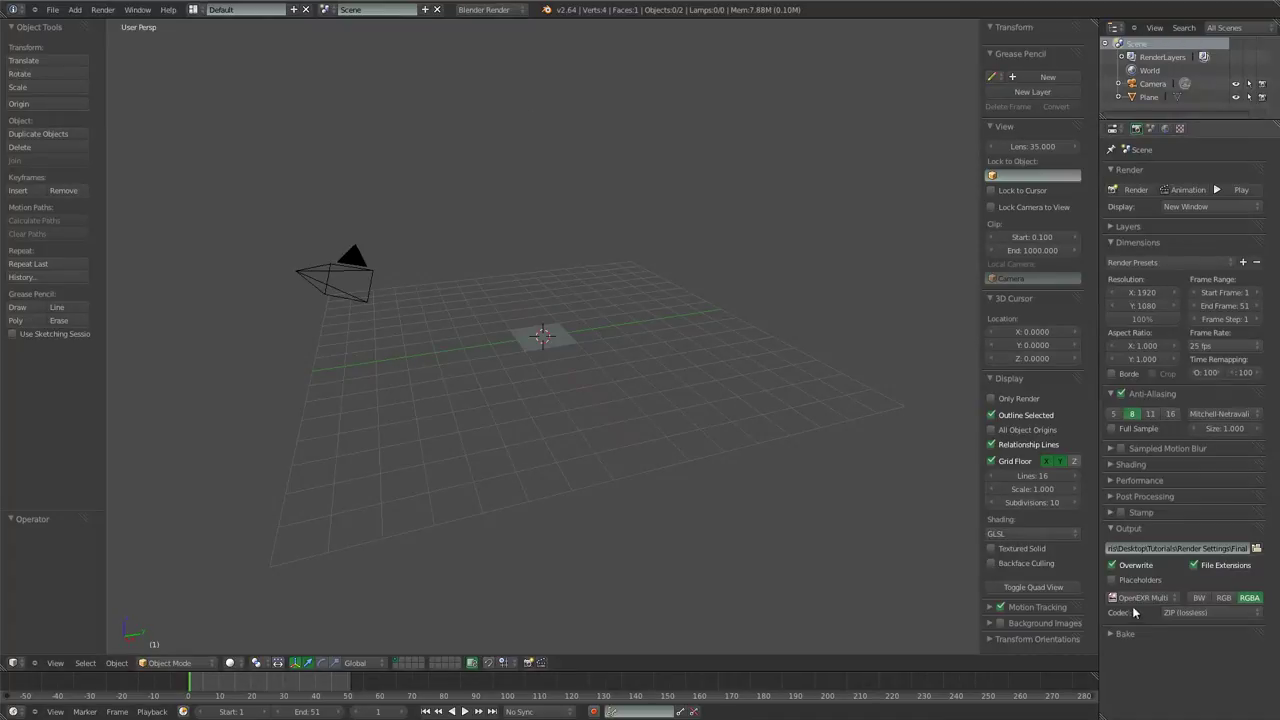
left_click(1146, 598)
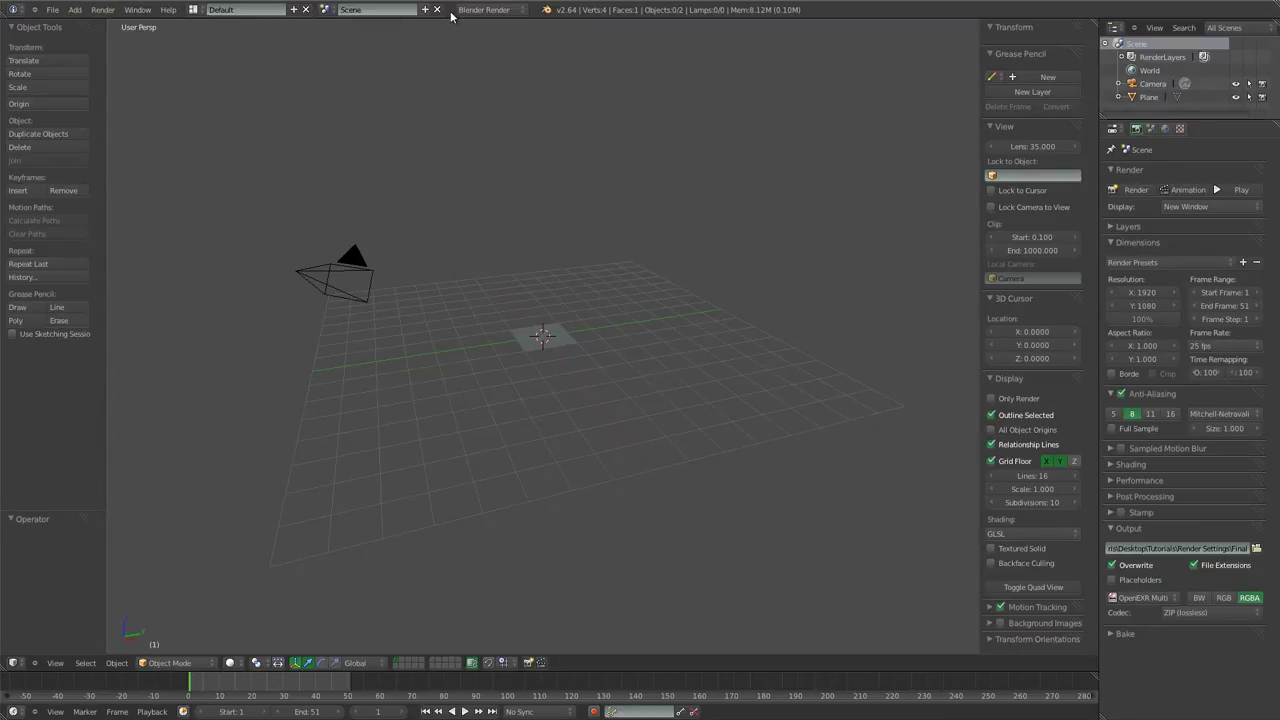
- Switch to the Video Editing layout and detach the preview into a tall, narrow window
left_click(202, 12)
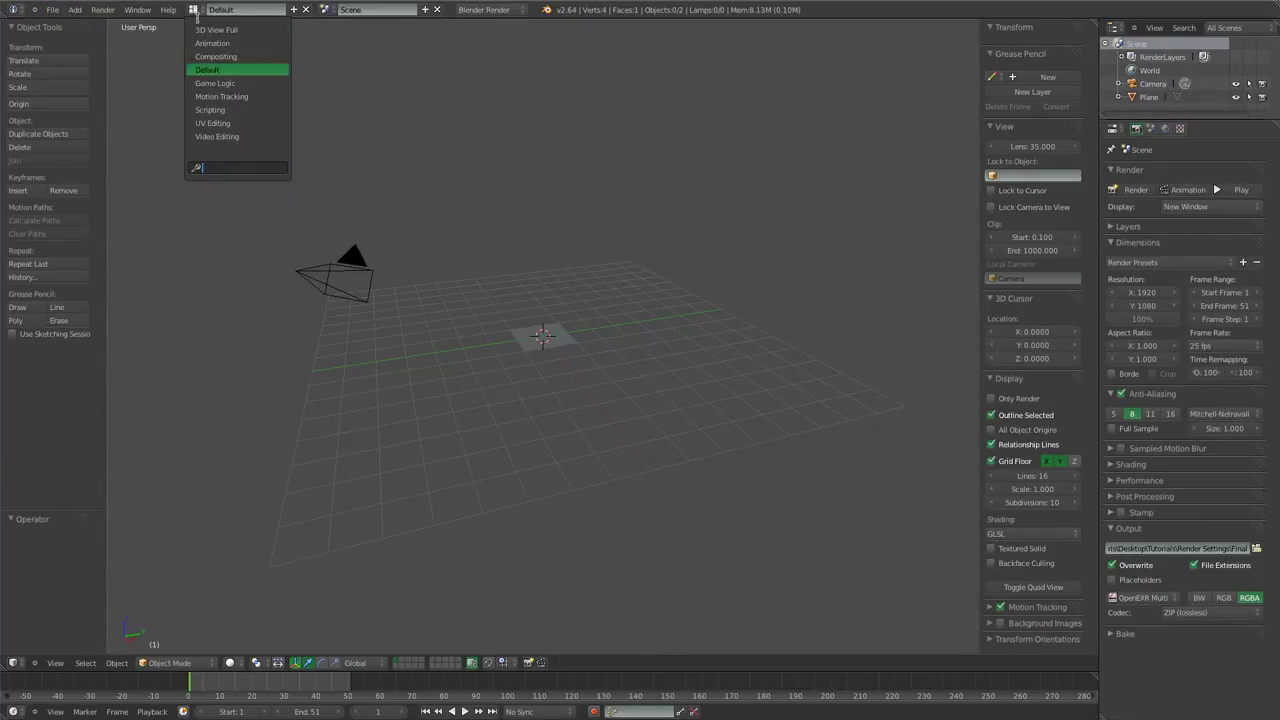
left_click(217, 136)
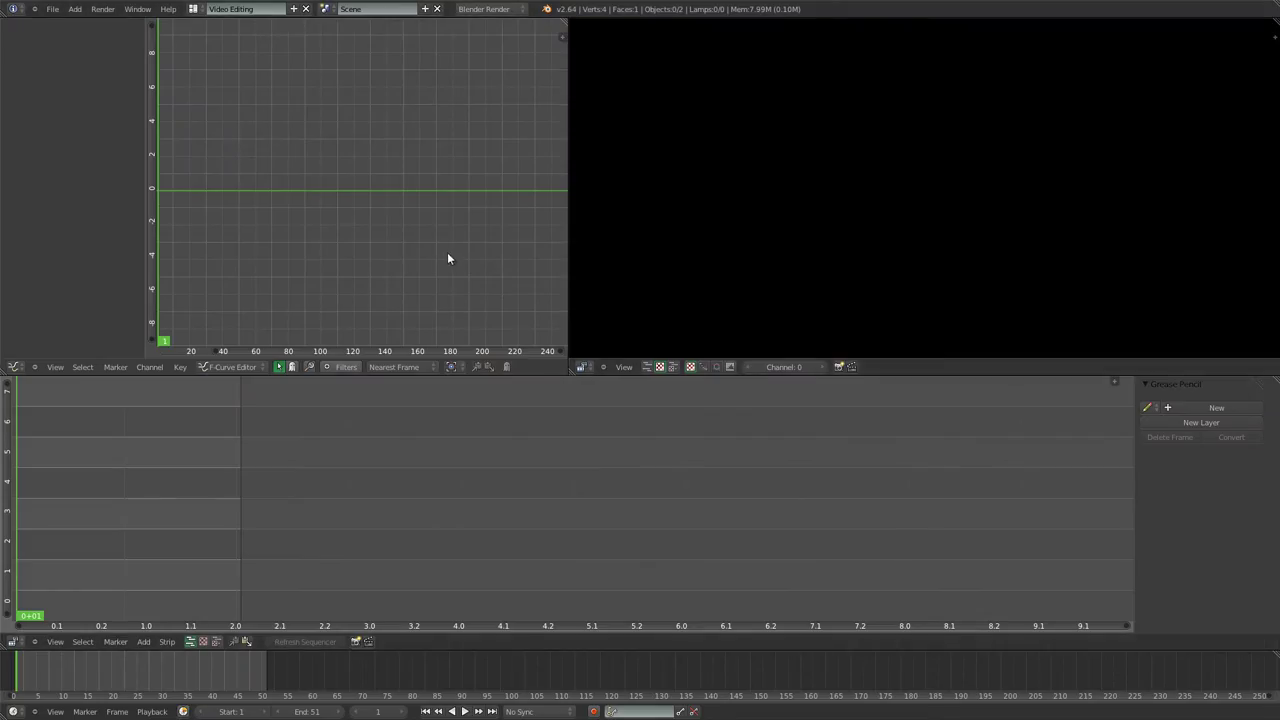
left_click_drag(588, 380, 596, 434, "shift")
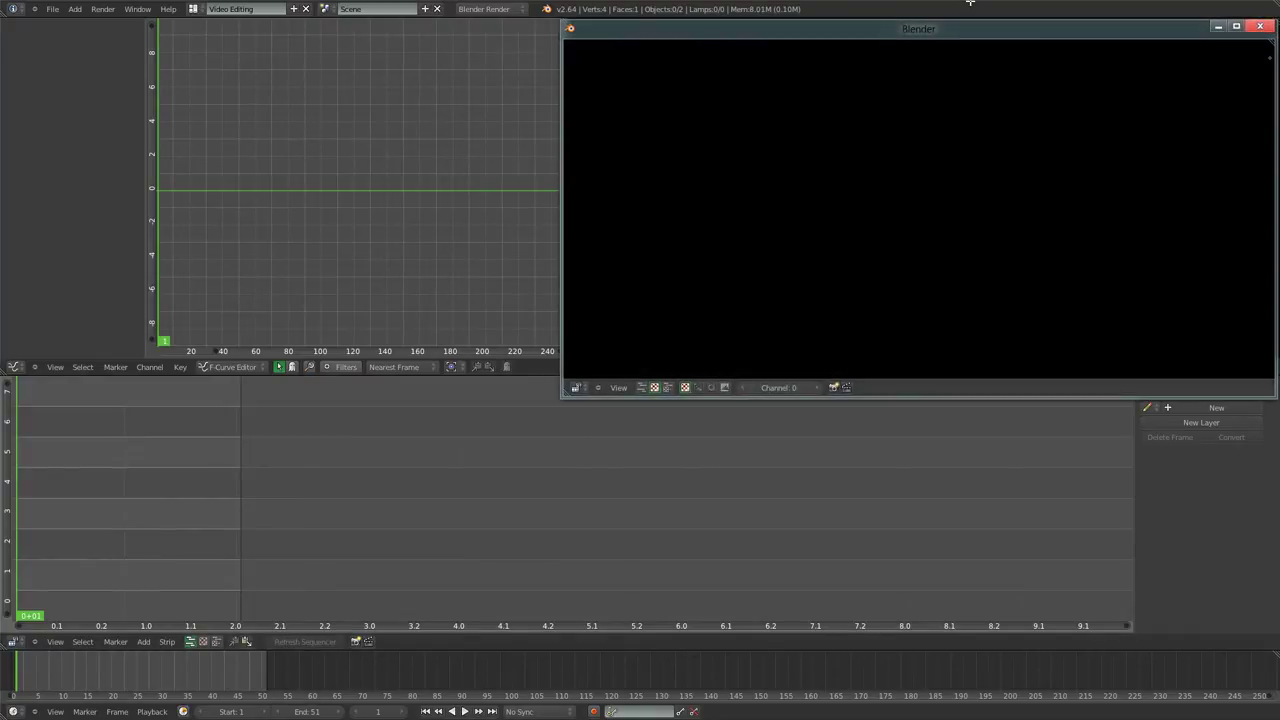
left_click_drag(940, 34, 741, 83)
left_click_drag(1074, 449, 491, 598)
left_click(376, 597)
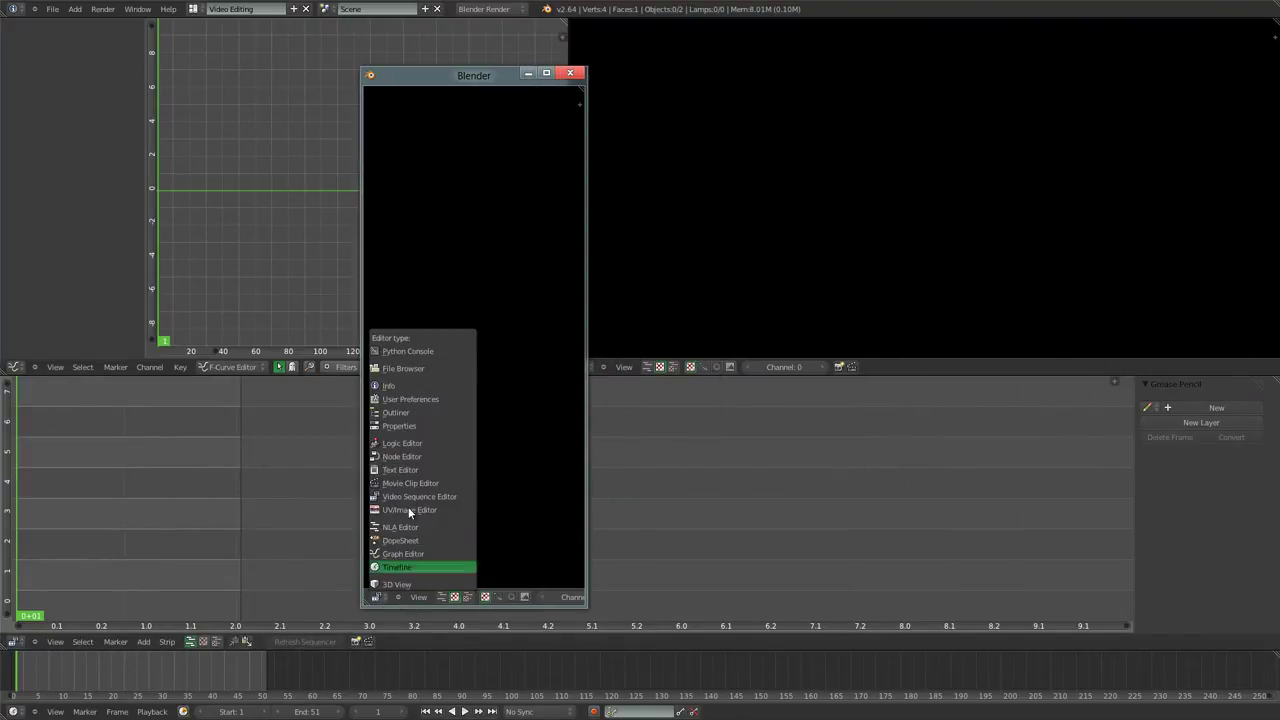
- Make the detached window a Properties editor, resize it, and browse its render panels
left_click(397, 428)
left_click_drag(494, 78, 187, 46)
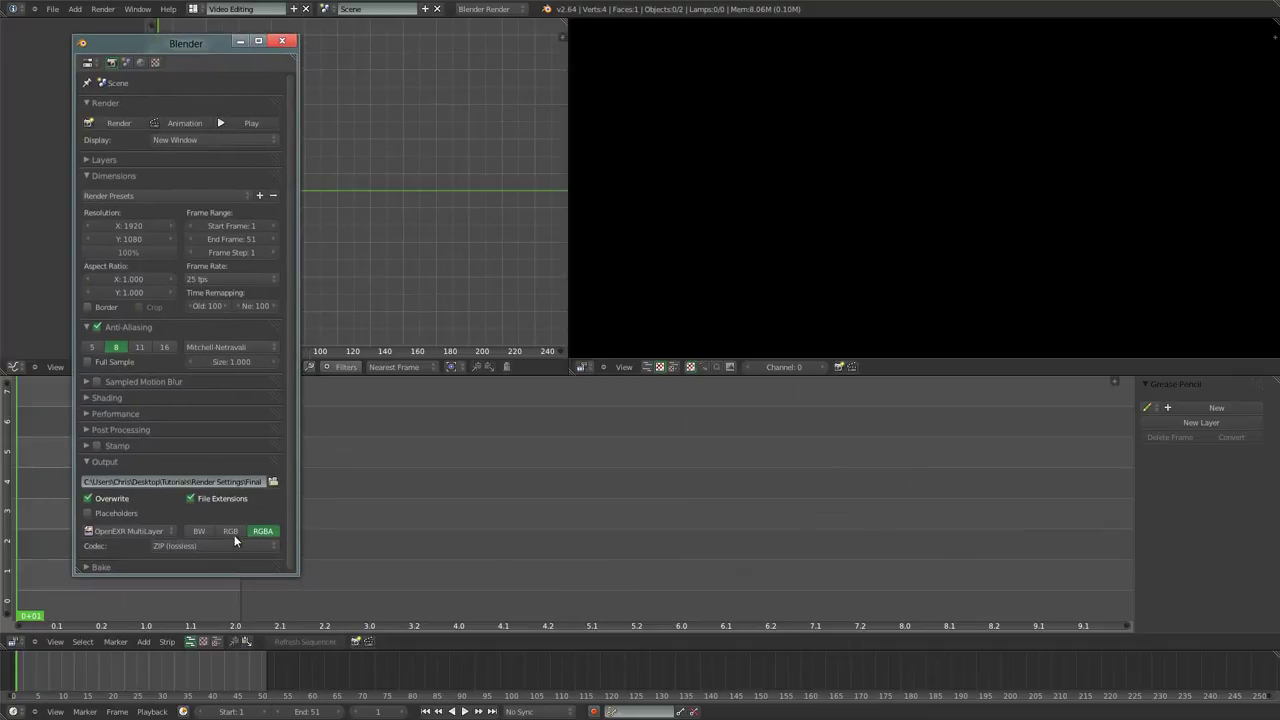
left_click_drag(300, 582, 298, 670)
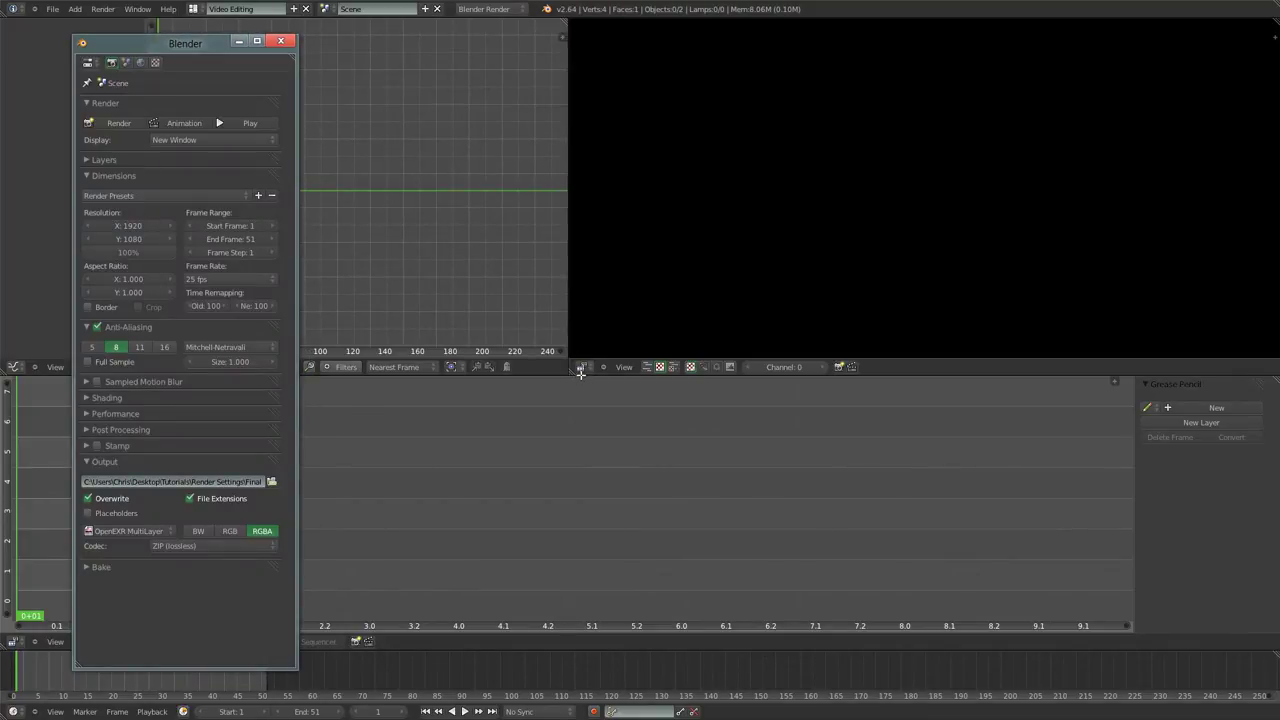
left_click_drag(190, 43, 208, 39)
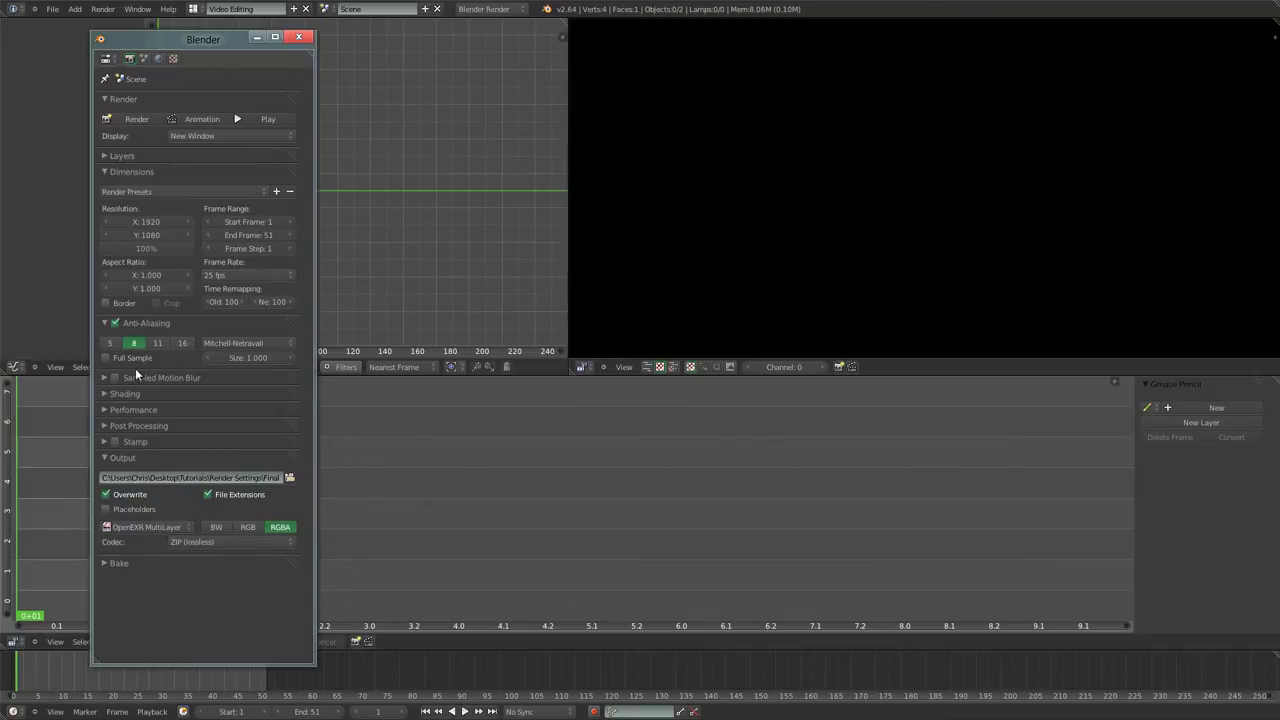
left_click(105, 377)
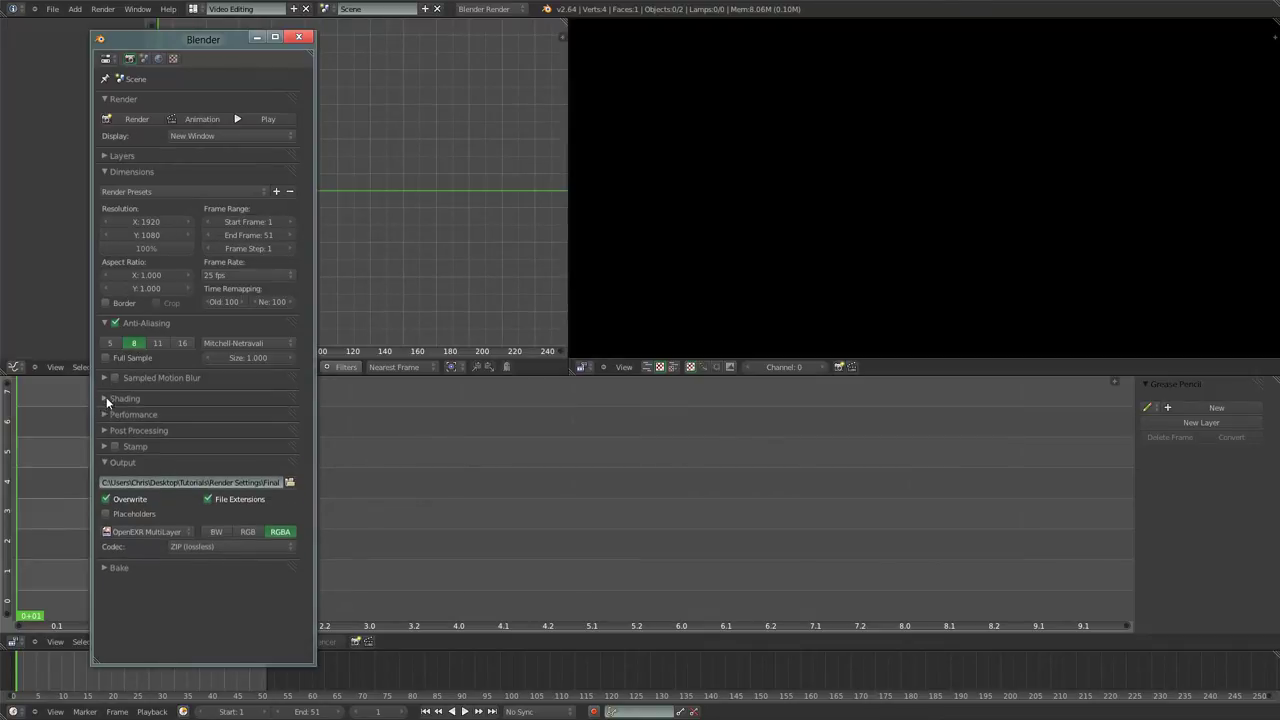
left_click(106, 399)
left_click(104, 394)
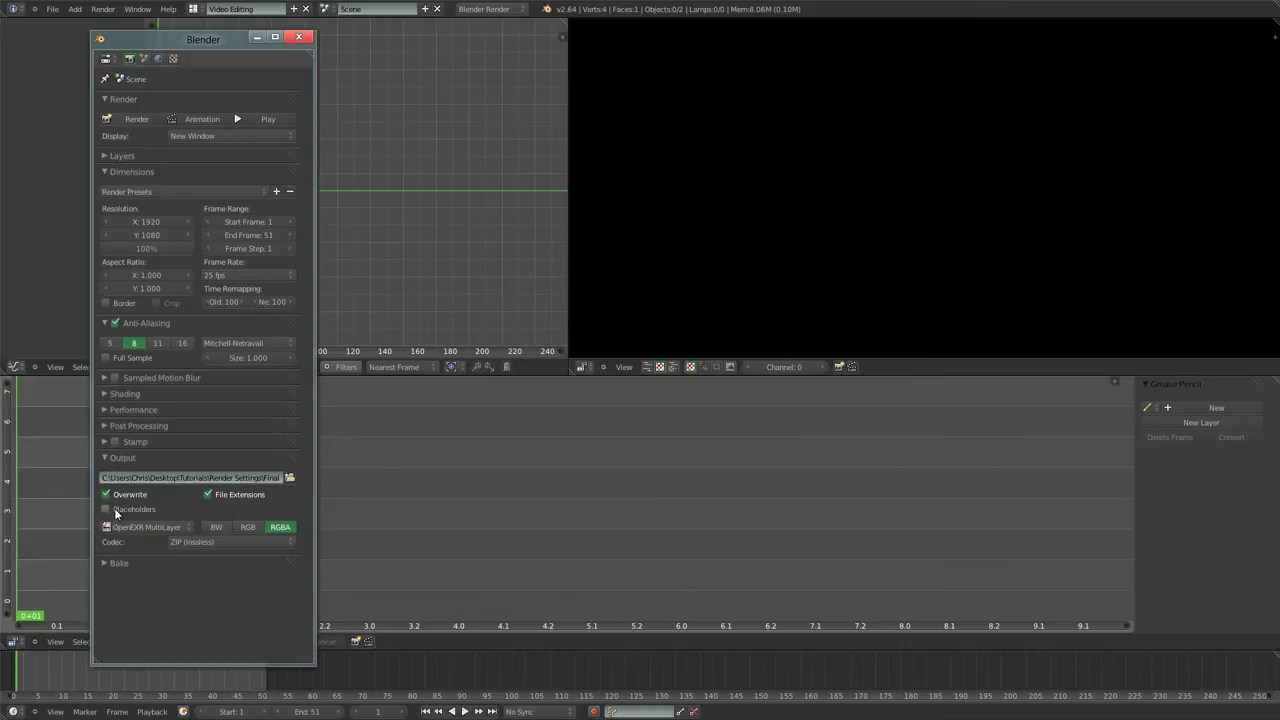
- Set the output file format to AVI Raw after briefly trying AVI JPEG
left_click(149, 527)
left_click(134, 528)
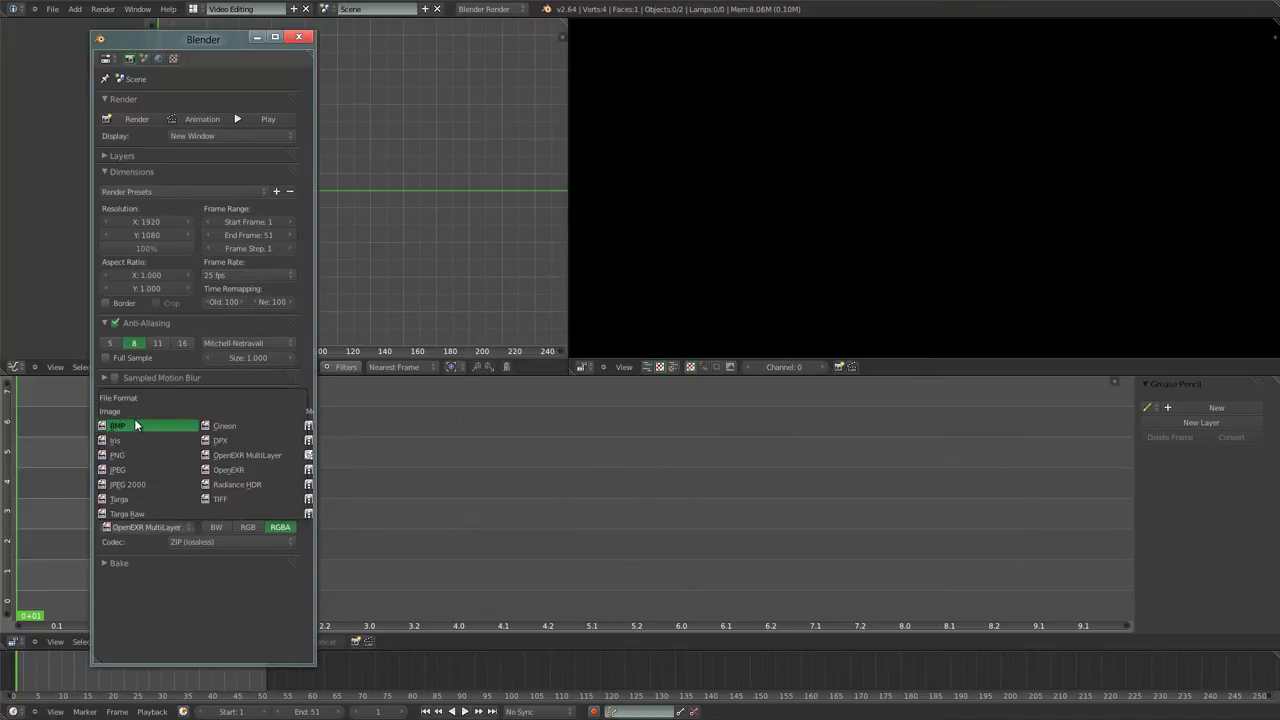
left_click_drag(316, 457, 416, 457)
left_click(159, 528)
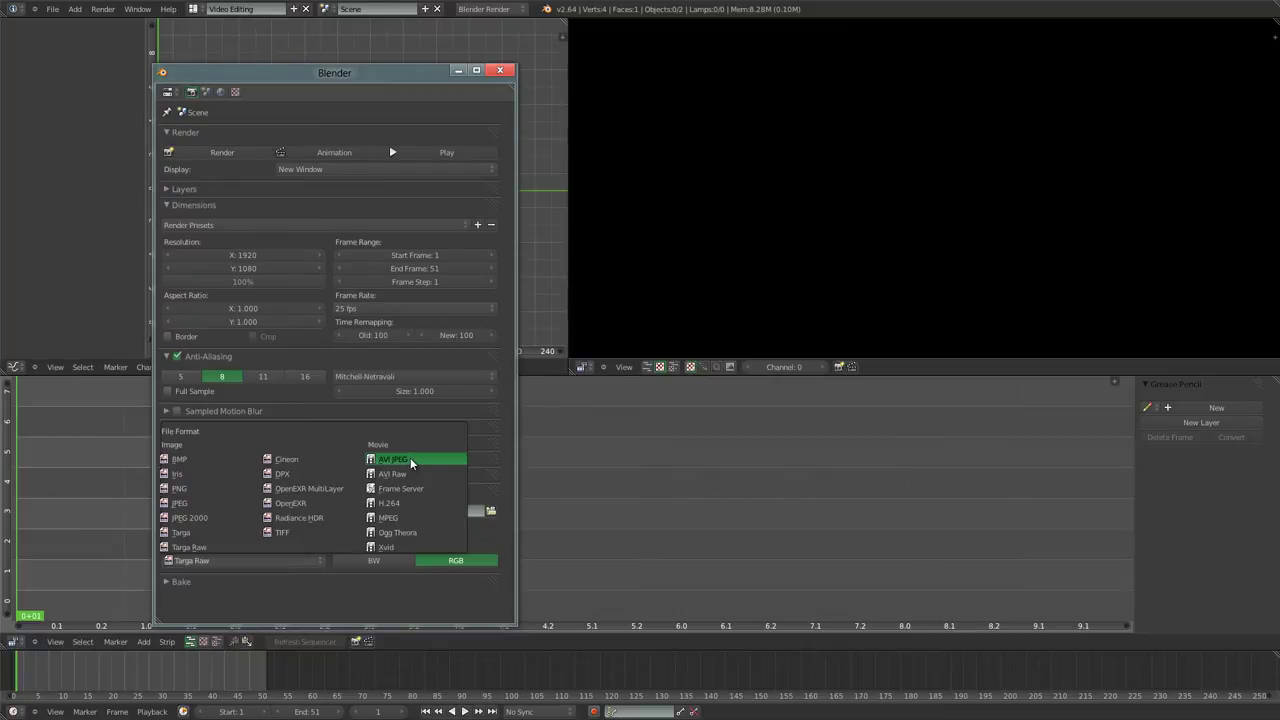
left_click(410, 459)
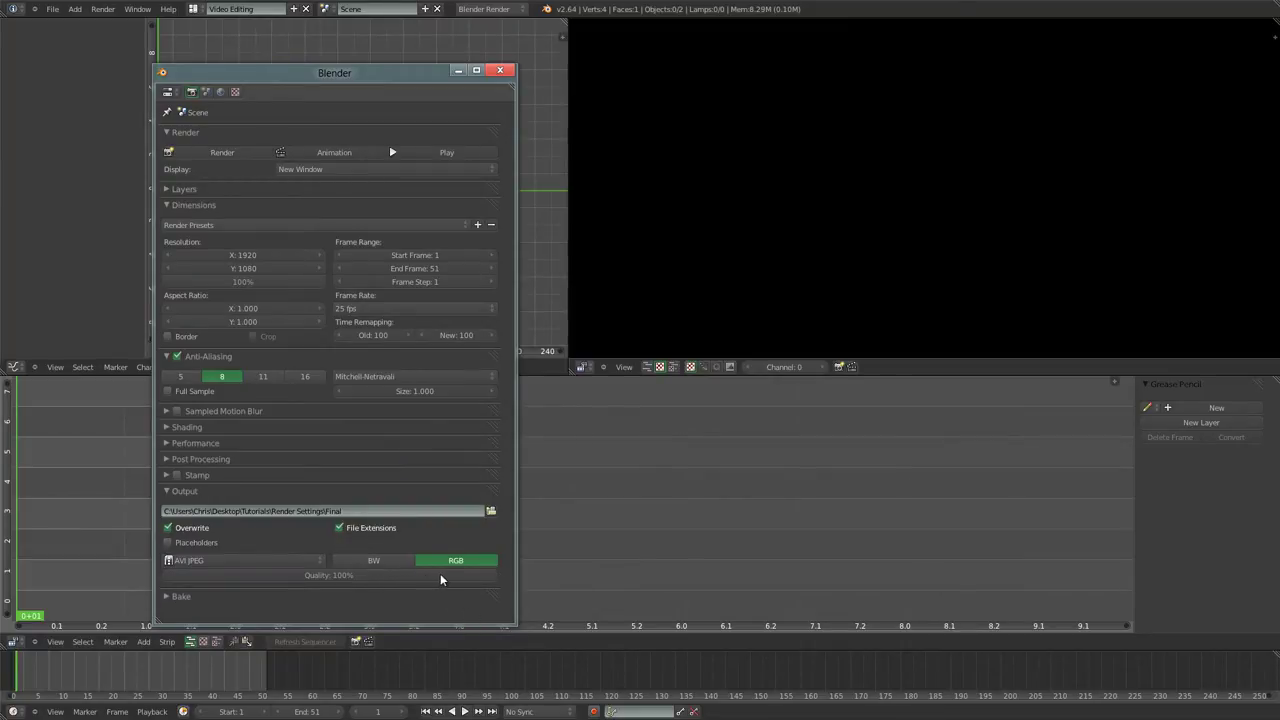
left_click(272, 554)
left_click(432, 473)
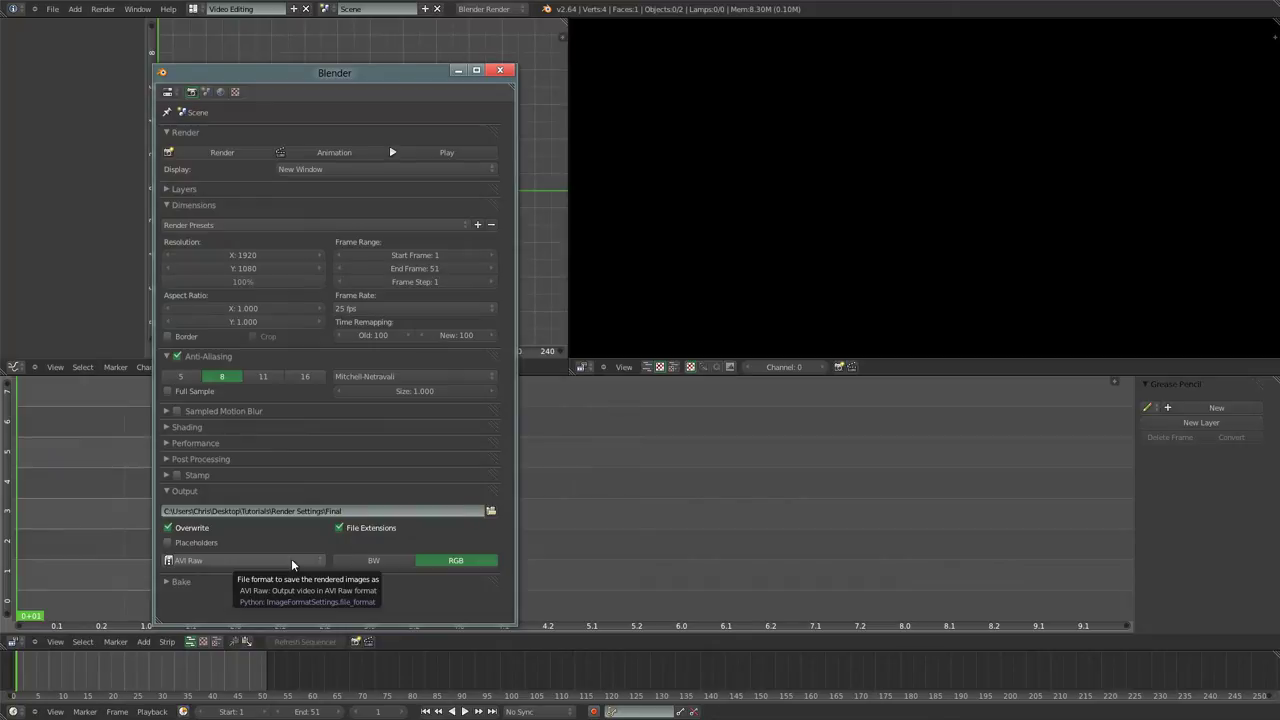
left_click(291, 562)
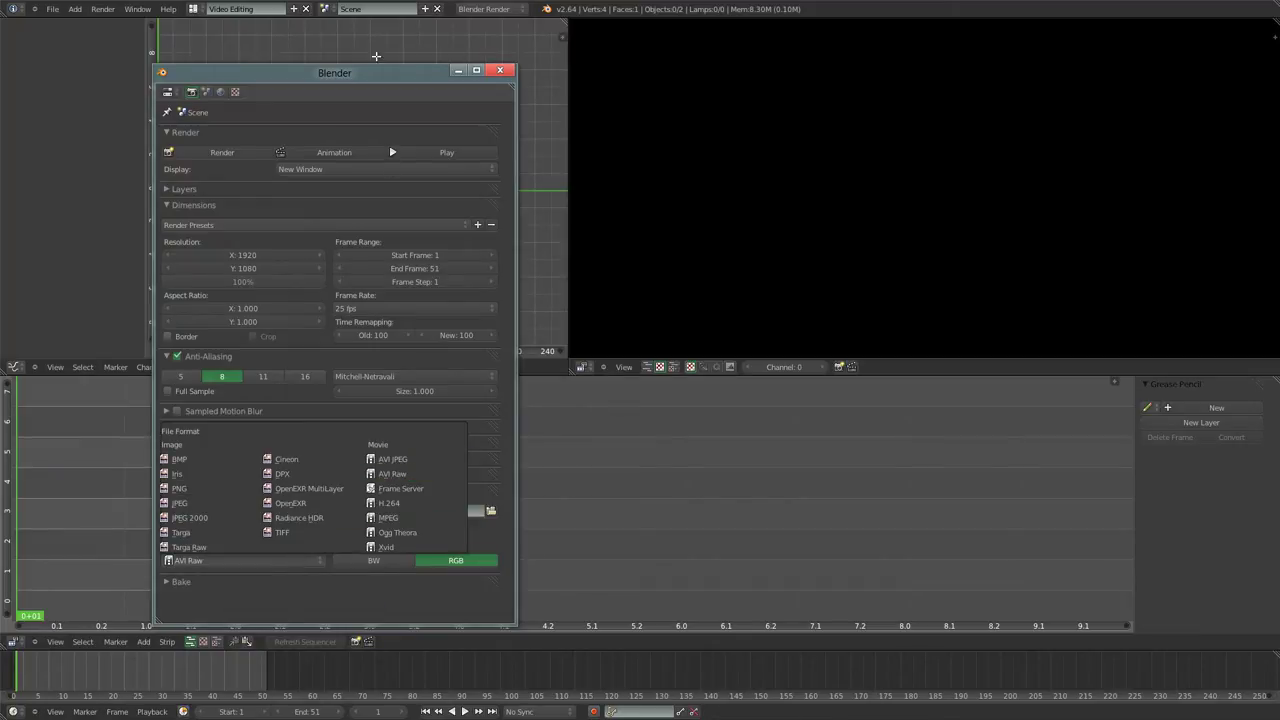
left_click(409, 474)
left_click_drag(379, 72, 428, 72)
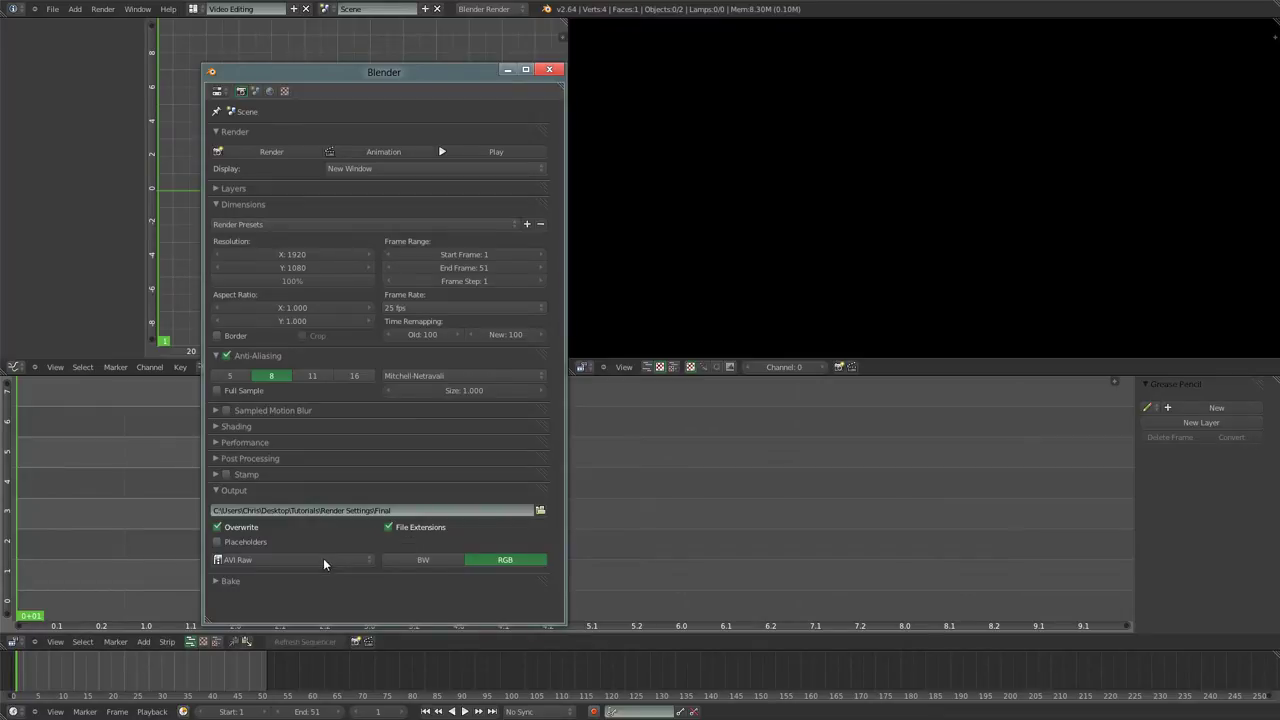
- Switch the output file format to H.264 and look over the Encoding container options
left_click(323, 560)
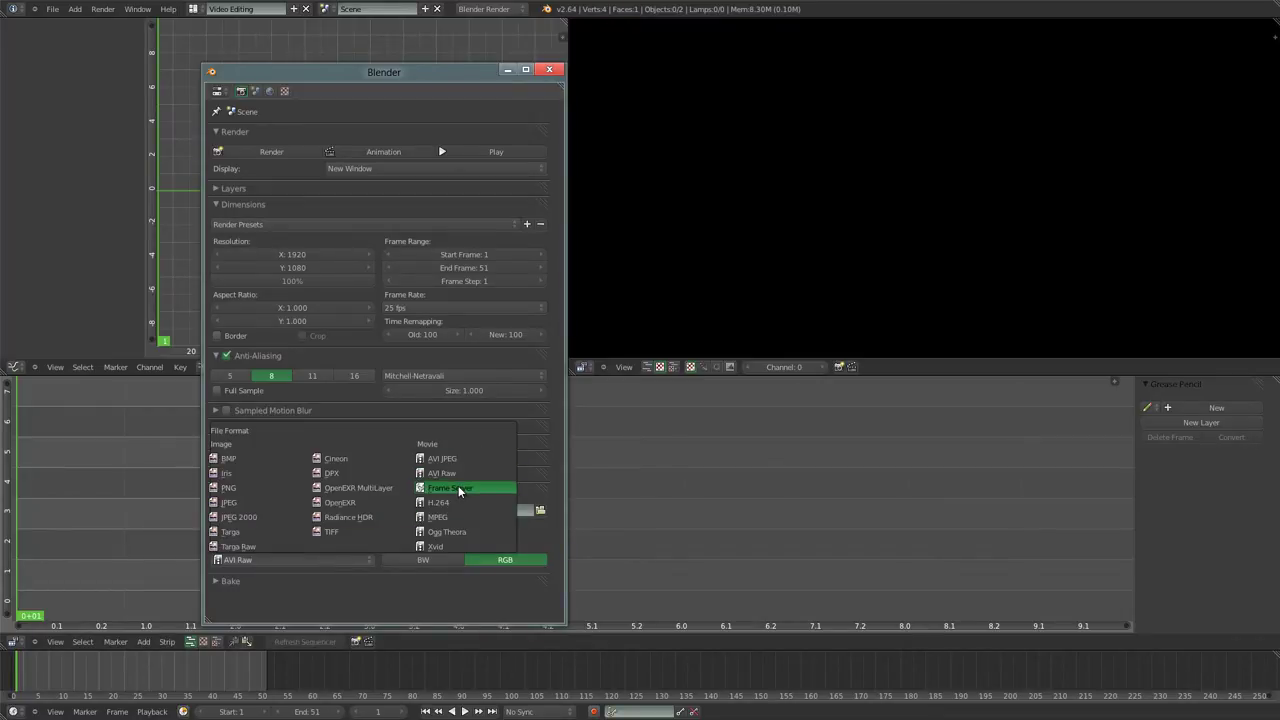
left_click(459, 489)
left_click(314, 563)
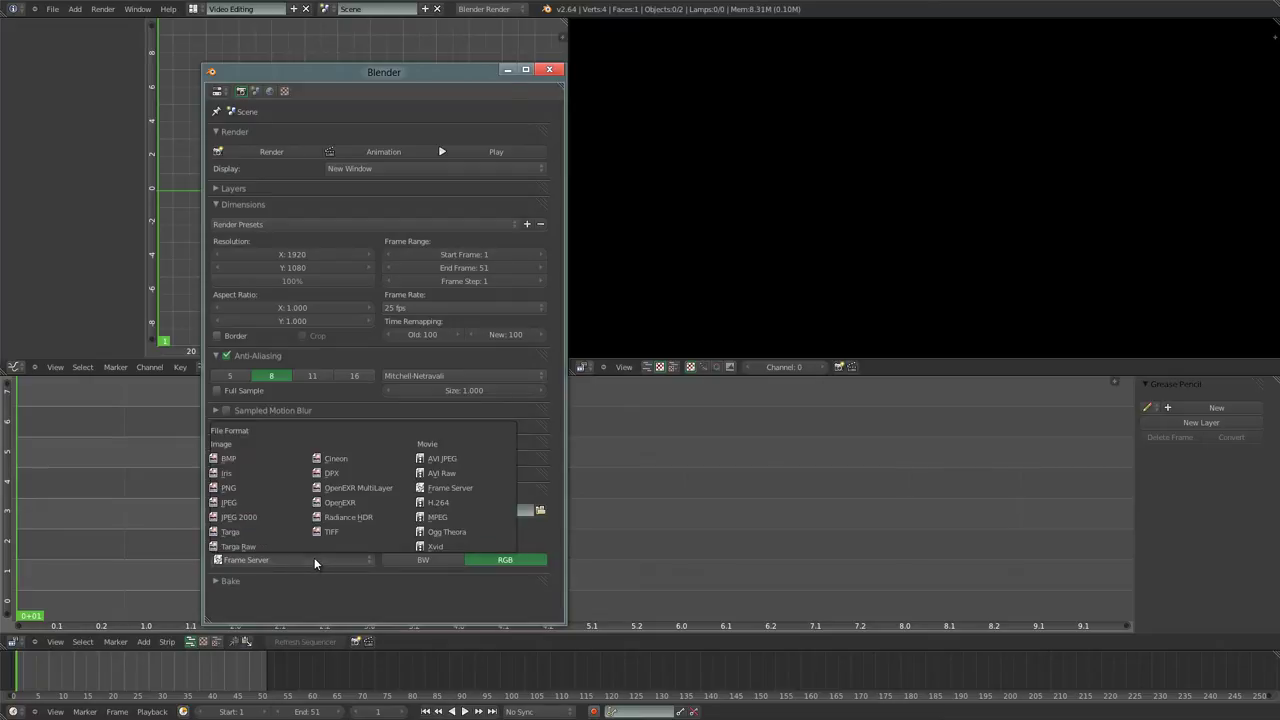
left_click(448, 504)
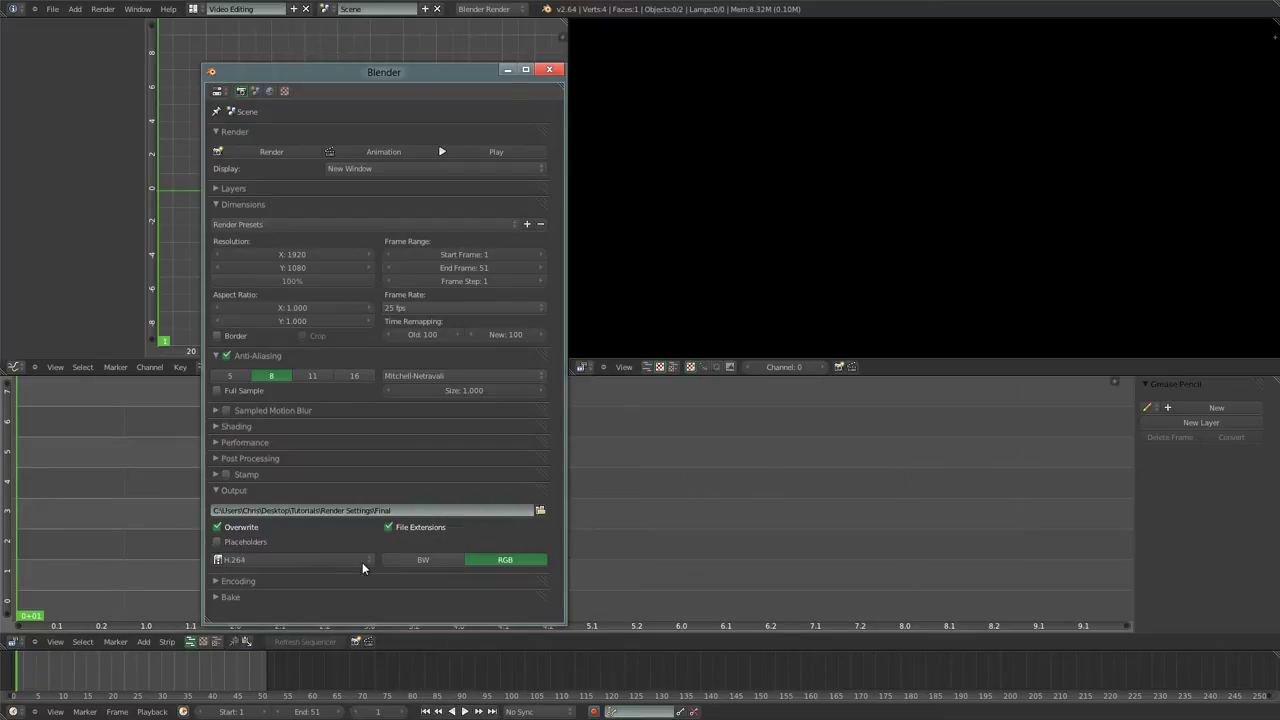
left_click(228, 581)
left_click_drag(434, 66, 437, 42)
scroll(425, 420, "down", 4)
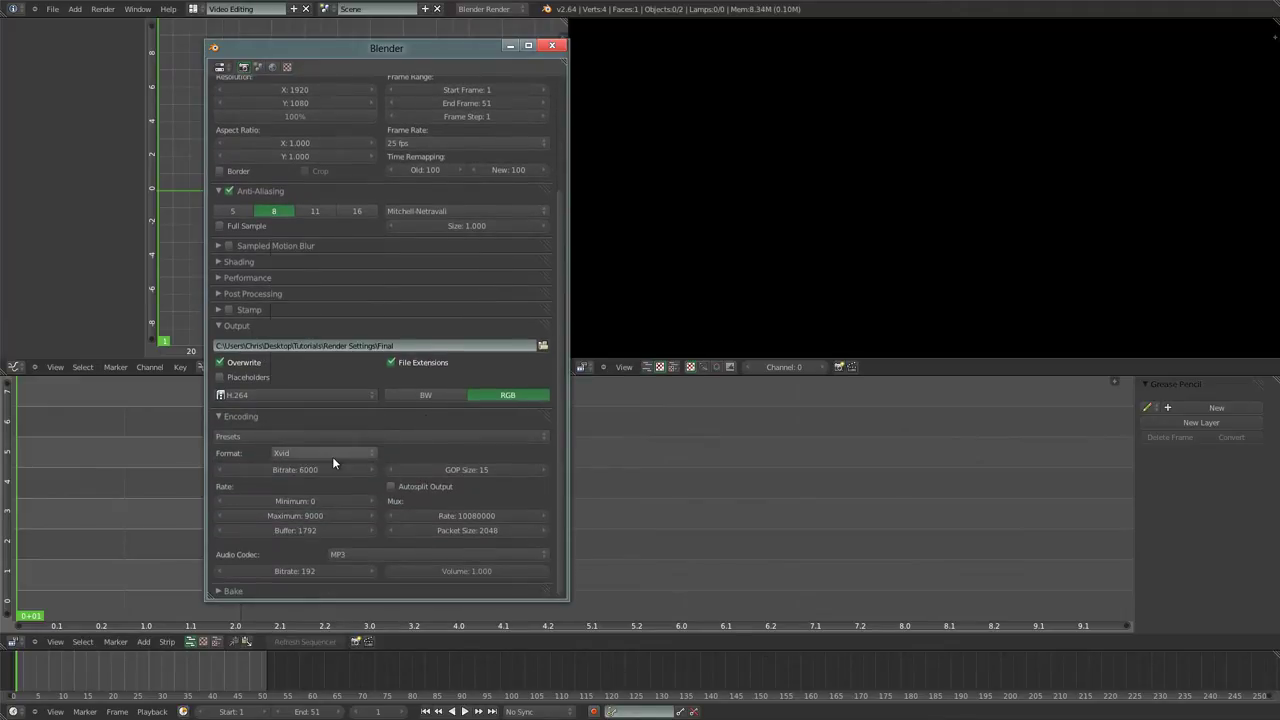
left_click(332, 455)
left_click(220, 415)
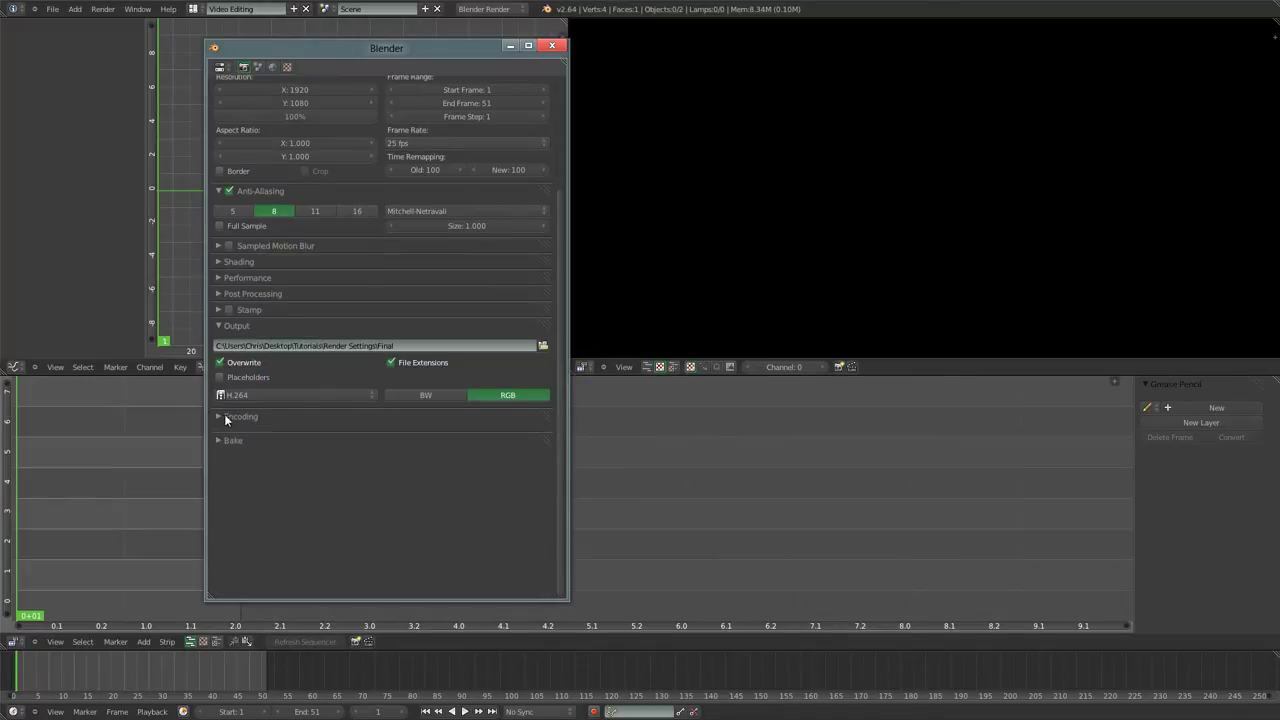
scroll(287, 456, "up", 1)
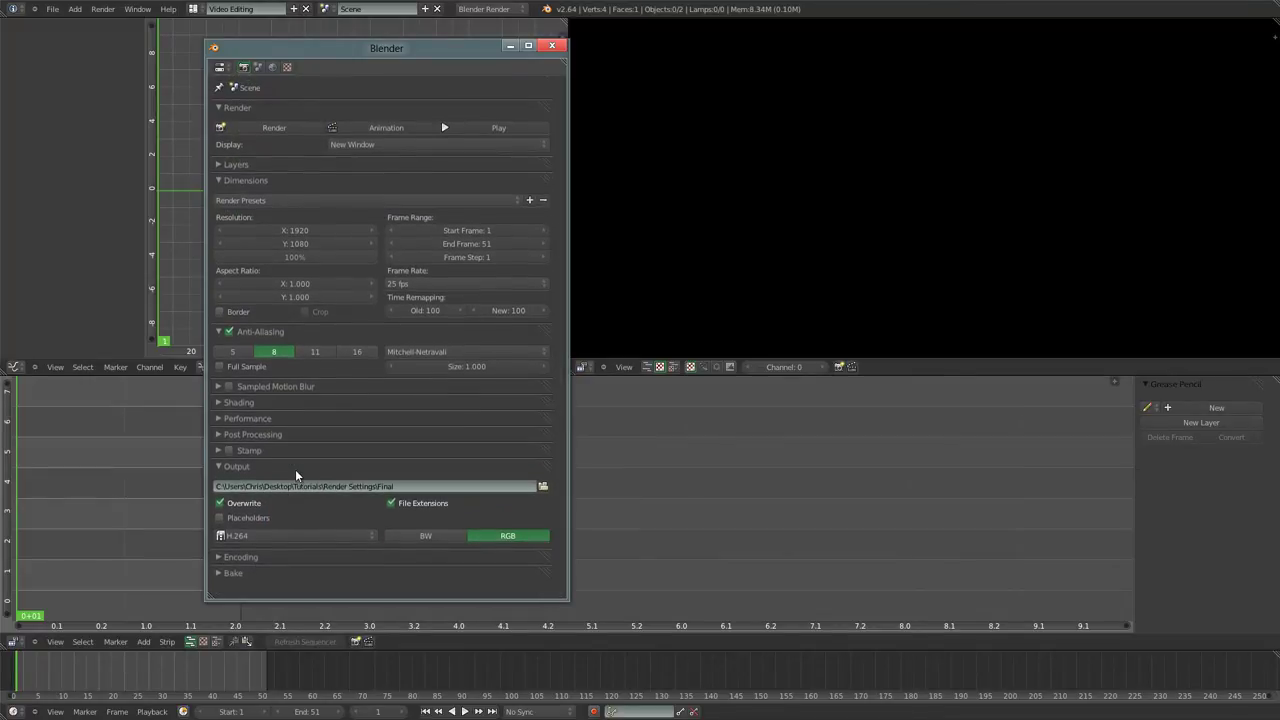
- Reconfirm H.264 as the output format and expand the Encoding settings
left_click(272, 534)
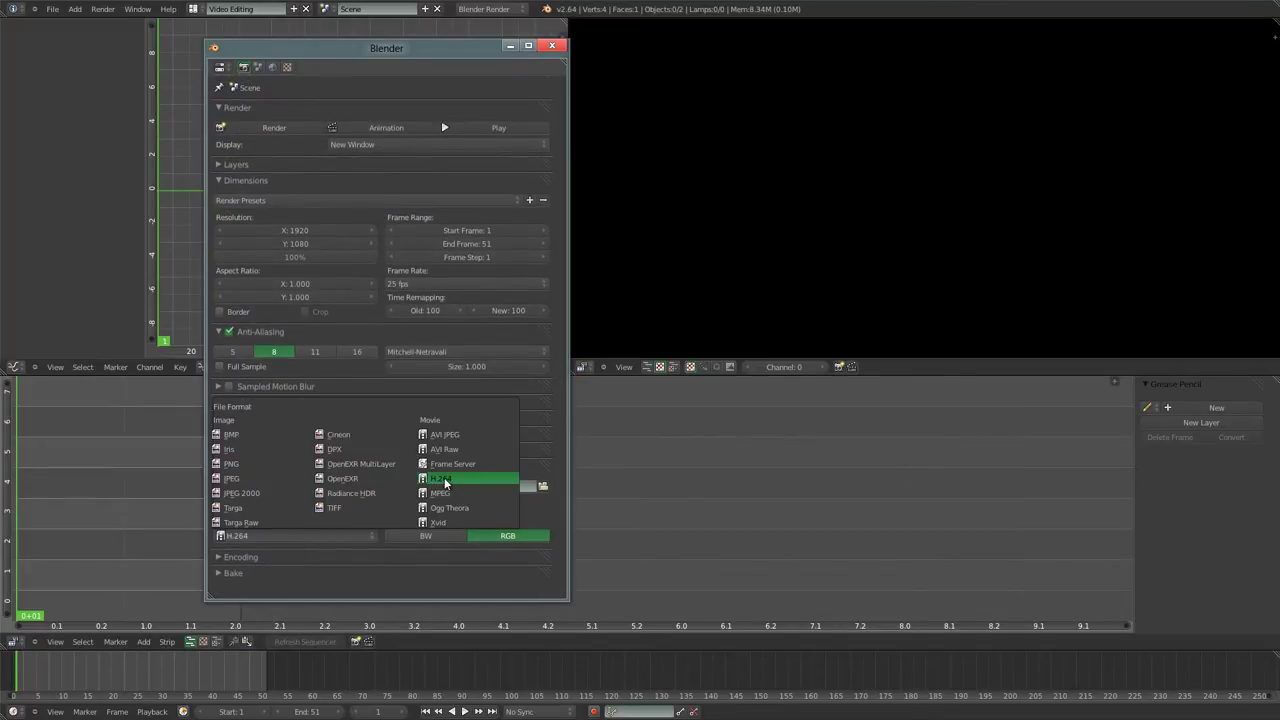
left_click(443, 479)
left_click(257, 534)
left_click(449, 486)
left_click(240, 560)
scroll(330, 480, "down", 4)
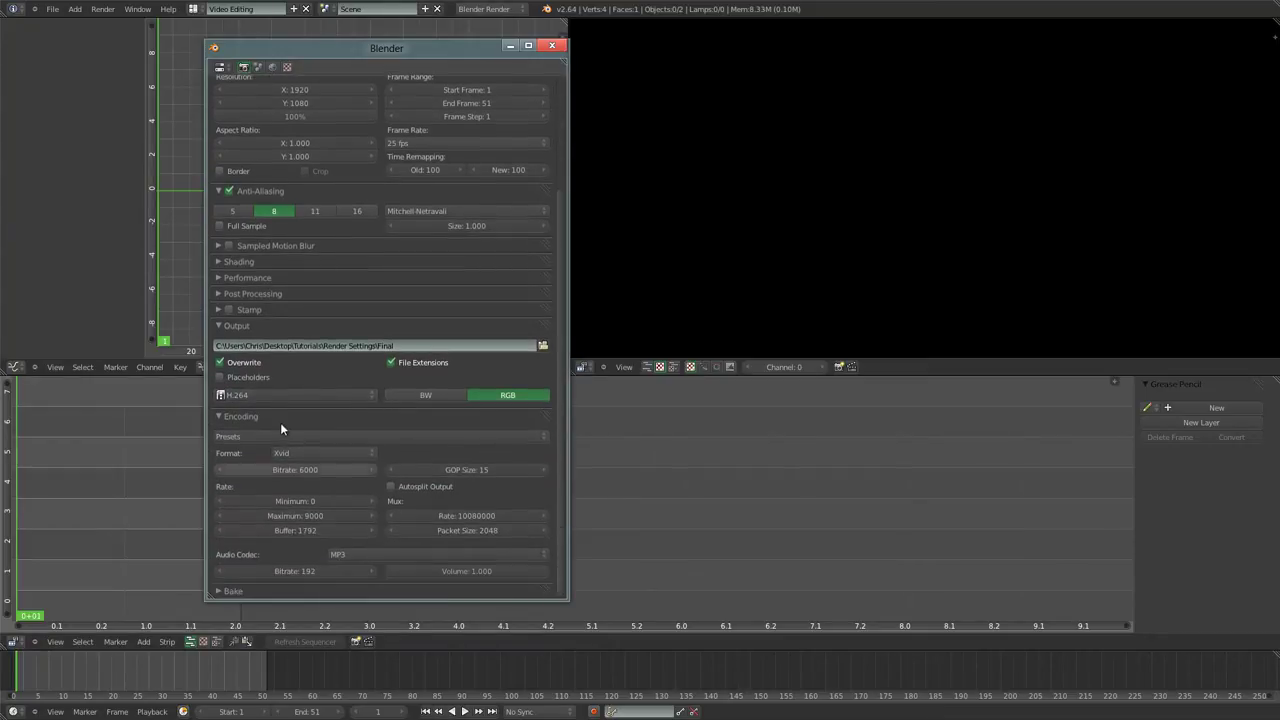
- Apply the H264 encoding preset, giving 6000 bitrate video and MP3 audio
left_click(285, 434)
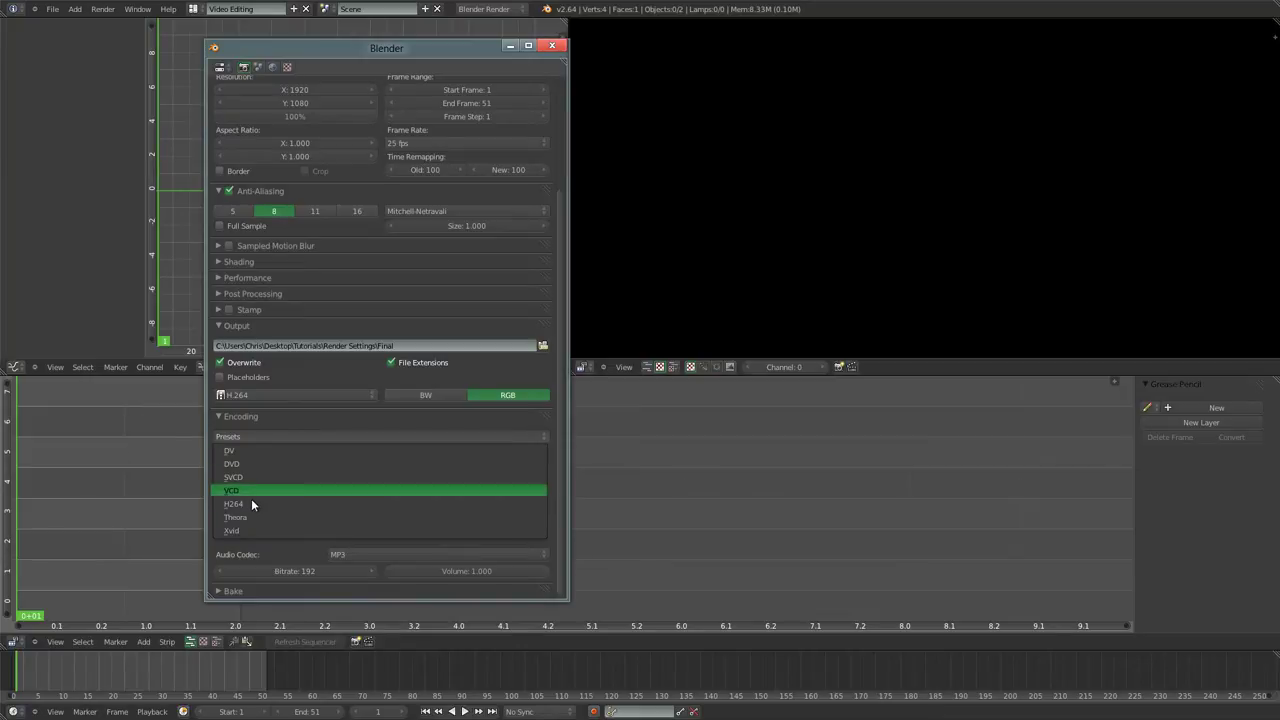
left_click(251, 498)
left_click(250, 437)
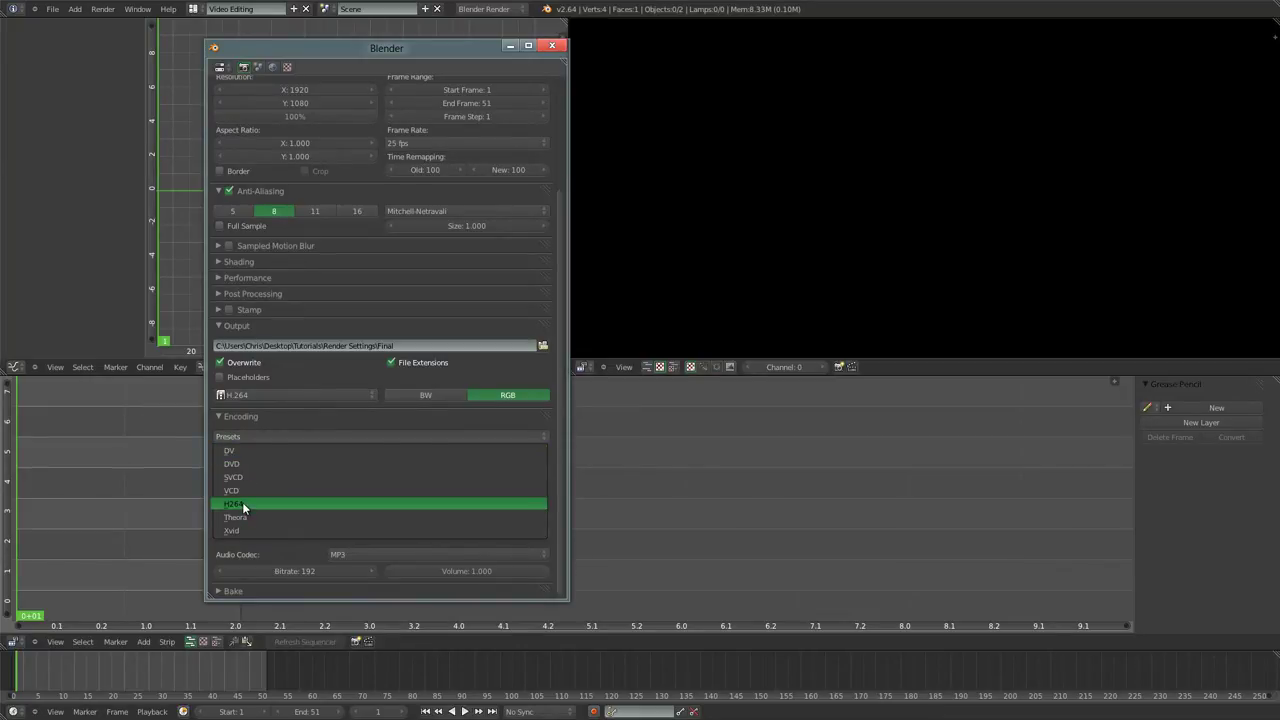
left_click(242, 503)
left_click(272, 436)
left_click(245, 504)
left_click(290, 395)
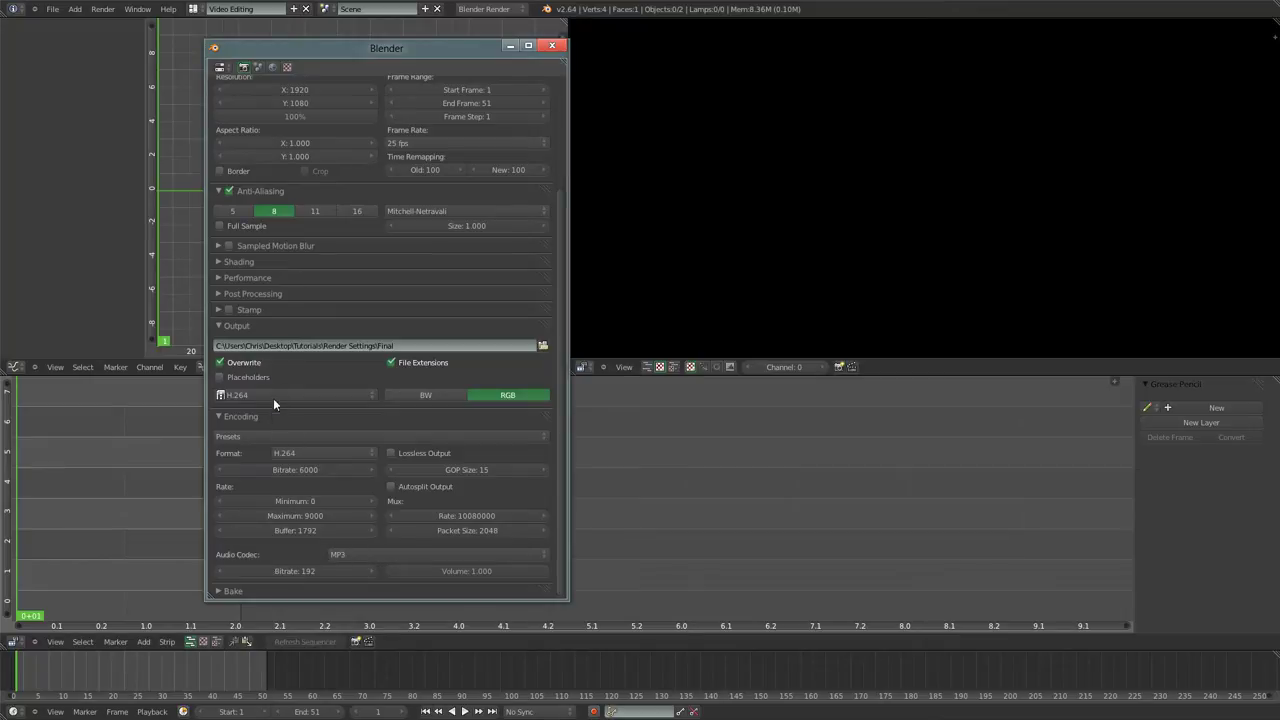
- Switch the output to MPEG, apply the Xvid preset, and set MPEG-4 as container
left_click(300, 396)
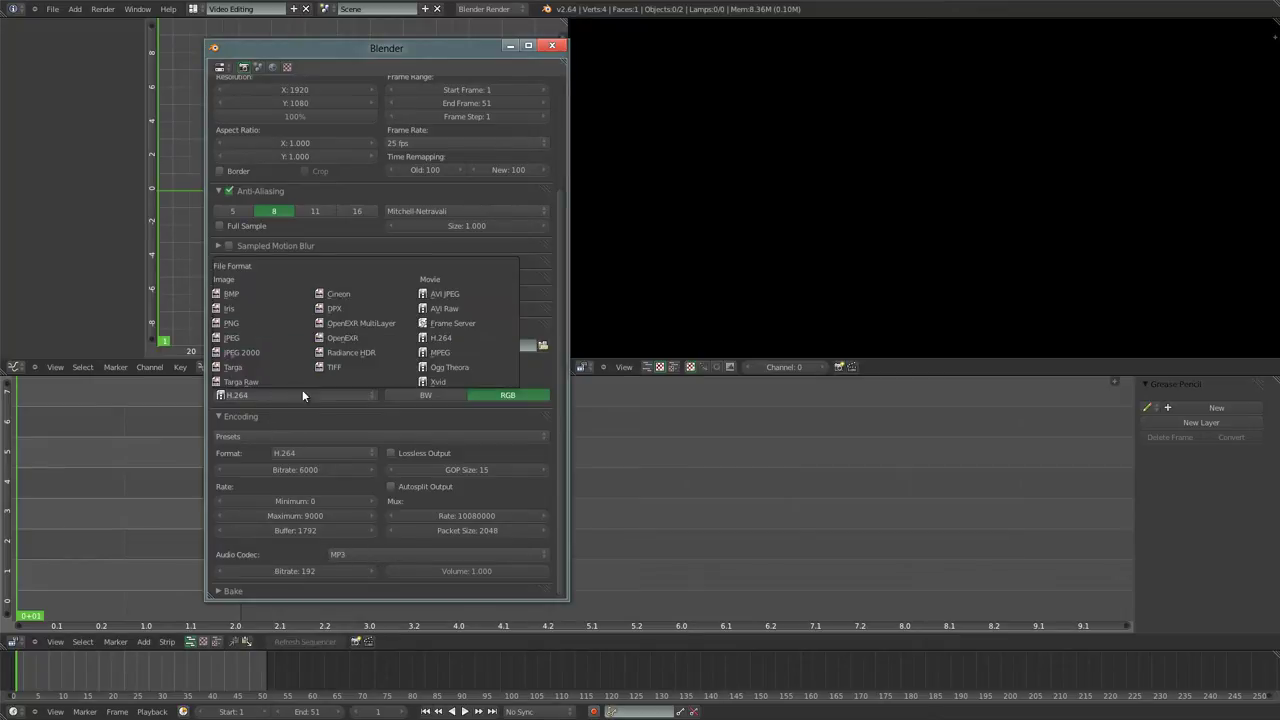
left_click(443, 352)
left_click(258, 436)
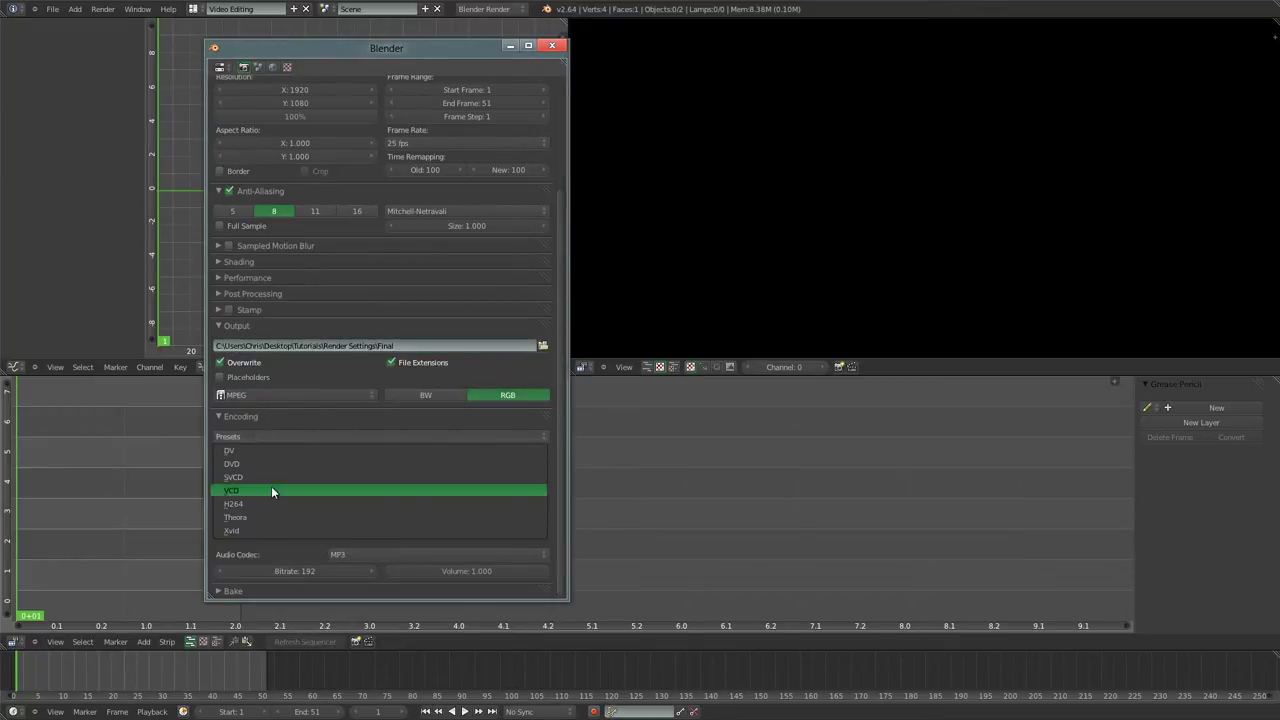
left_click(244, 531)
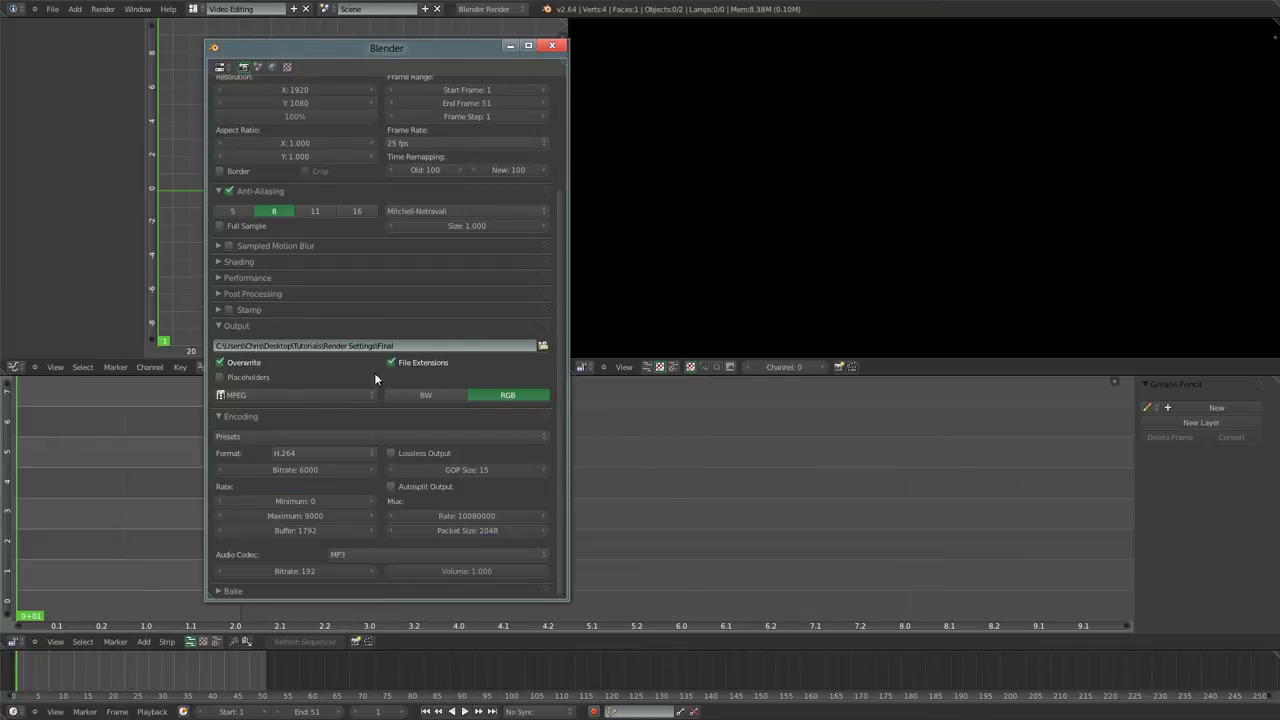
left_click(311, 455)
left_click(310, 408)
left_click(324, 457)
left_click(317, 406)
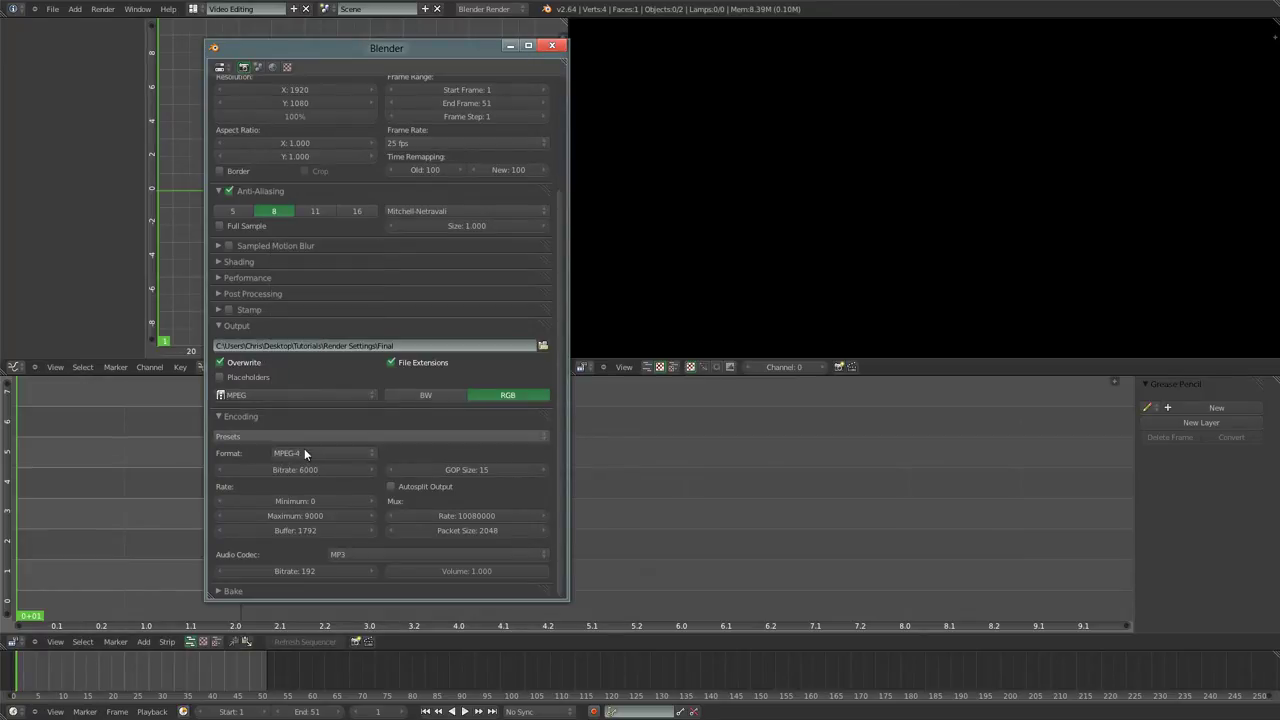
- Apply the H264 preset, keep MPEG-4, then change the output format to Ogg Theora
left_click(300, 436)
left_click(274, 505)
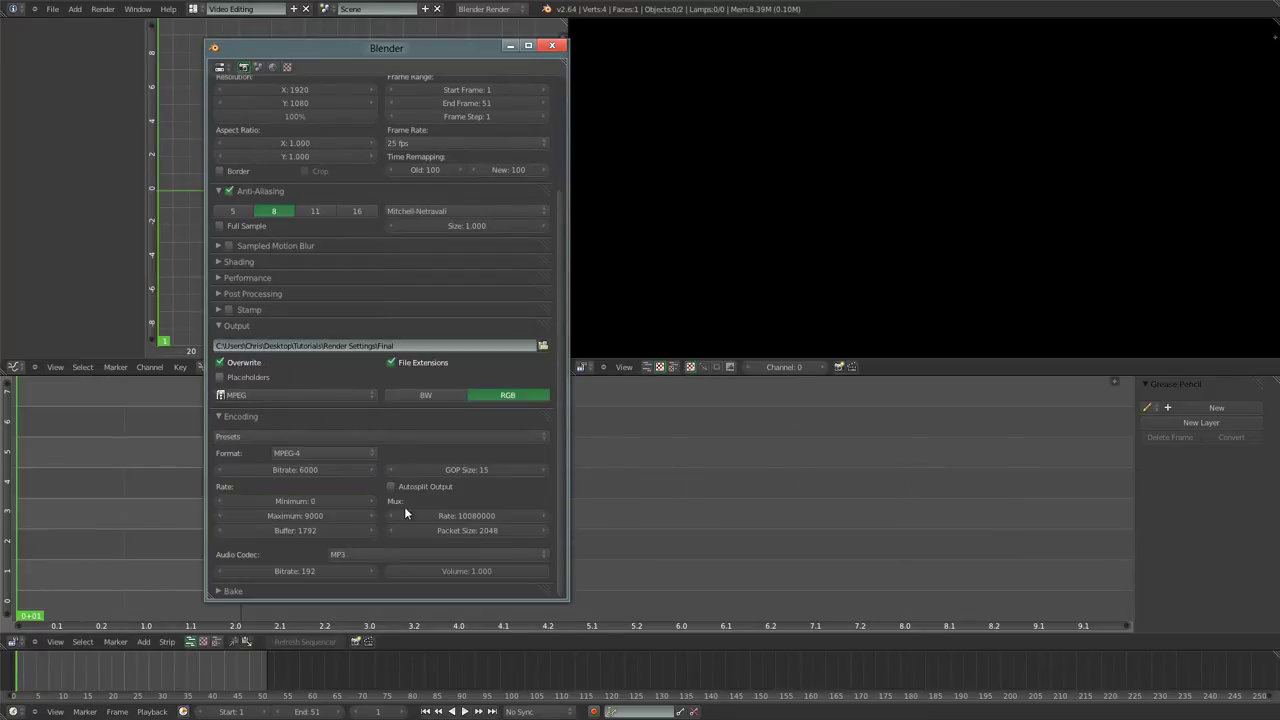
left_click(333, 452)
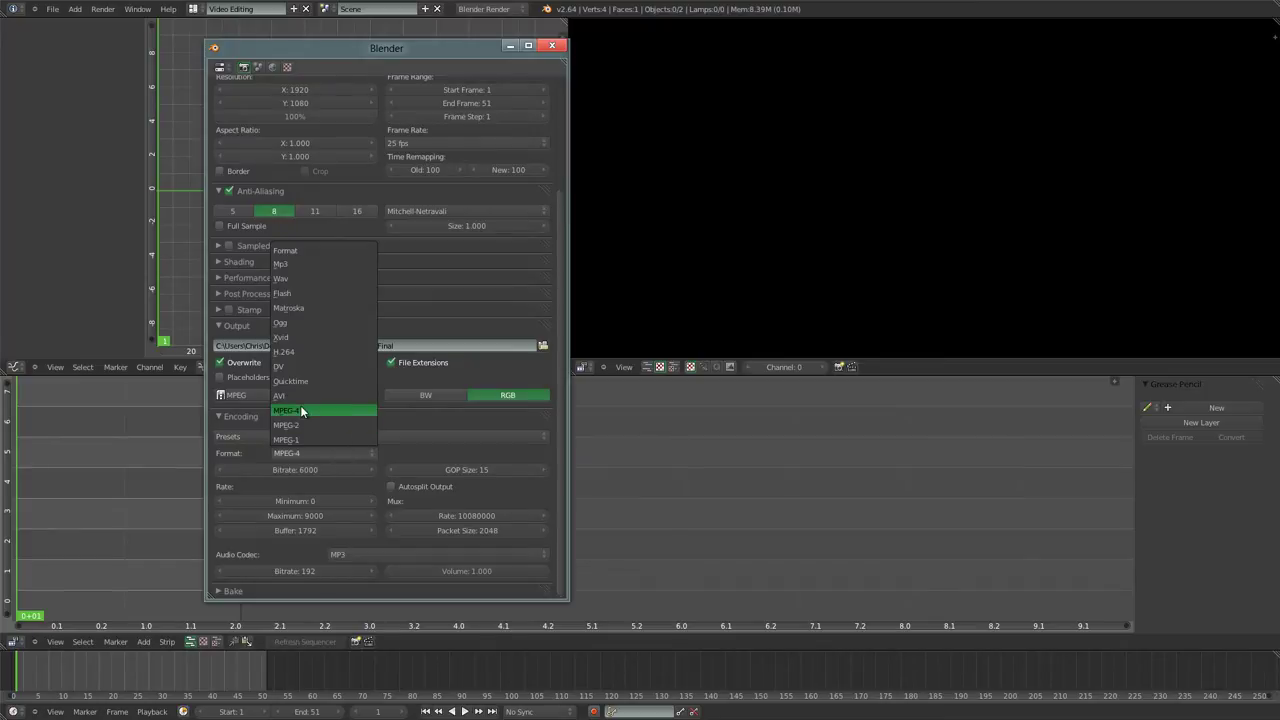
left_click(365, 452)
left_click(358, 452)
left_click(322, 411)
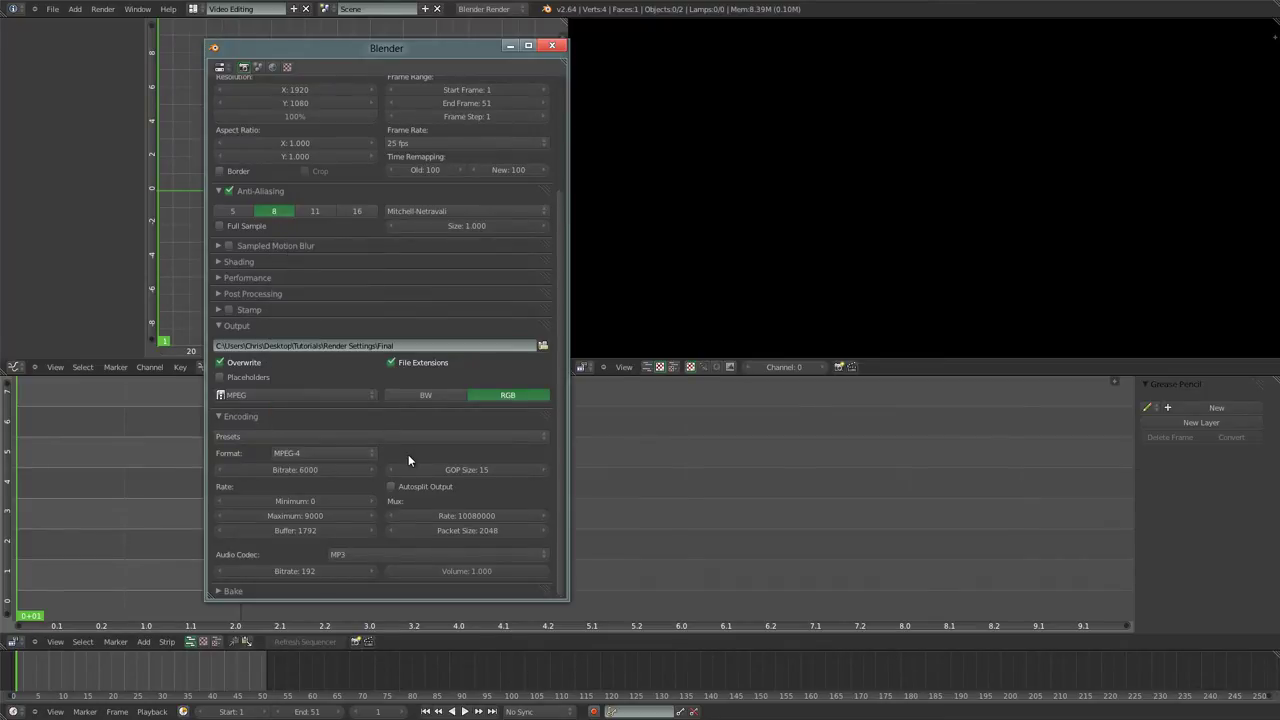
left_click(272, 394)
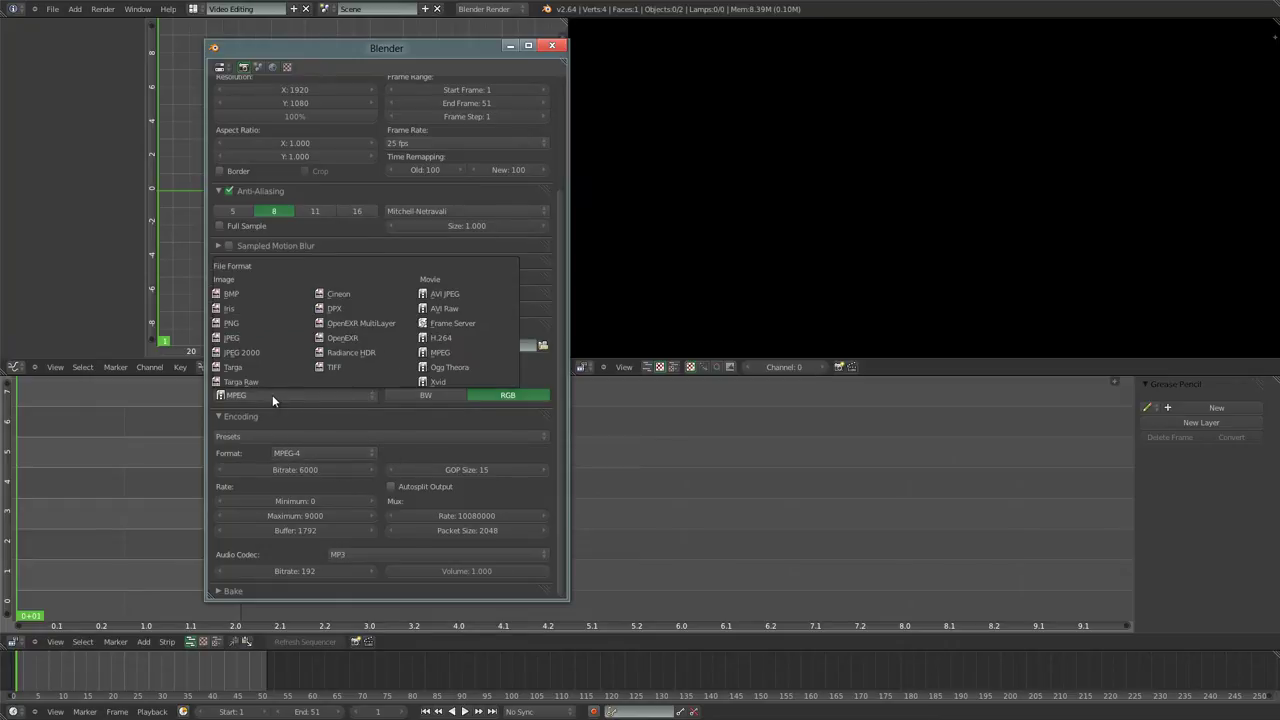
left_click(460, 366)
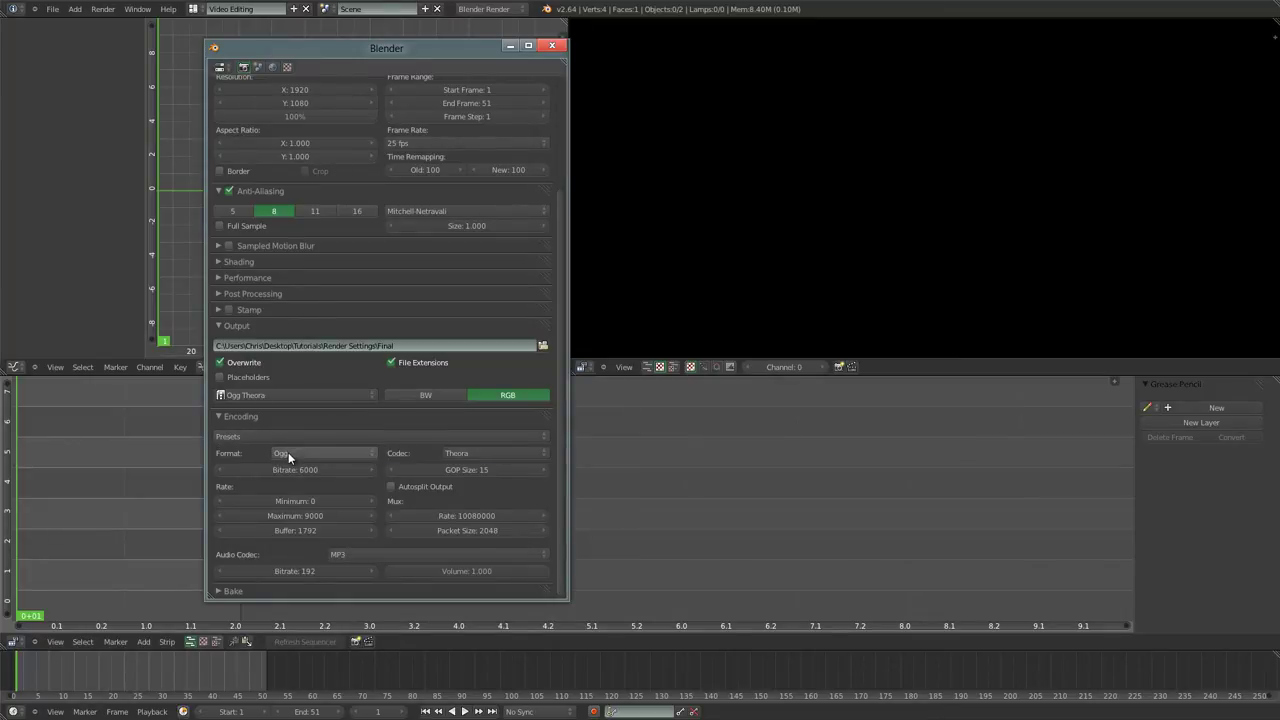
- Check that the container stays Ogg and review the output format list
left_click(328, 453)
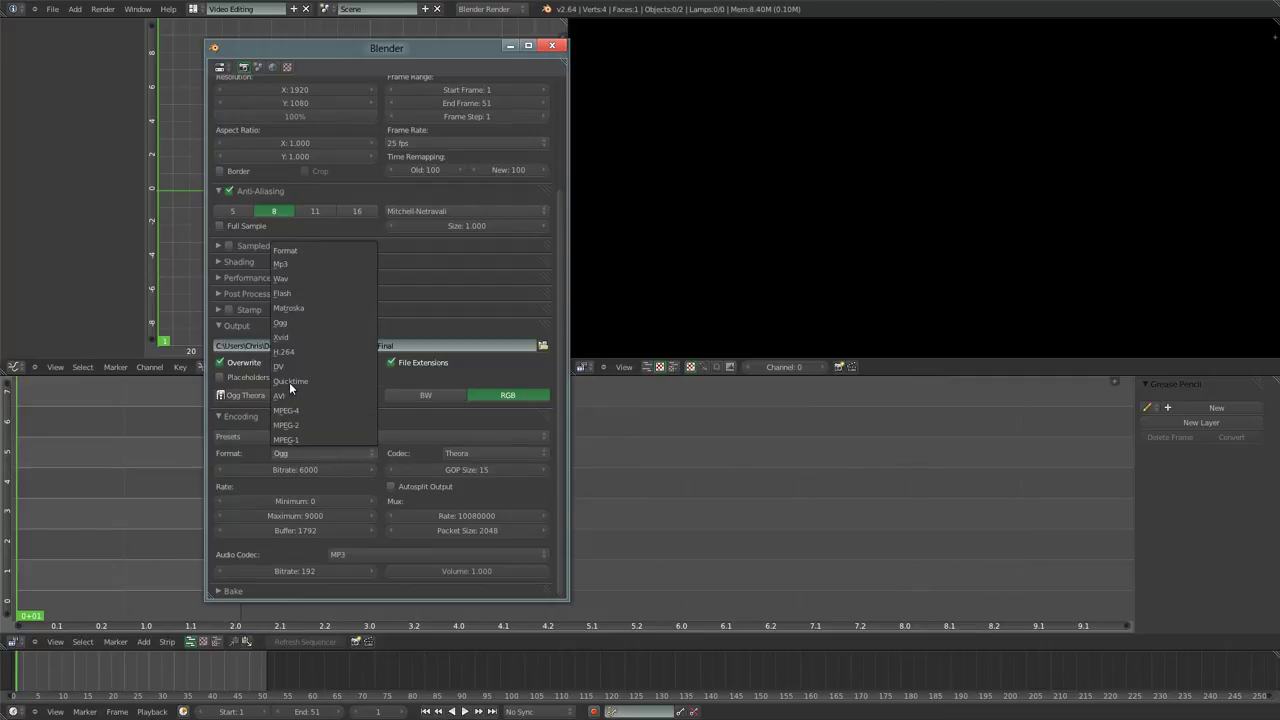
left_click(300, 396)
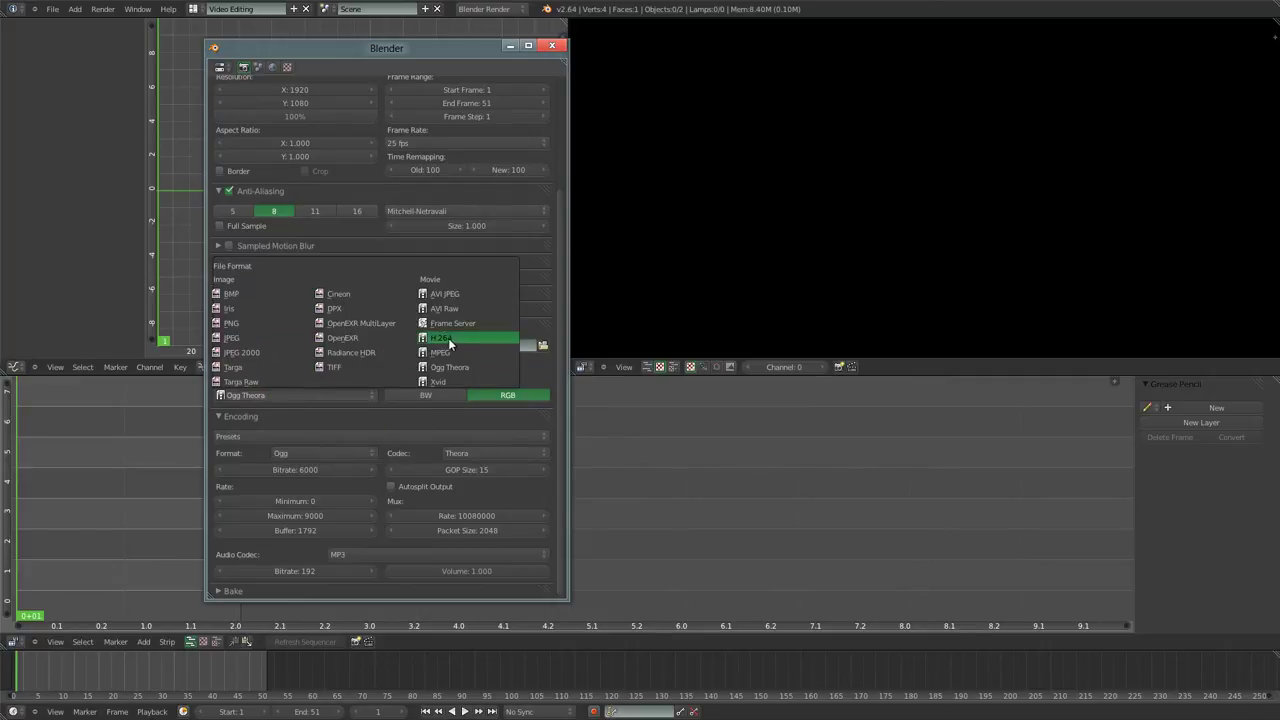
left_click(355, 453)
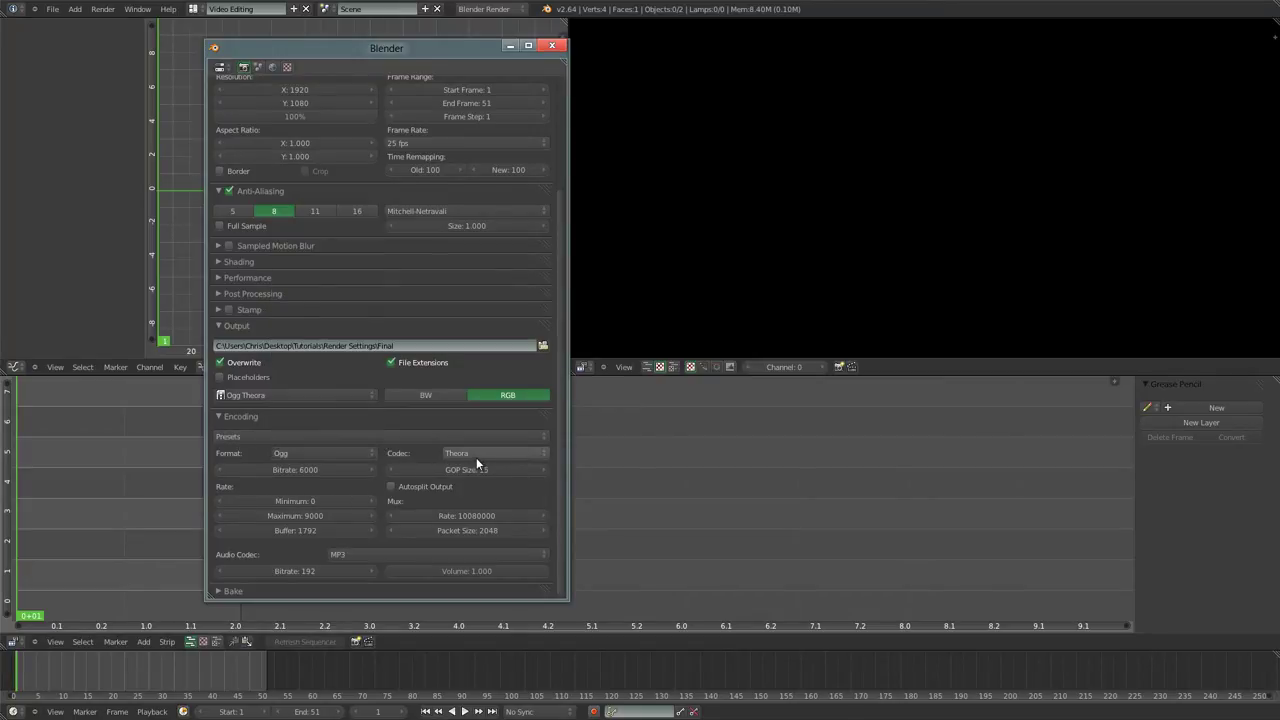
left_click(361, 396)
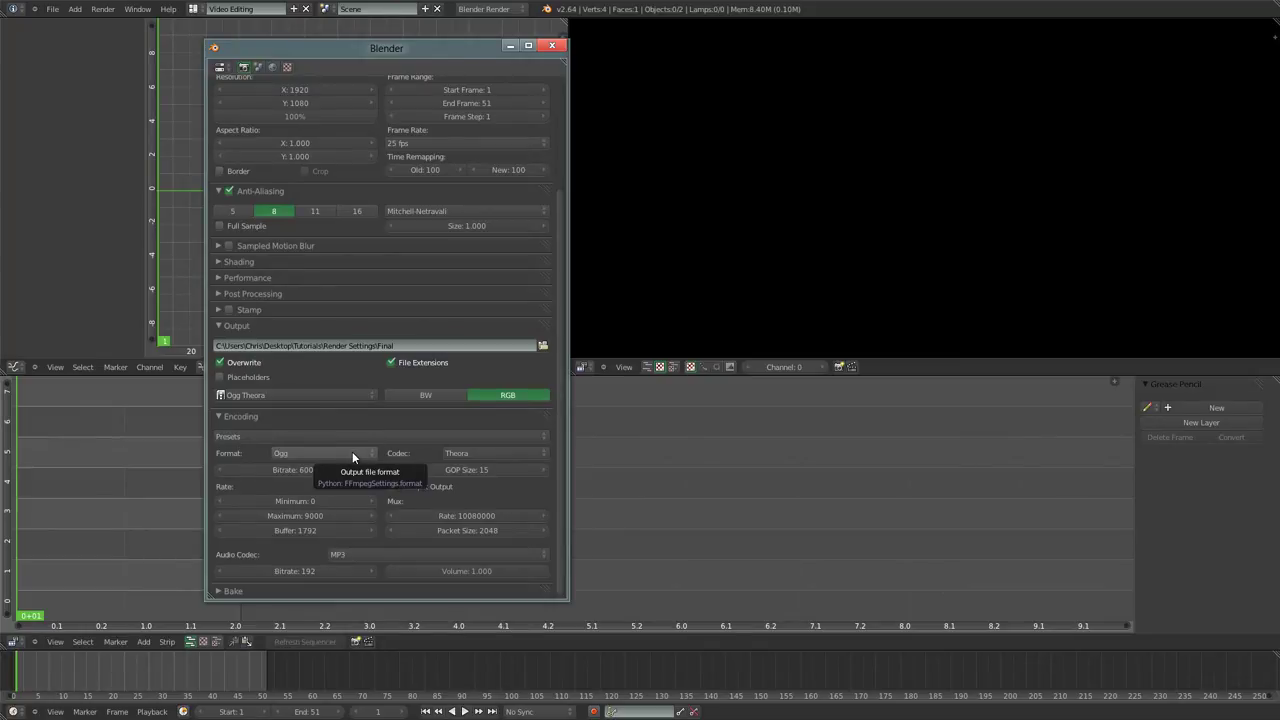
- Set the Ogg Theora output's audio codec to Vorbis
left_click(366, 554)
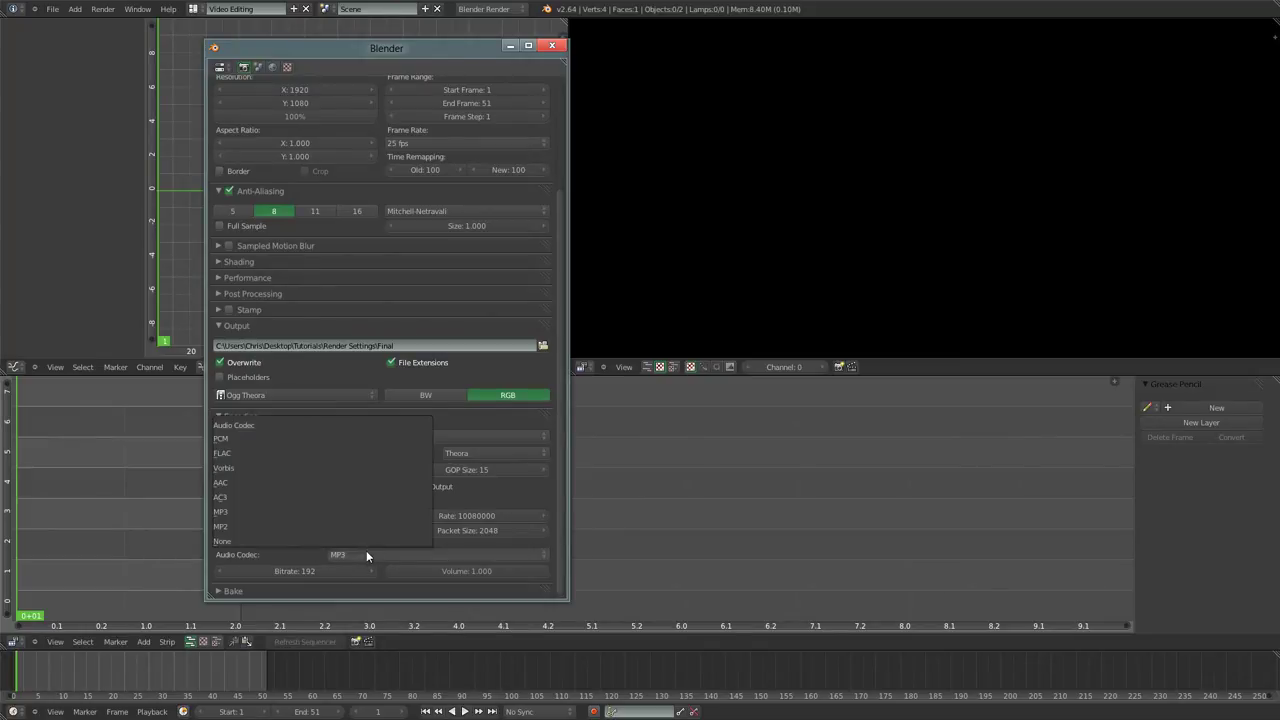
left_click(246, 468)
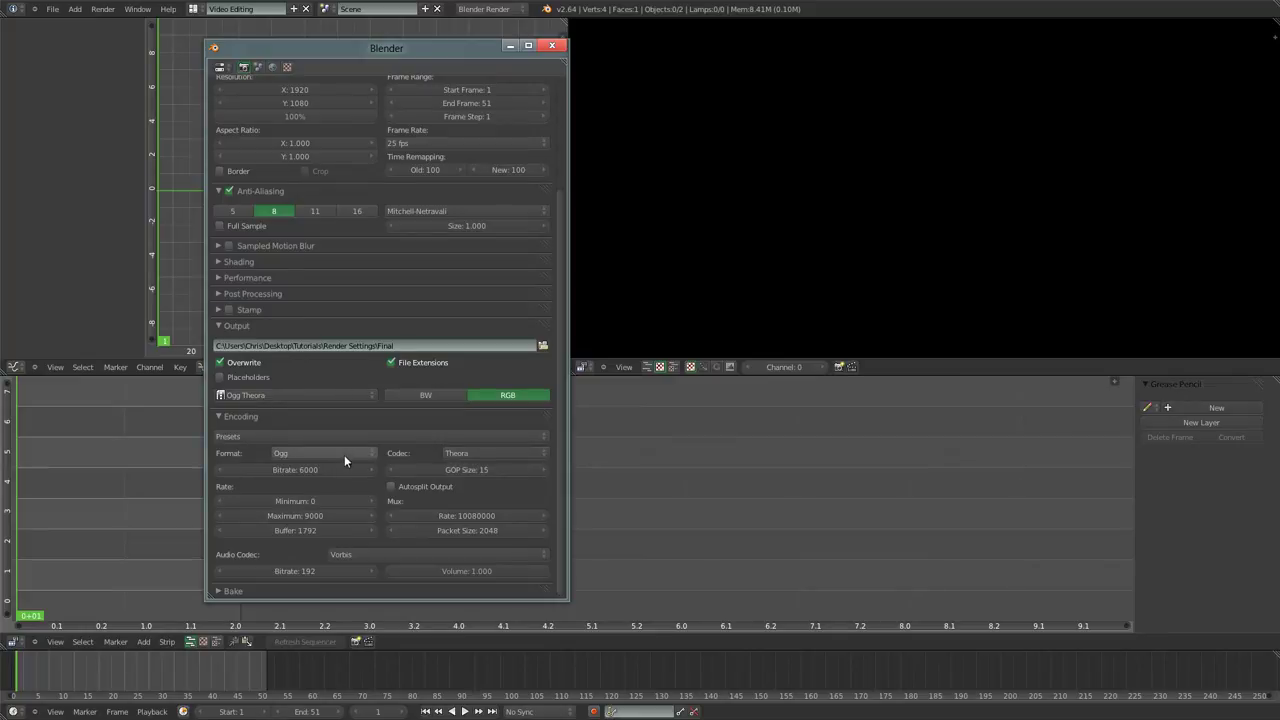
scroll(382, 467, "up", 3)
scroll(382, 467, "down", 3)
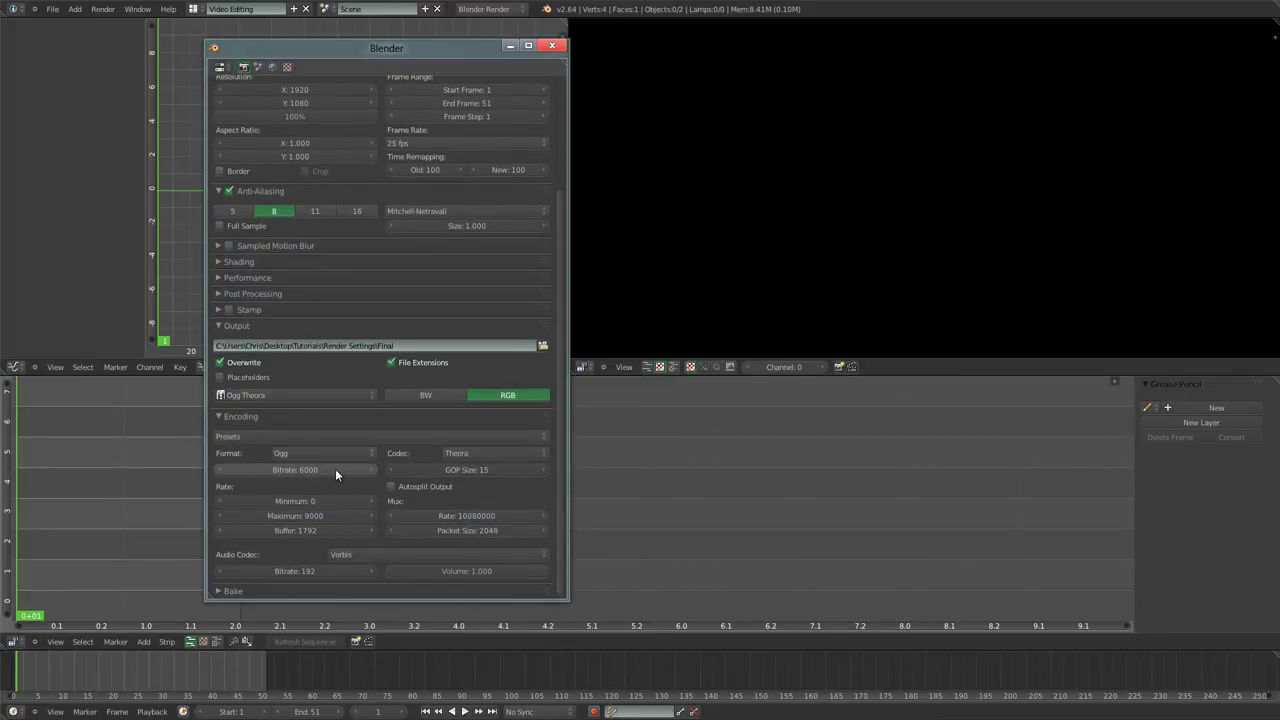
scroll(317, 460, "up", 2)
scroll(322, 459, "down", 2)
left_click(340, 396)
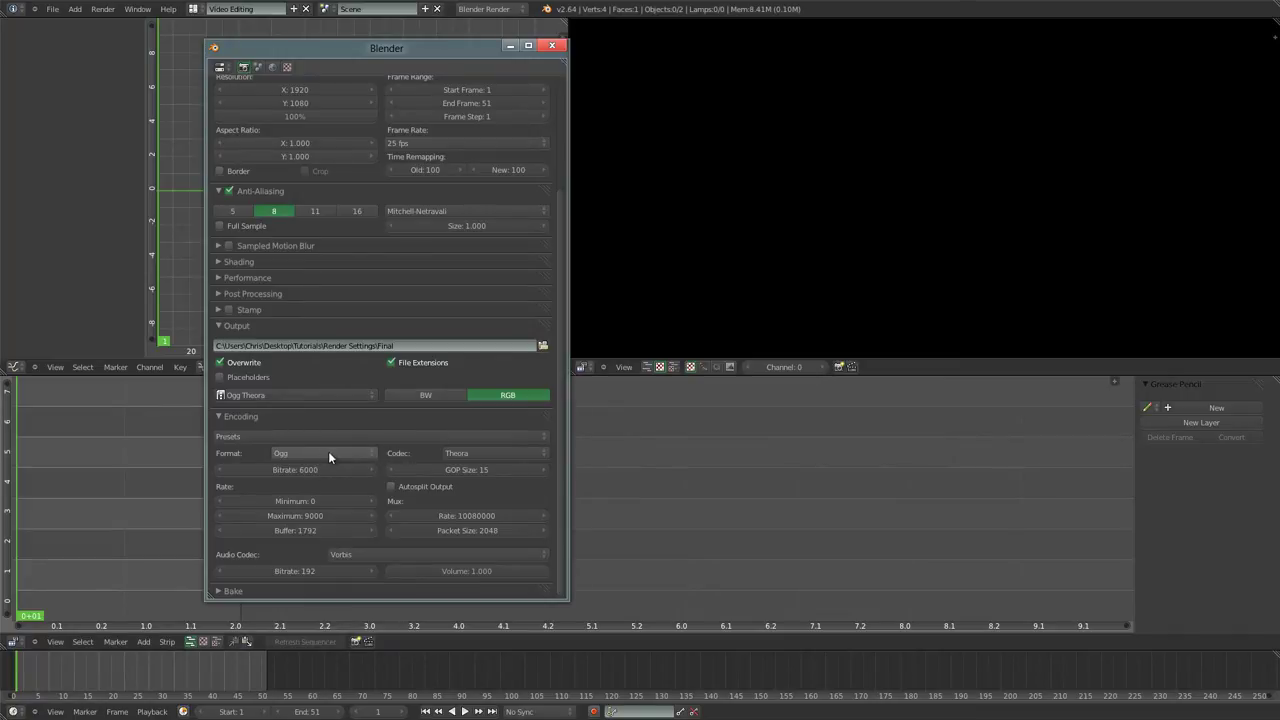
scroll(370, 436, "up", 3)
scroll(371, 437, "down", 3)
- Switch the output file format to Xvid and apply the Xvid encoding preset
left_click(317, 396)
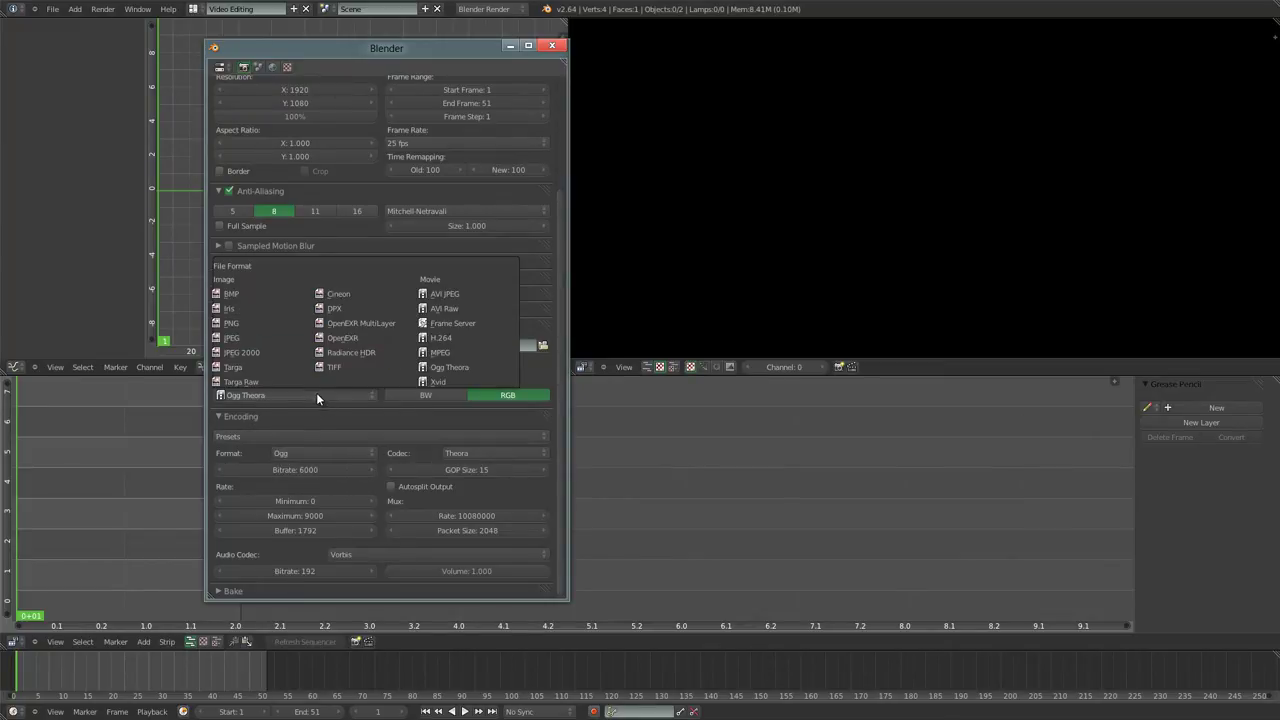
left_click(447, 381)
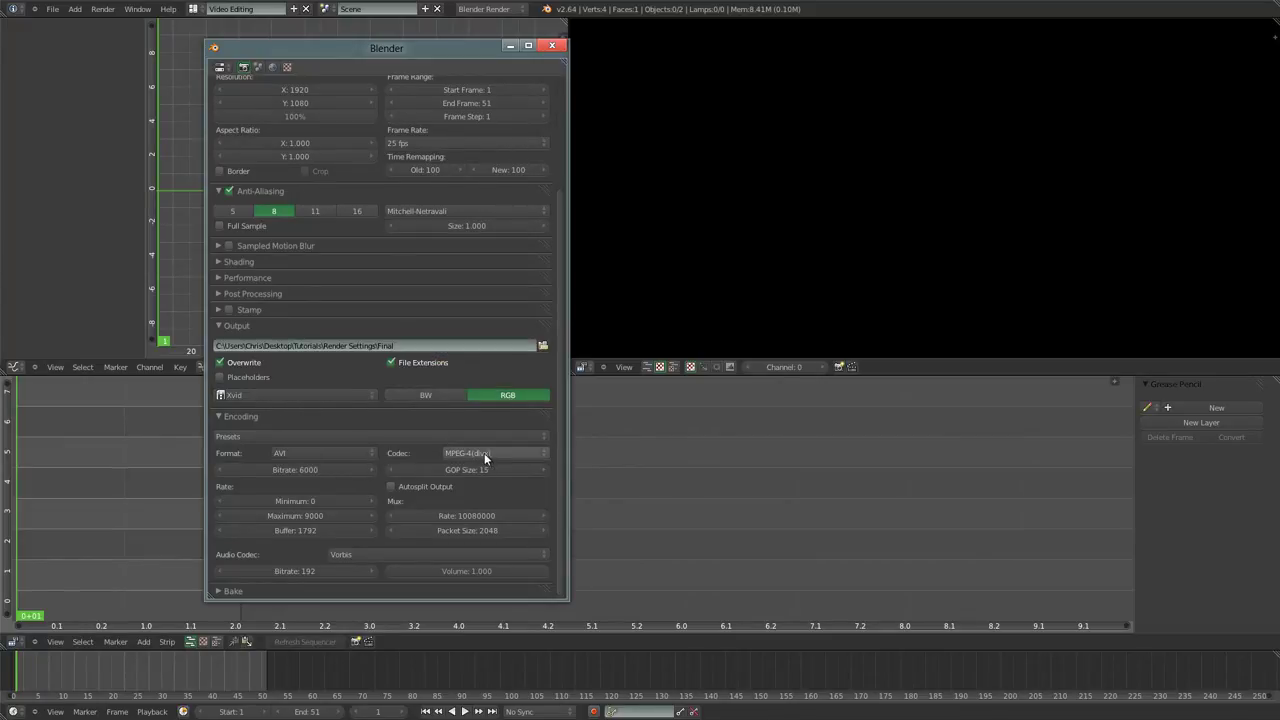
left_click(355, 437)
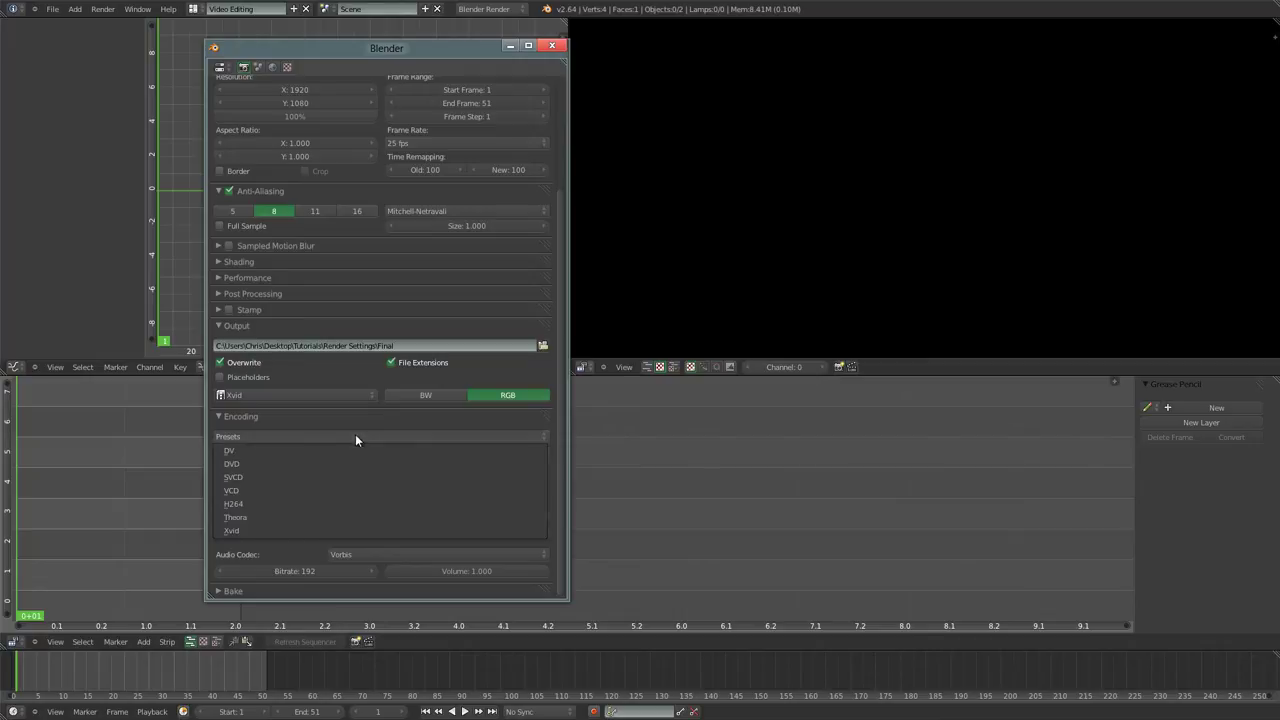
left_click(262, 529)
left_click(290, 434)
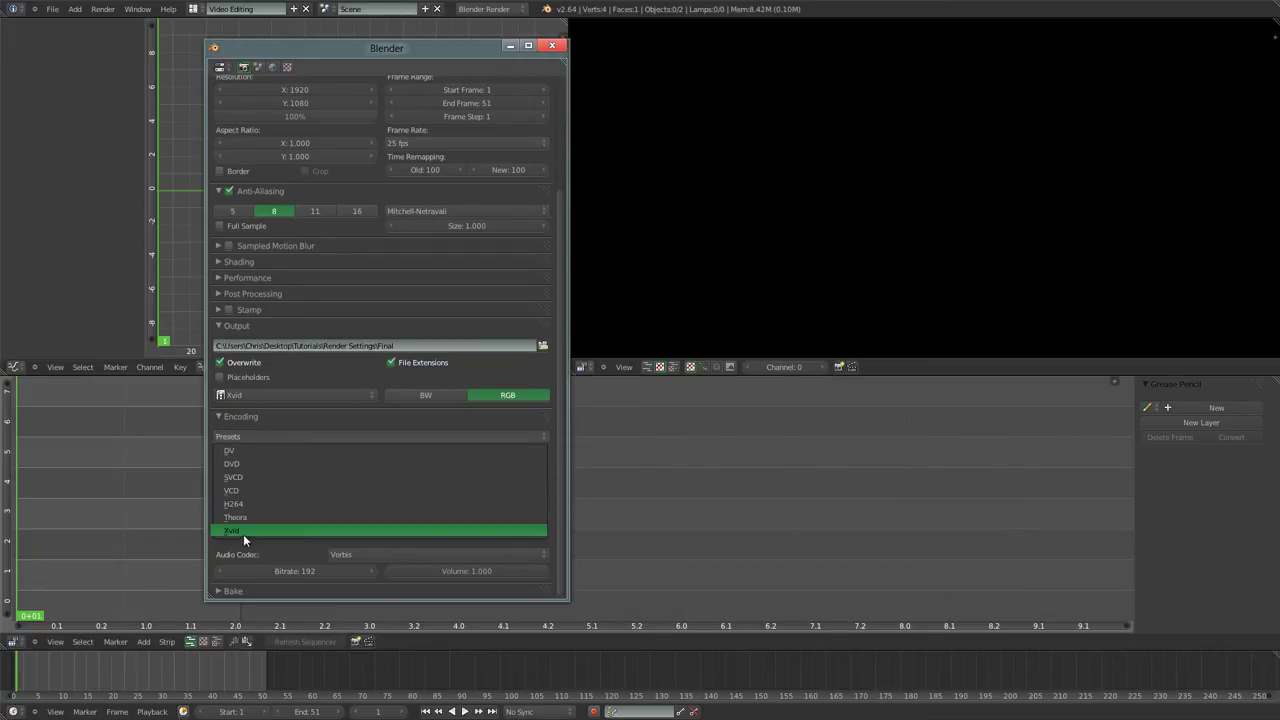
left_click(244, 531)
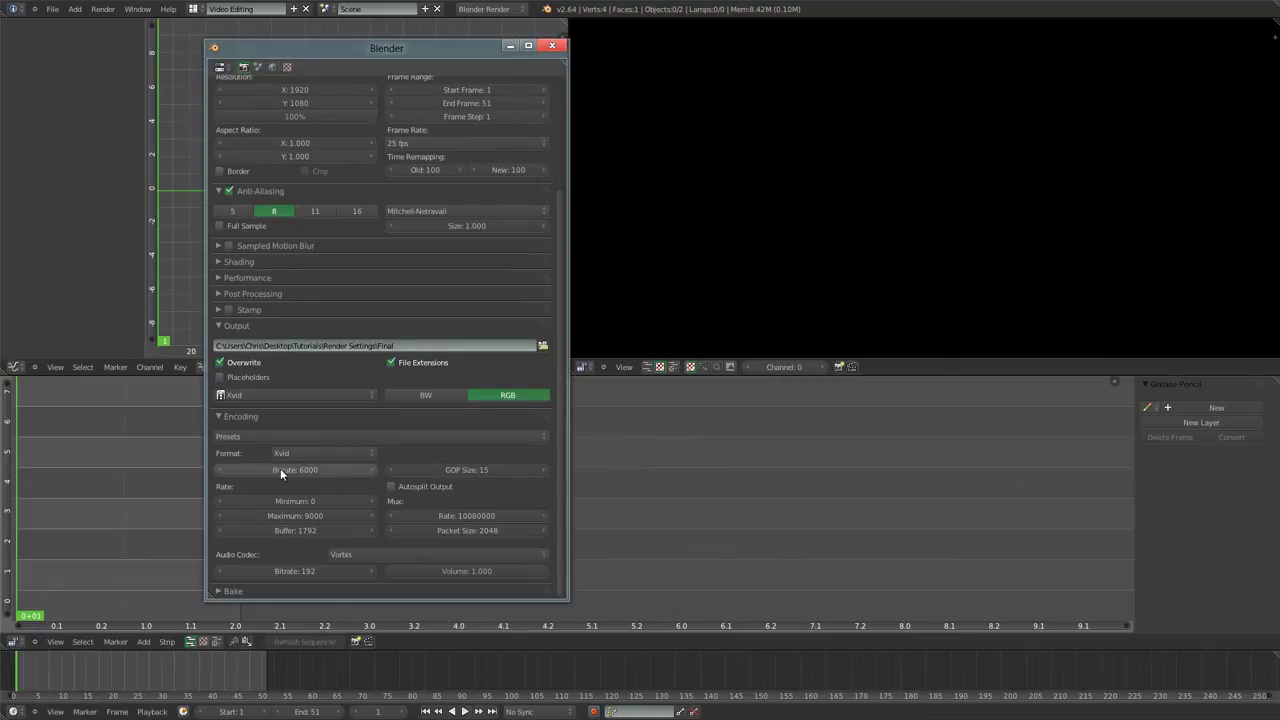
- Set the audio codec to MP3, leaving the encoding presets unchanged
left_click(342, 556)
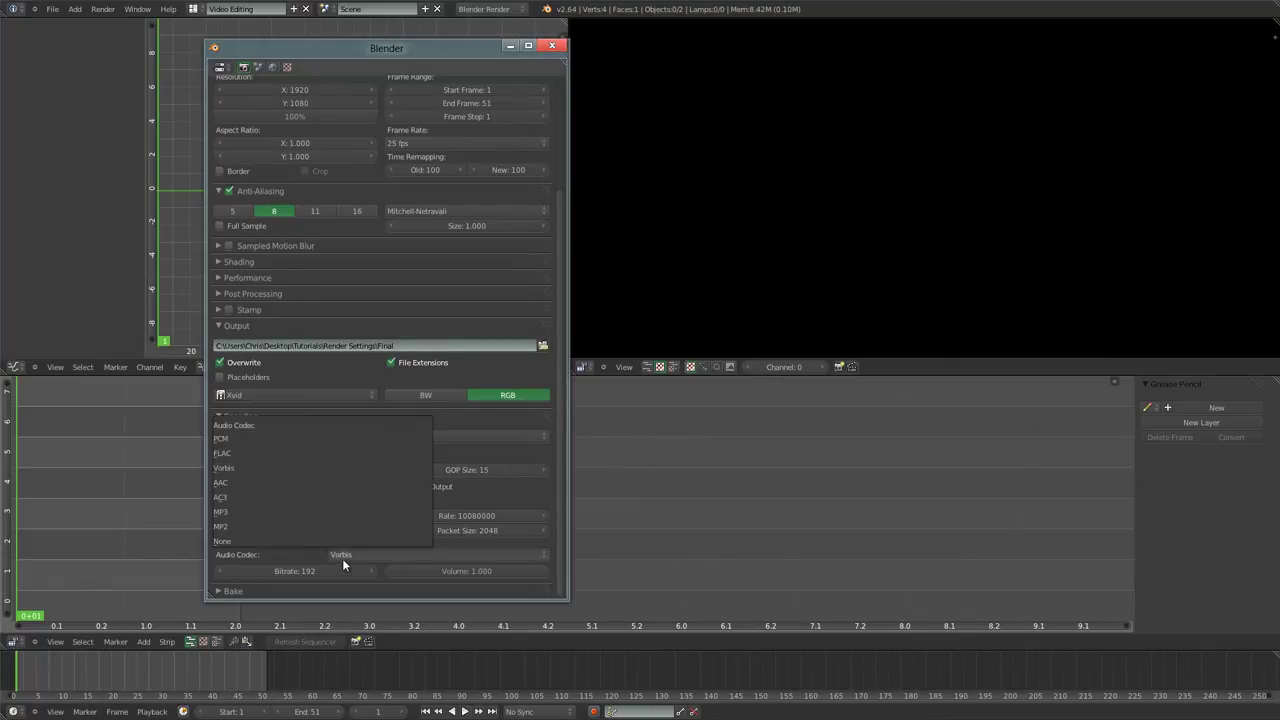
left_click(274, 513)
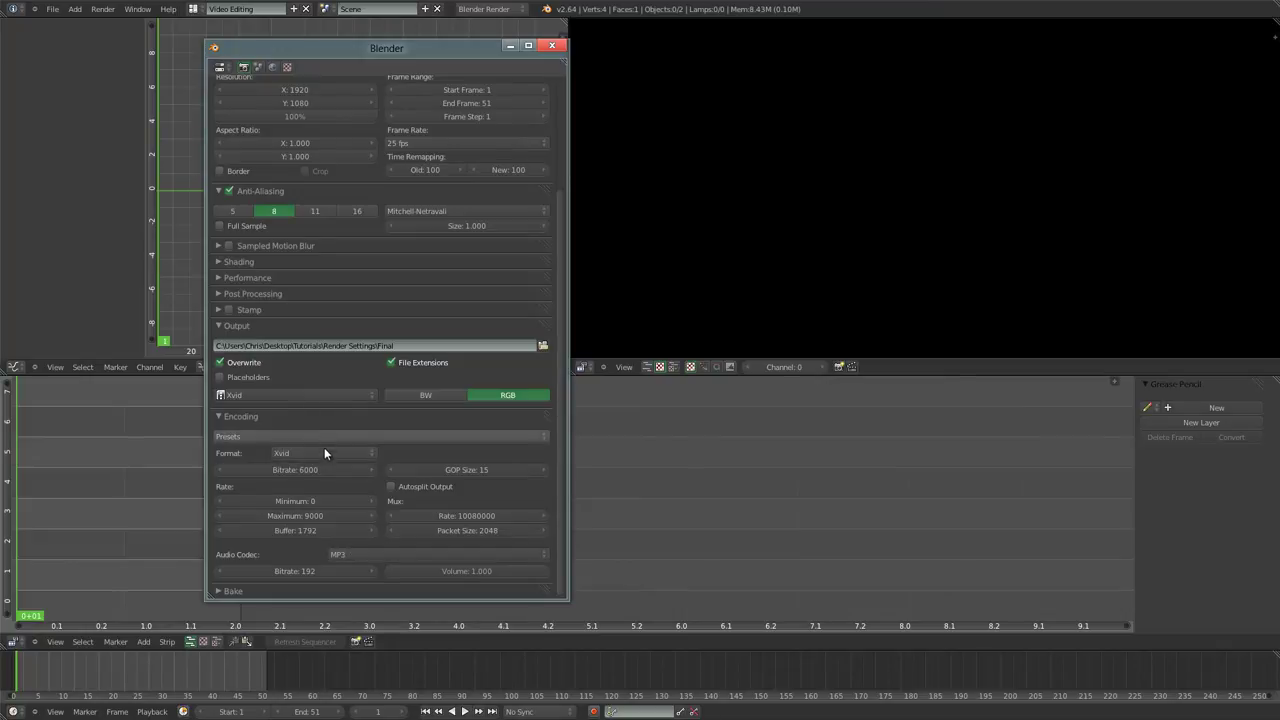
scroll(338, 465, "up", 3)
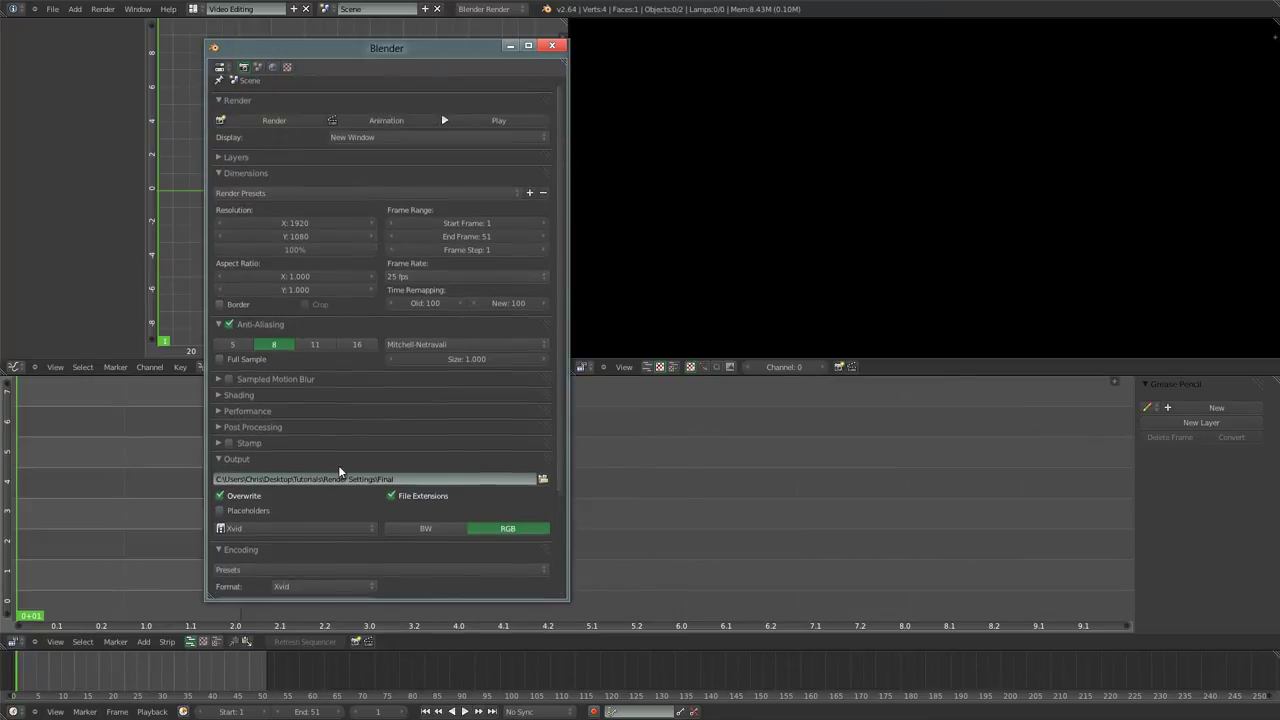
scroll(338, 465, "down", 3)
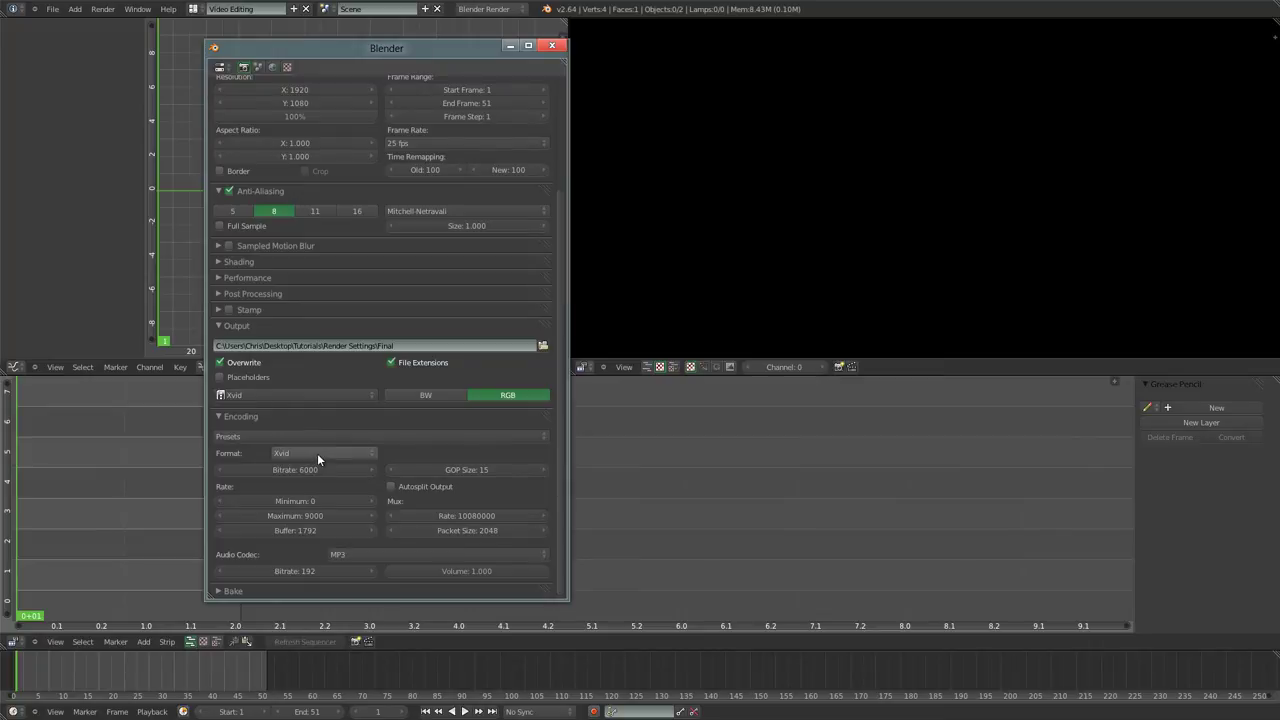
left_click(312, 436)
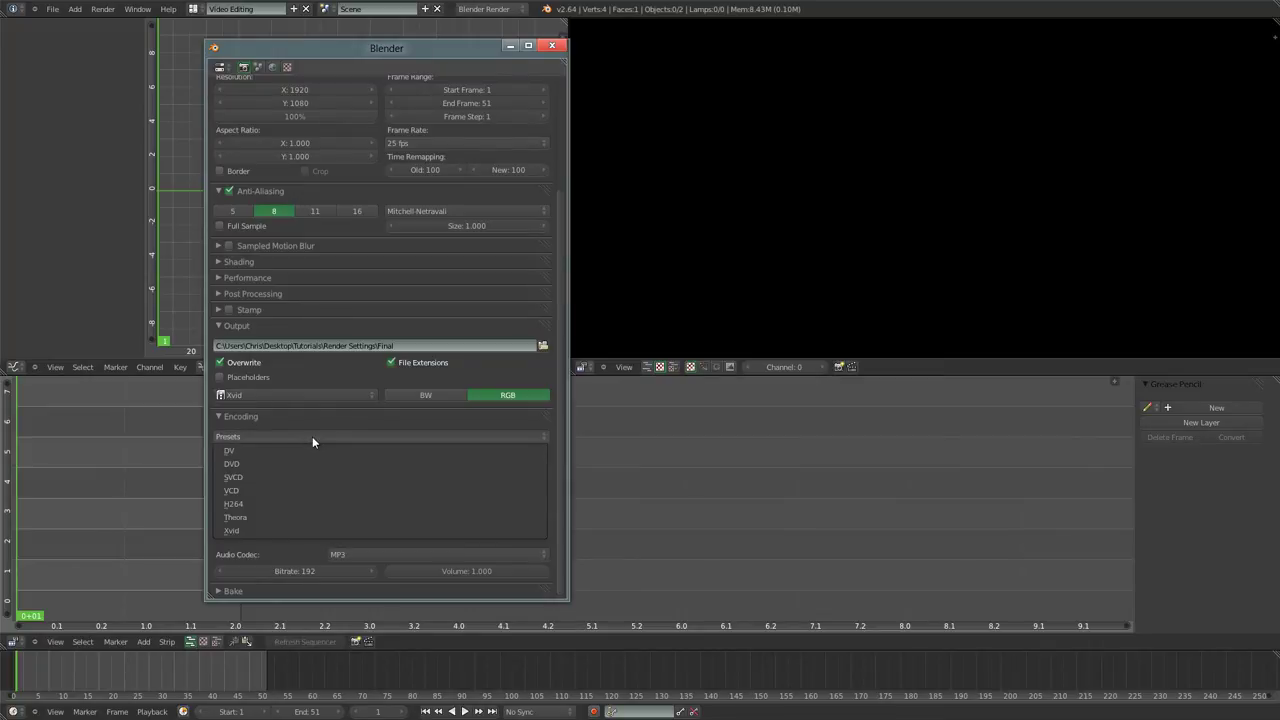
left_click(305, 392)
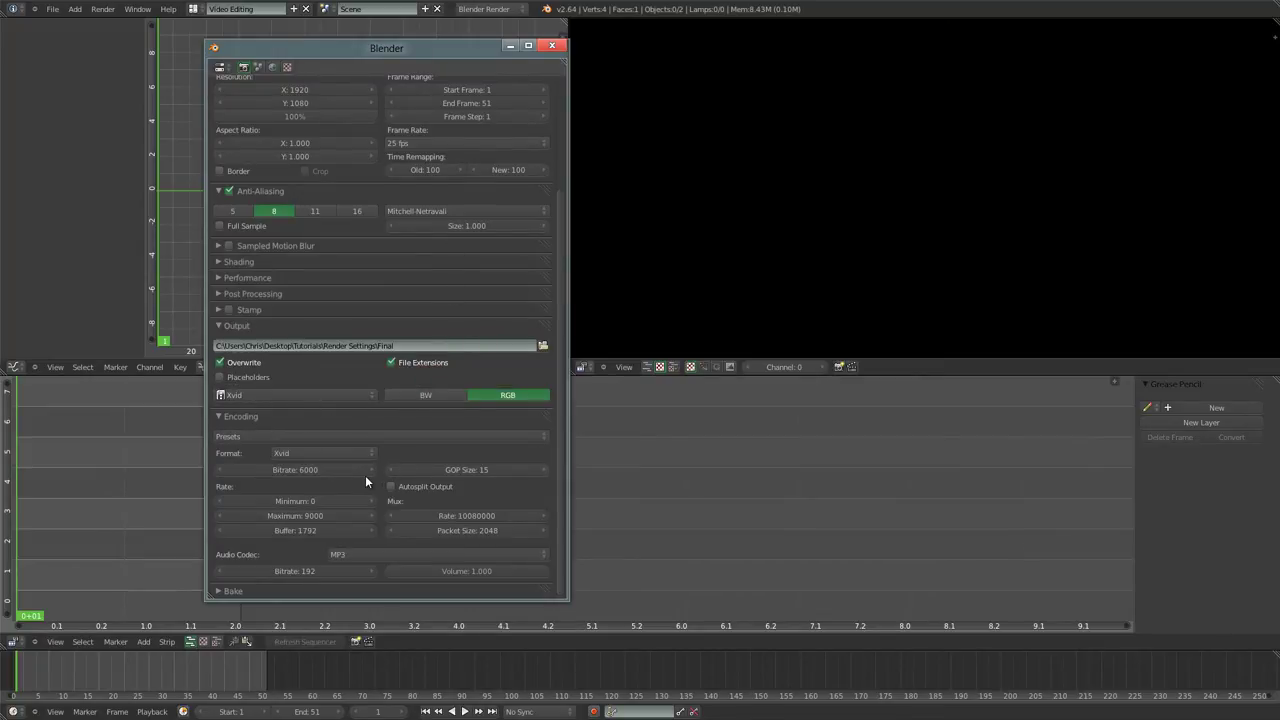
scroll(362, 469, "up", 3)
scroll(362, 469, "down", 3)
- Reconfirm Xvid as the output format and bring up the audio codec list
left_click(314, 394)
left_click(350, 390)
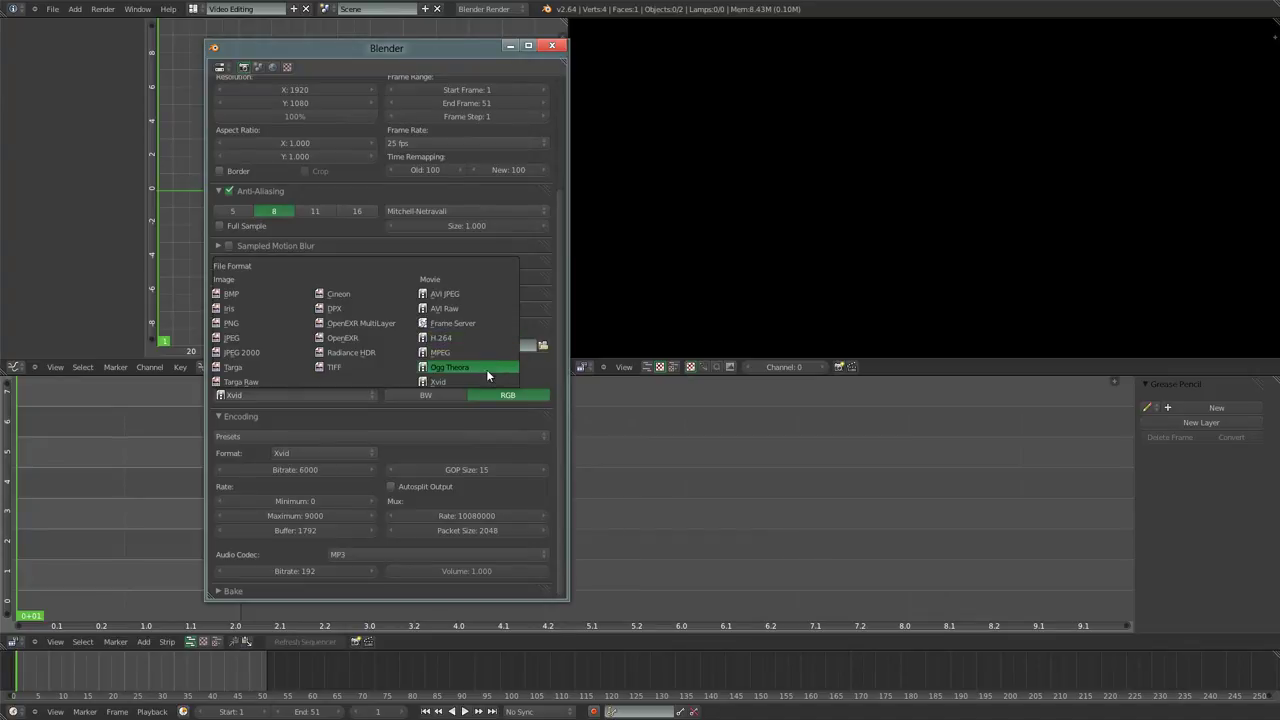
left_click(502, 404)
left_click(316, 394)
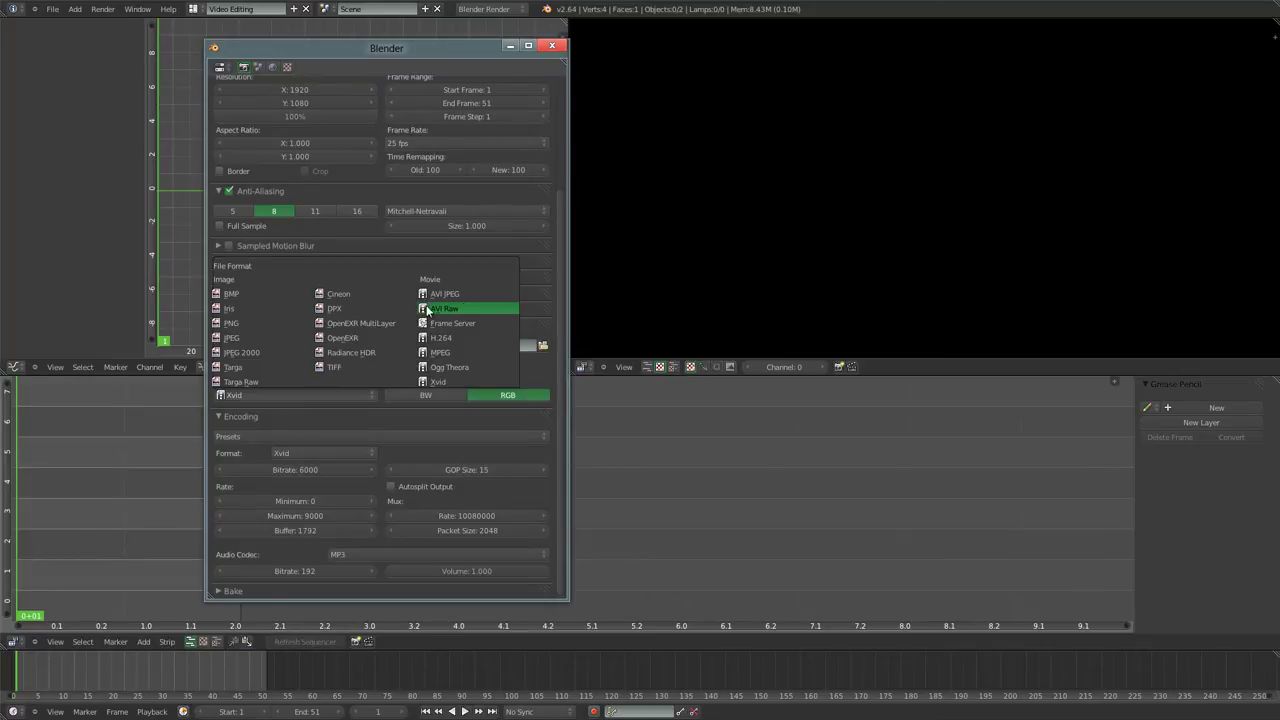
left_click(452, 381)
left_click(325, 390)
left_click(438, 390)
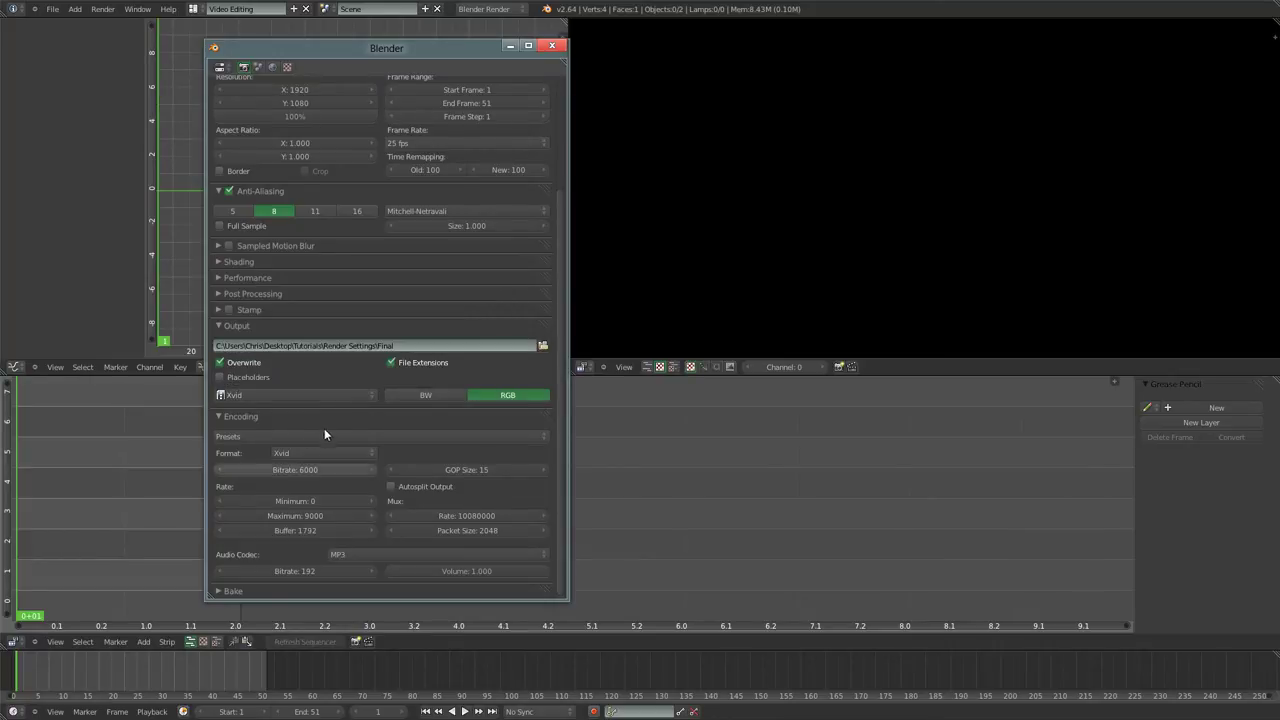
left_click(310, 391)
left_click(317, 398)
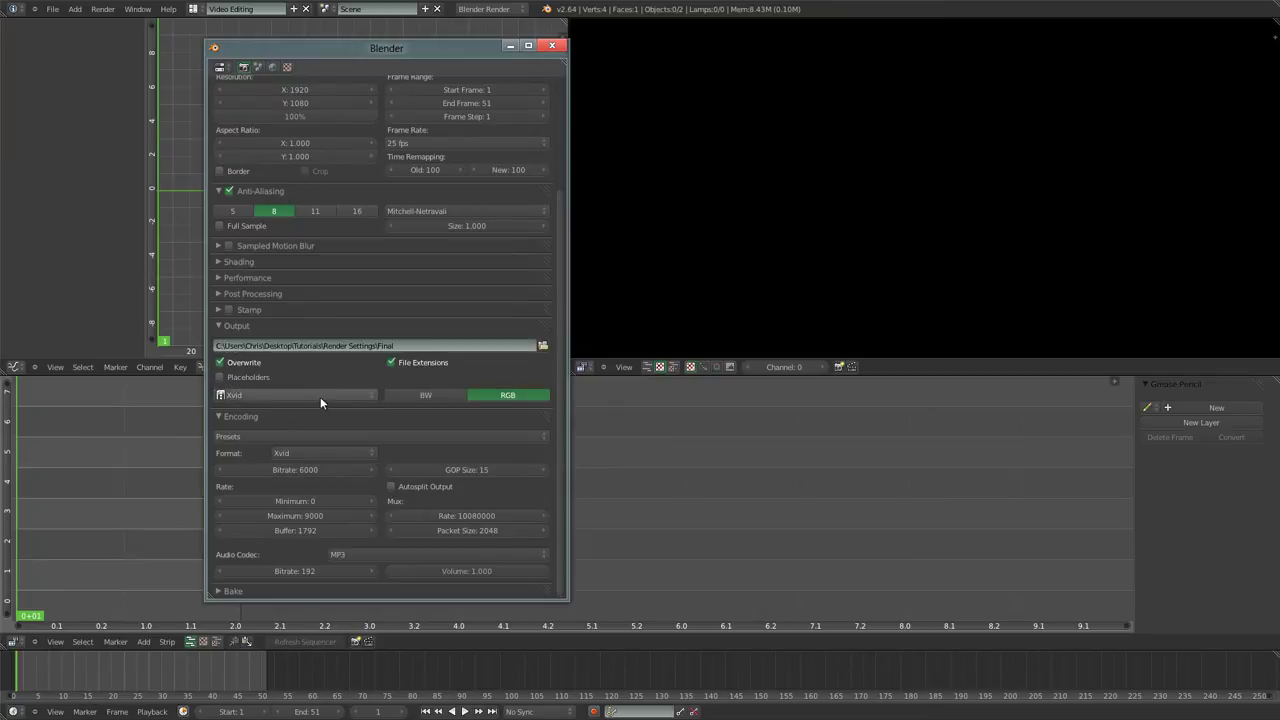
left_click(320, 396)
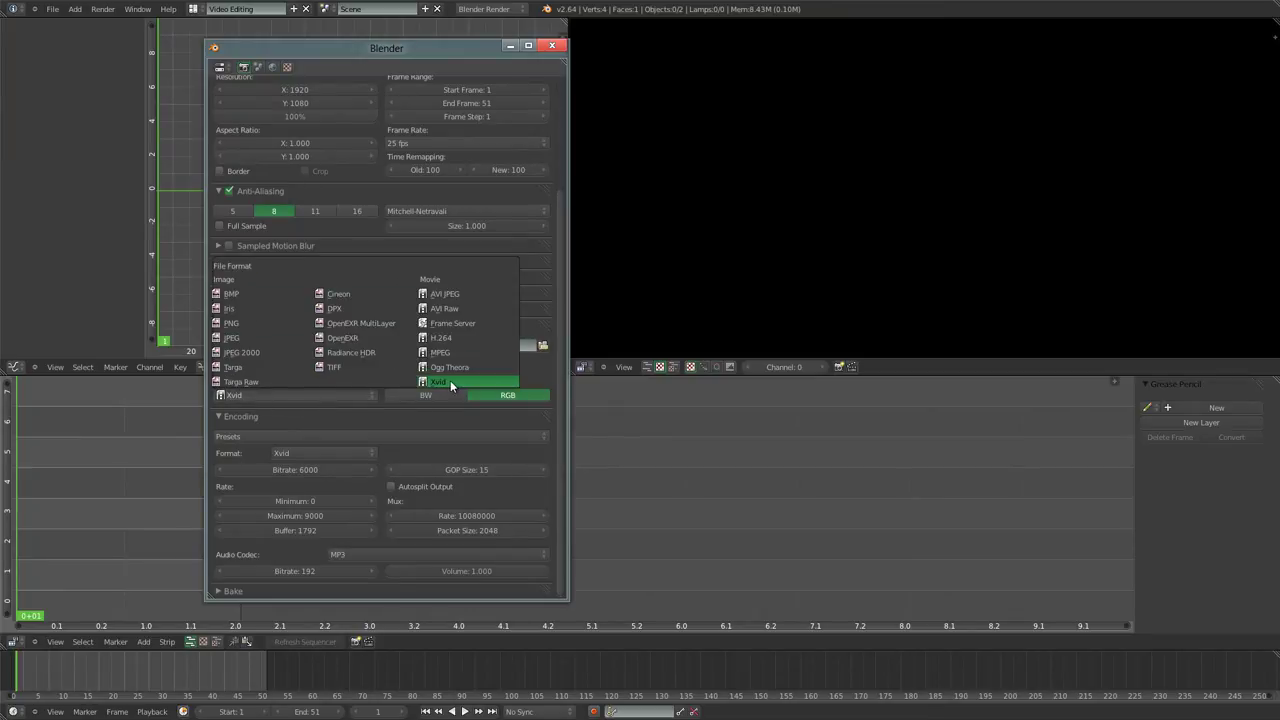
left_click(450, 382)
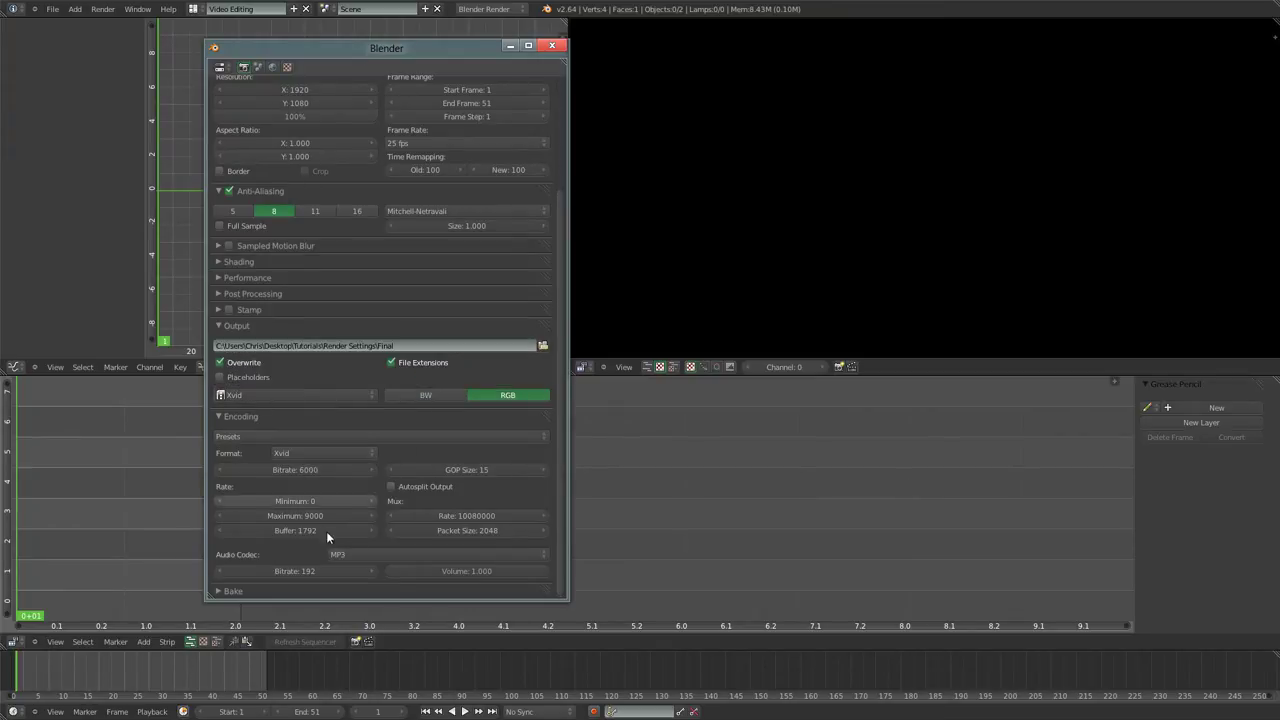
left_click(356, 553)
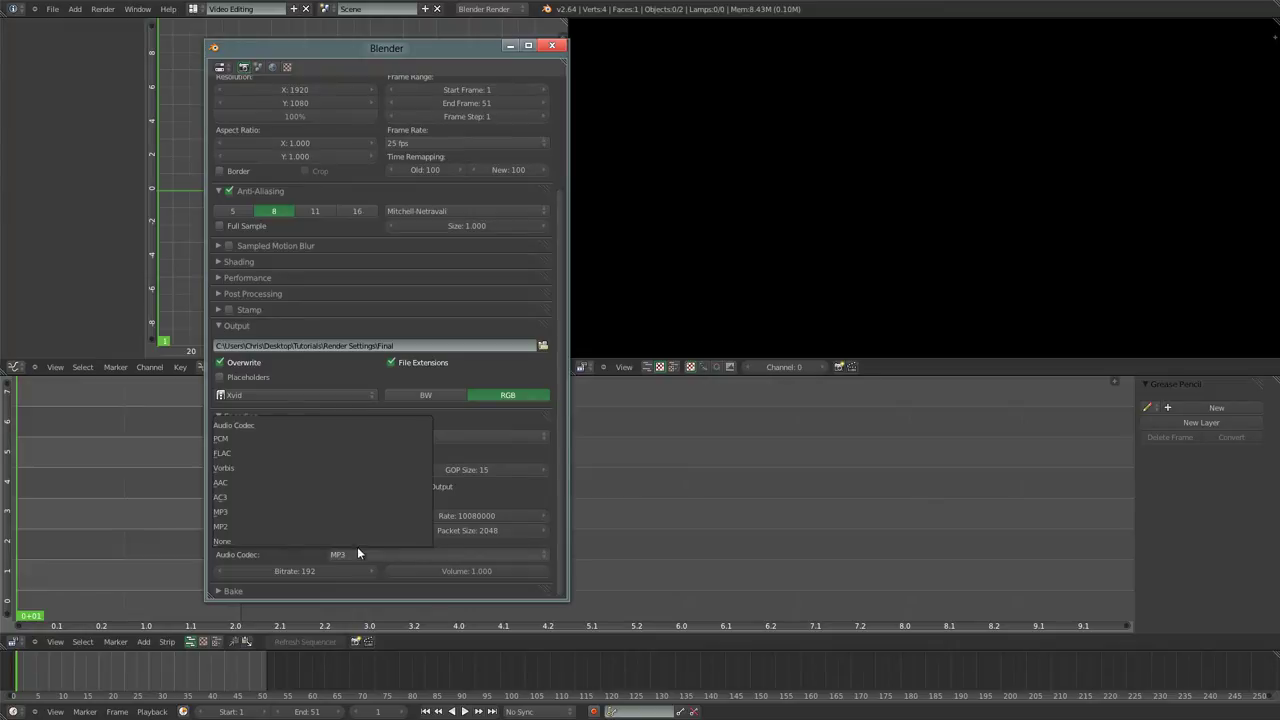
- Try Vorbis, then settle on MP3 as the audio codec
left_click(253, 467)
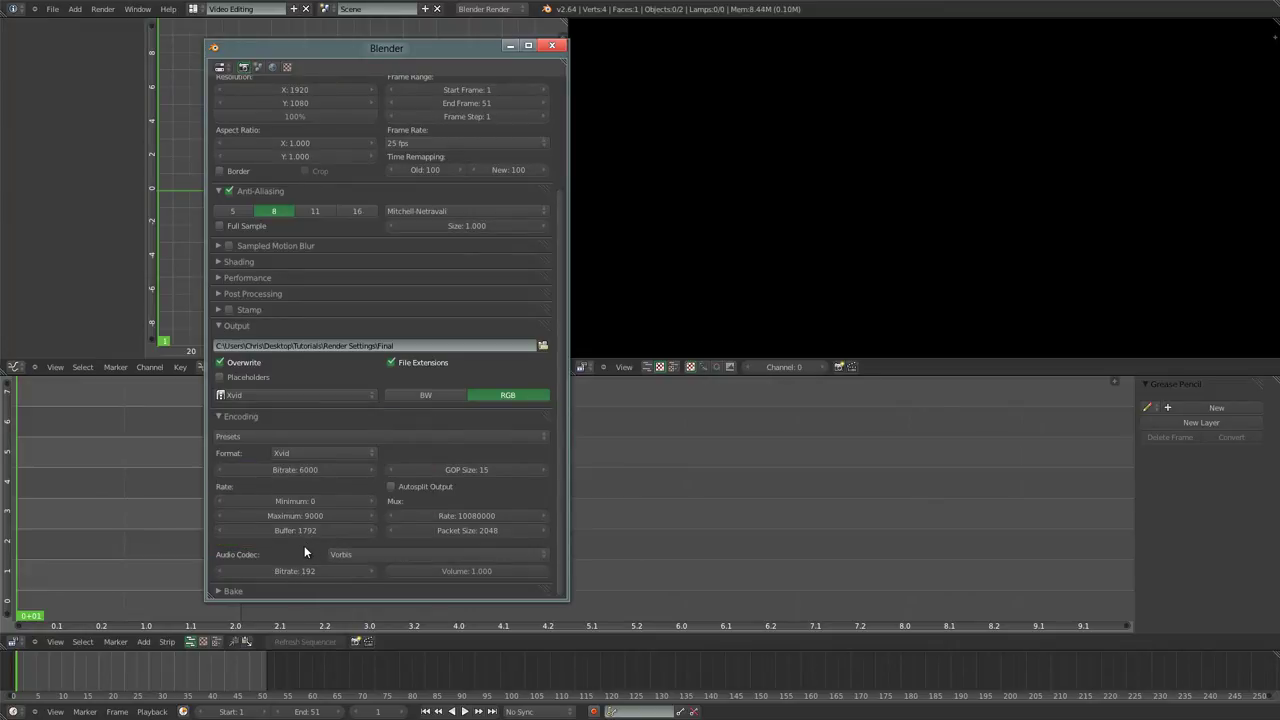
left_click(336, 553)
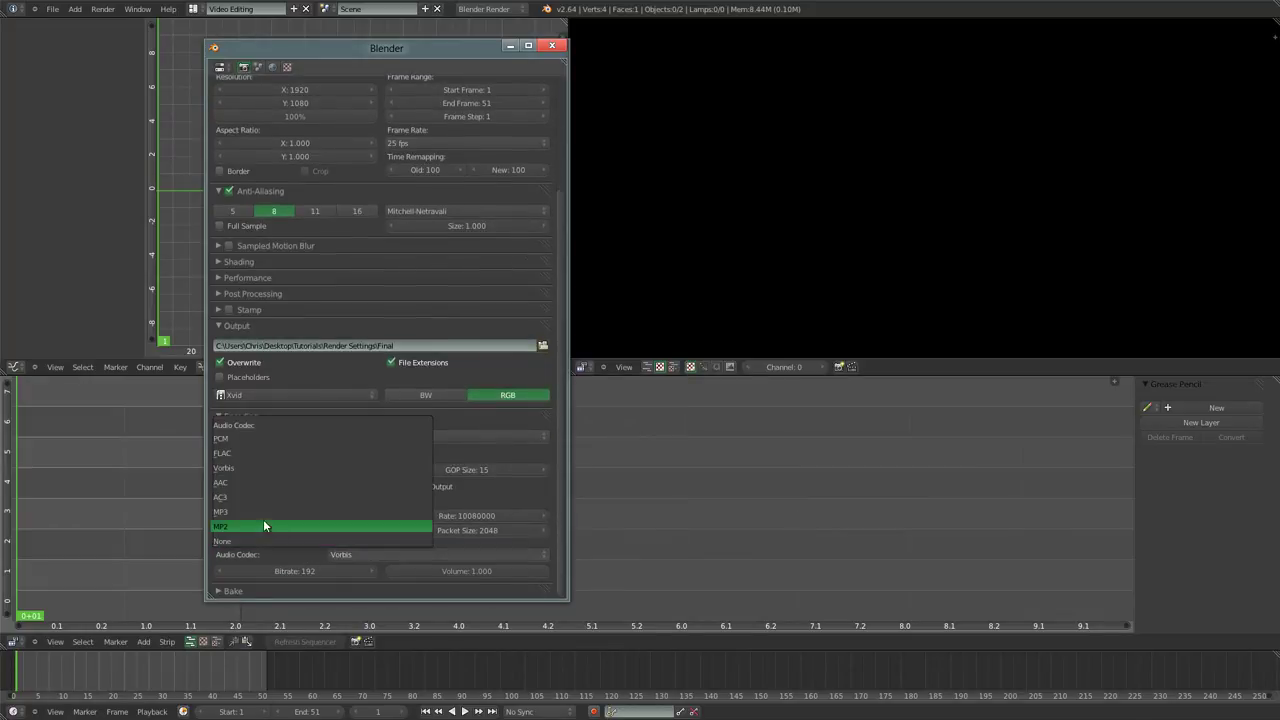
left_click(258, 510)
left_click(333, 551)
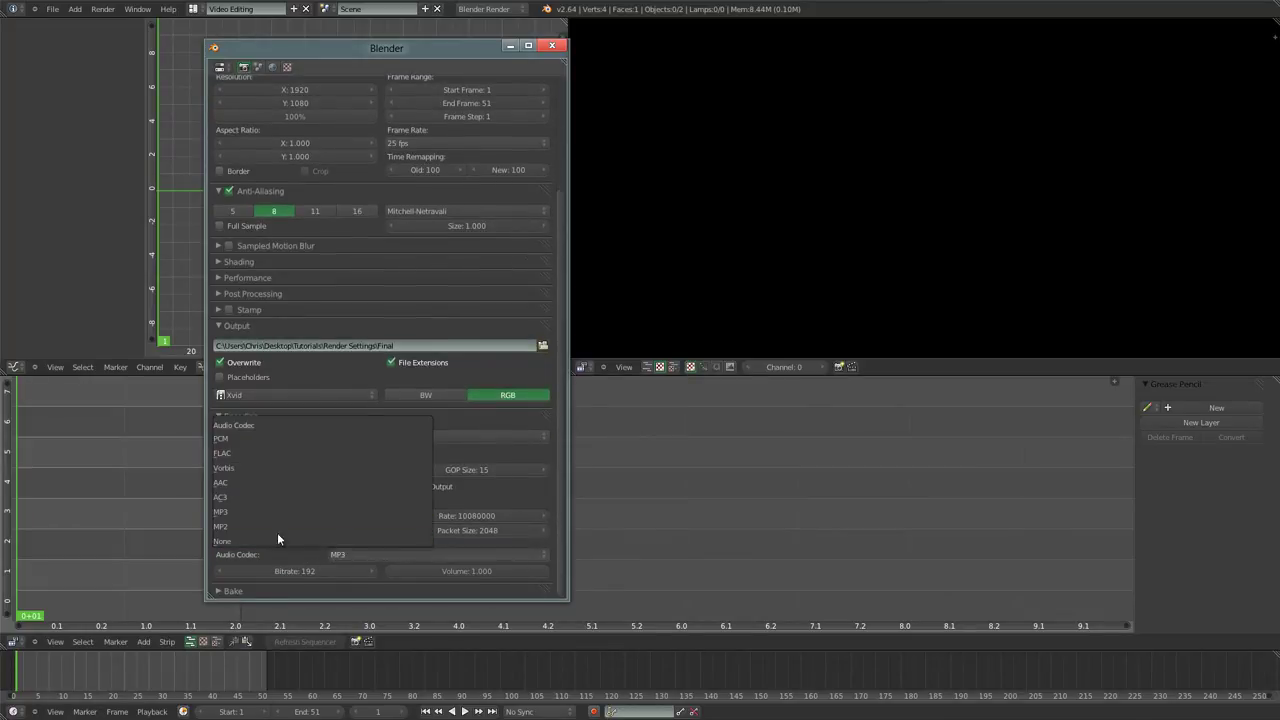
left_click(250, 468)
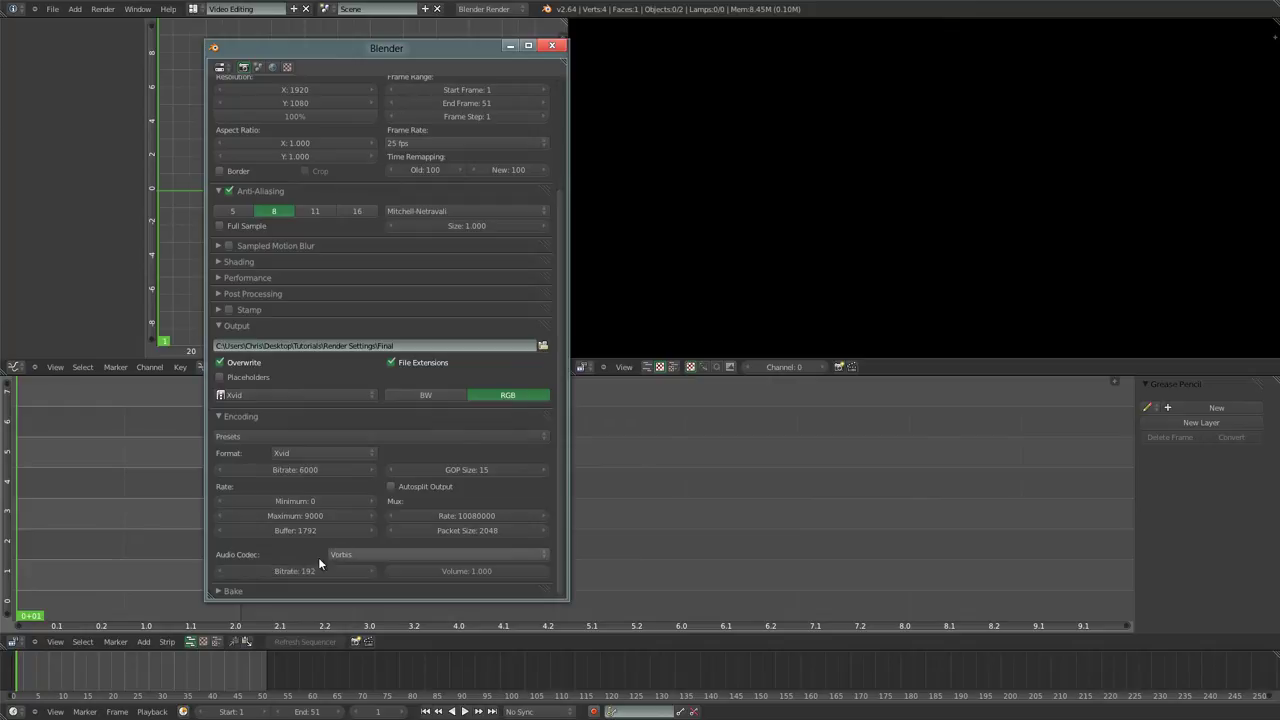
left_click(352, 553)
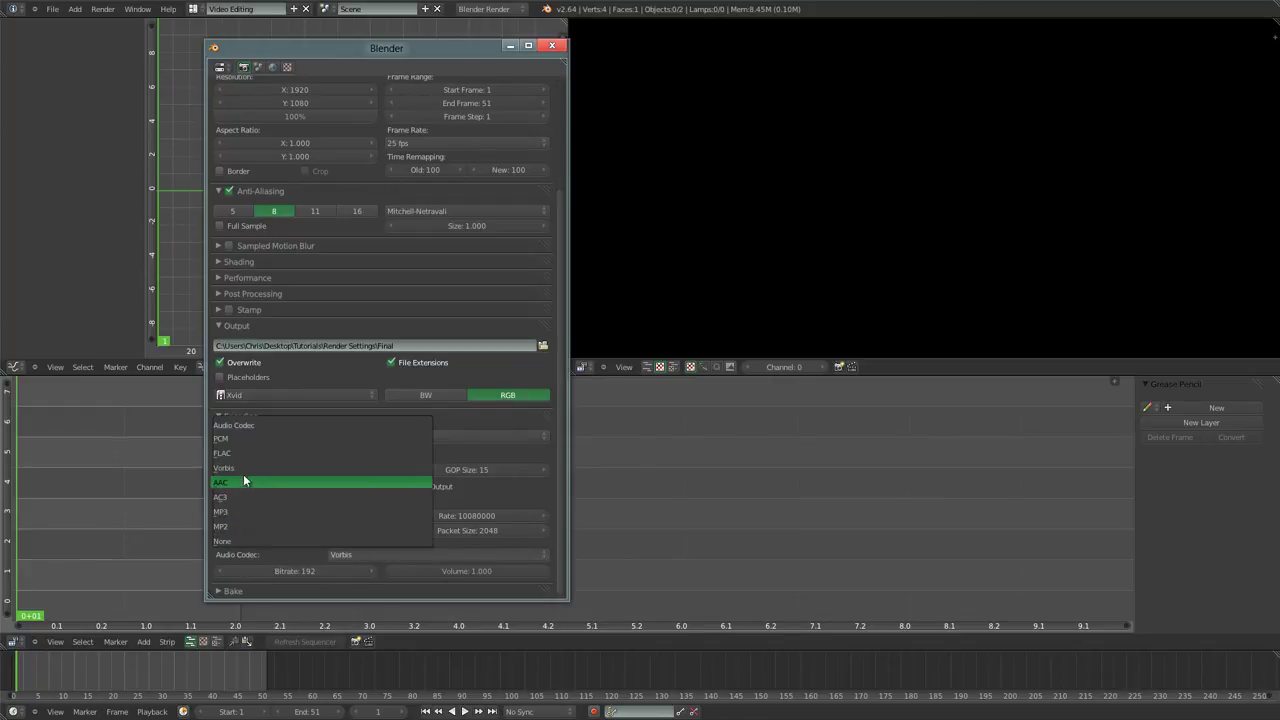
left_click(417, 550)
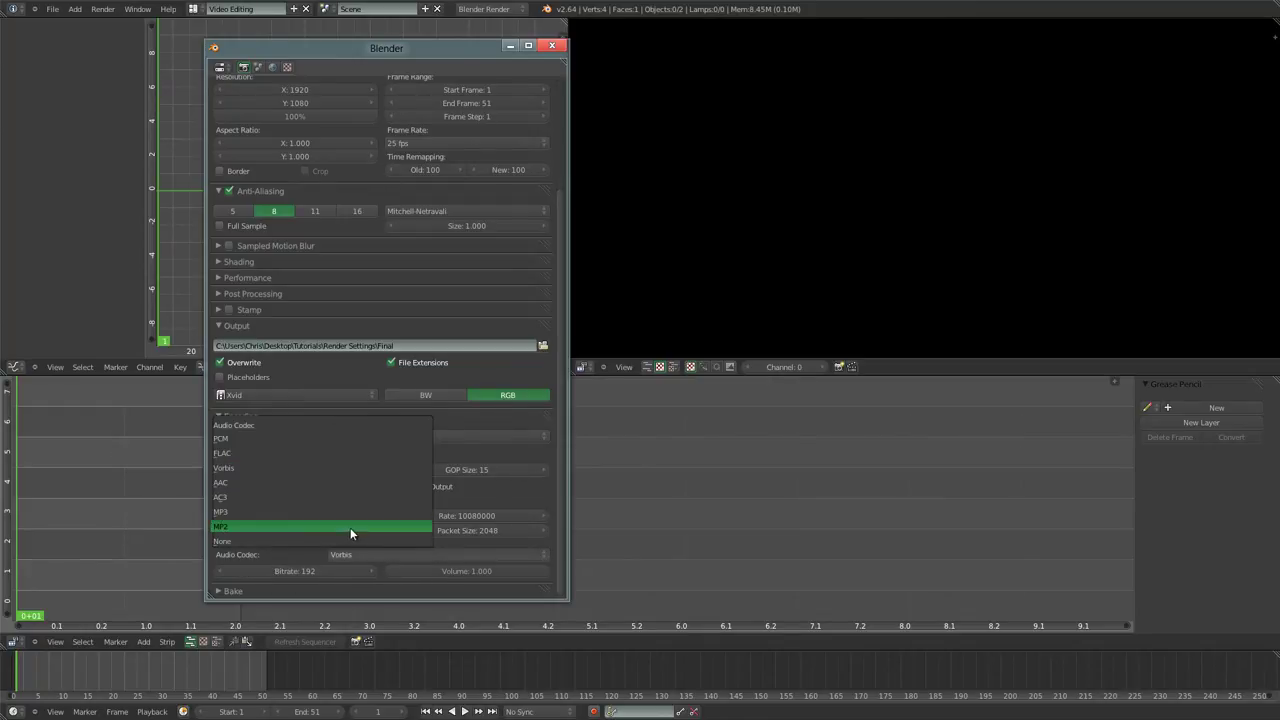
left_click(441, 554)
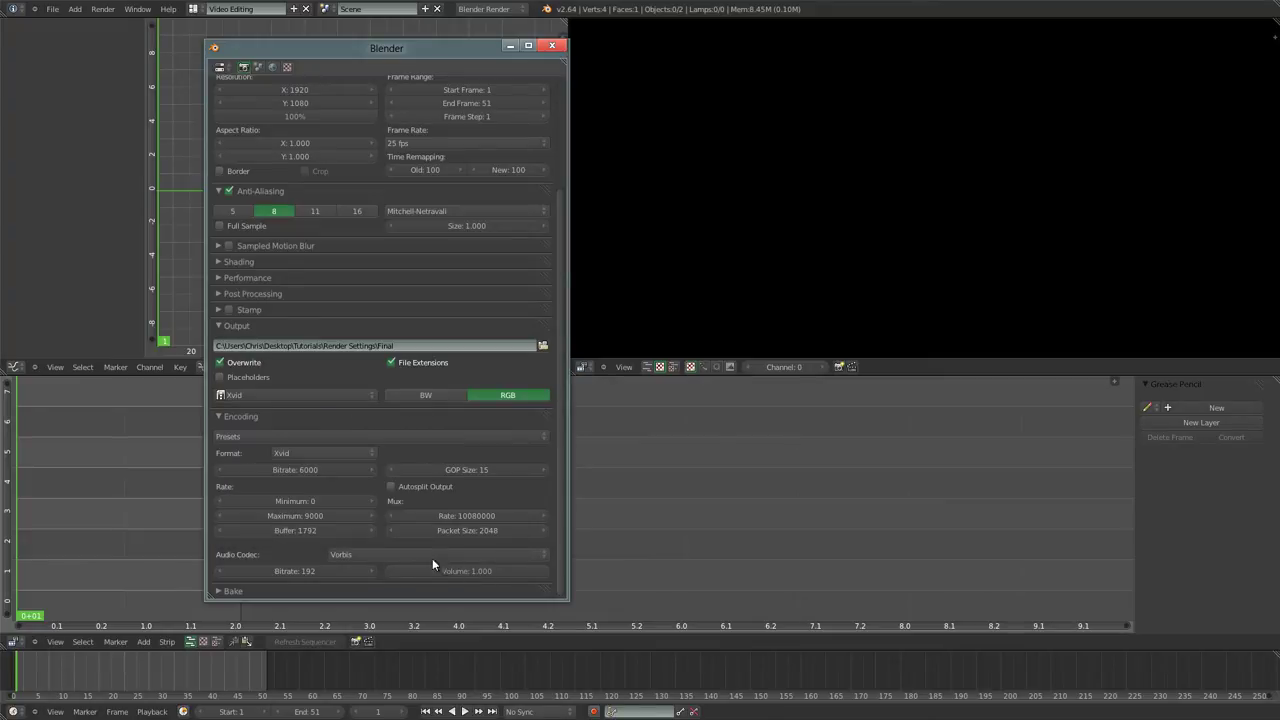
left_click(379, 556)
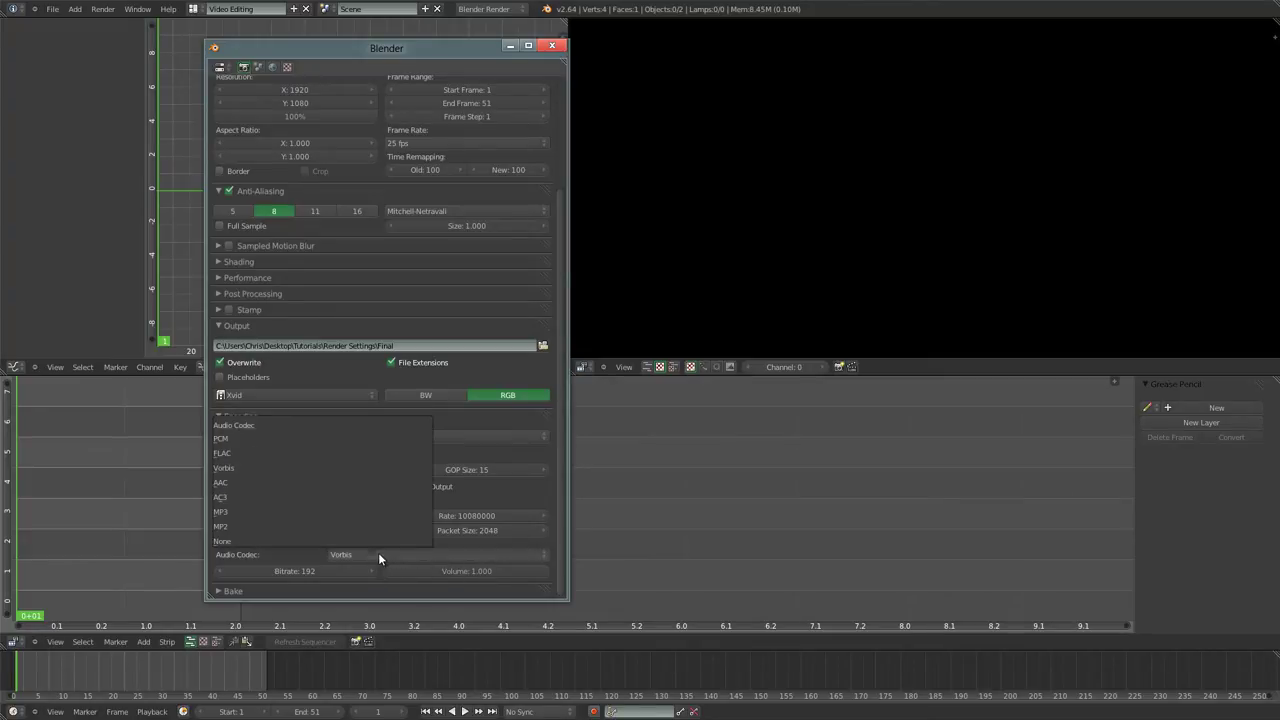
left_click(242, 512)
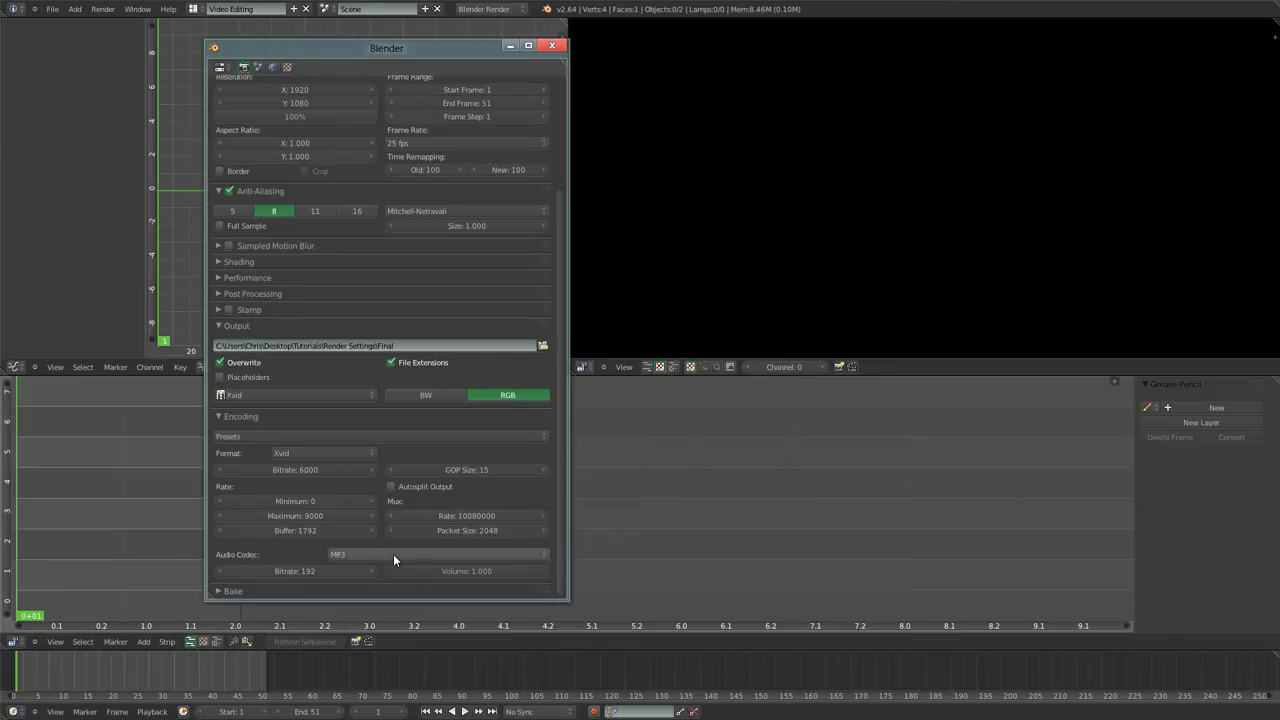
- Review the audio codec choices, leaving MP3 selected
left_click(367, 555)
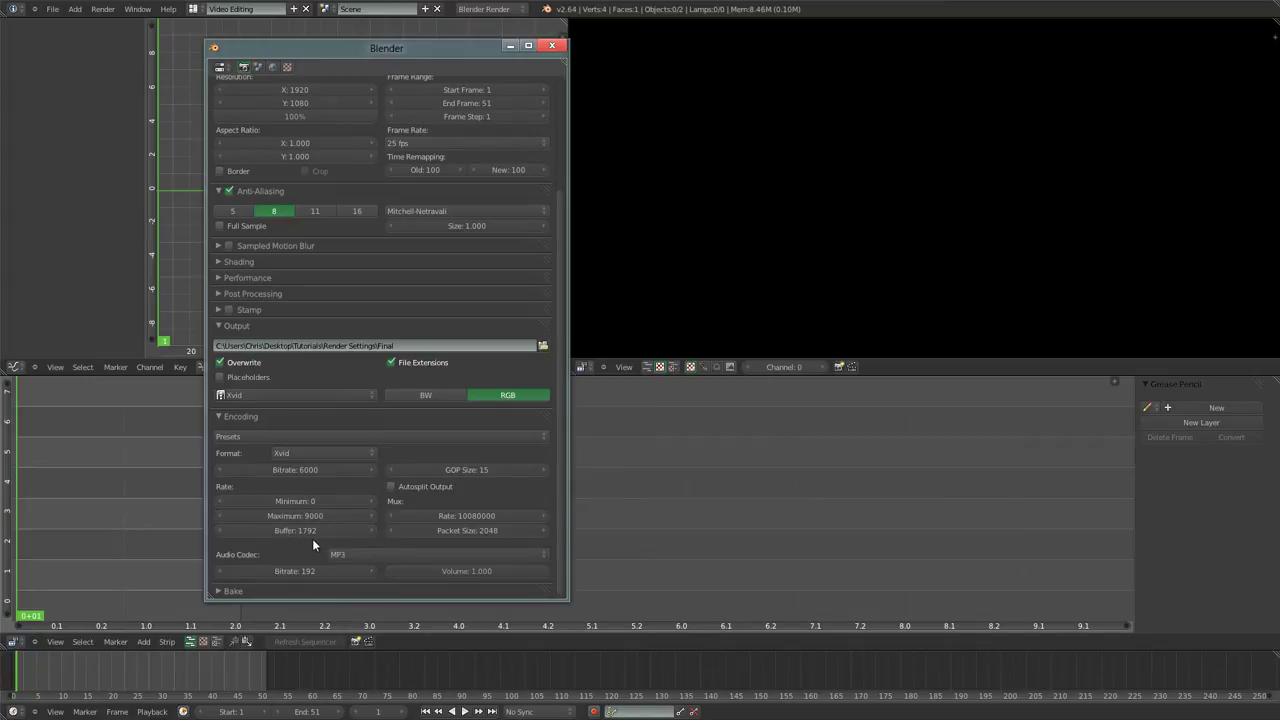
scroll(304, 531, "up", 4)
scroll(304, 531, "down", 4)
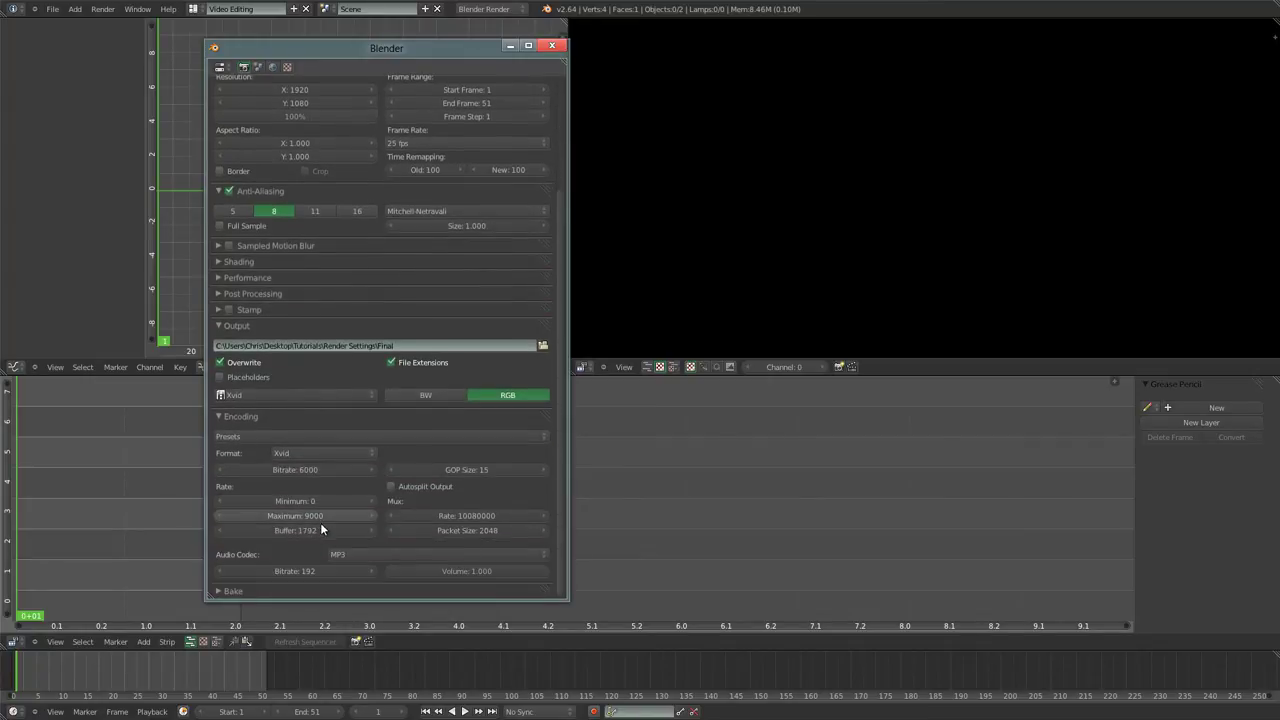
left_click(343, 556)
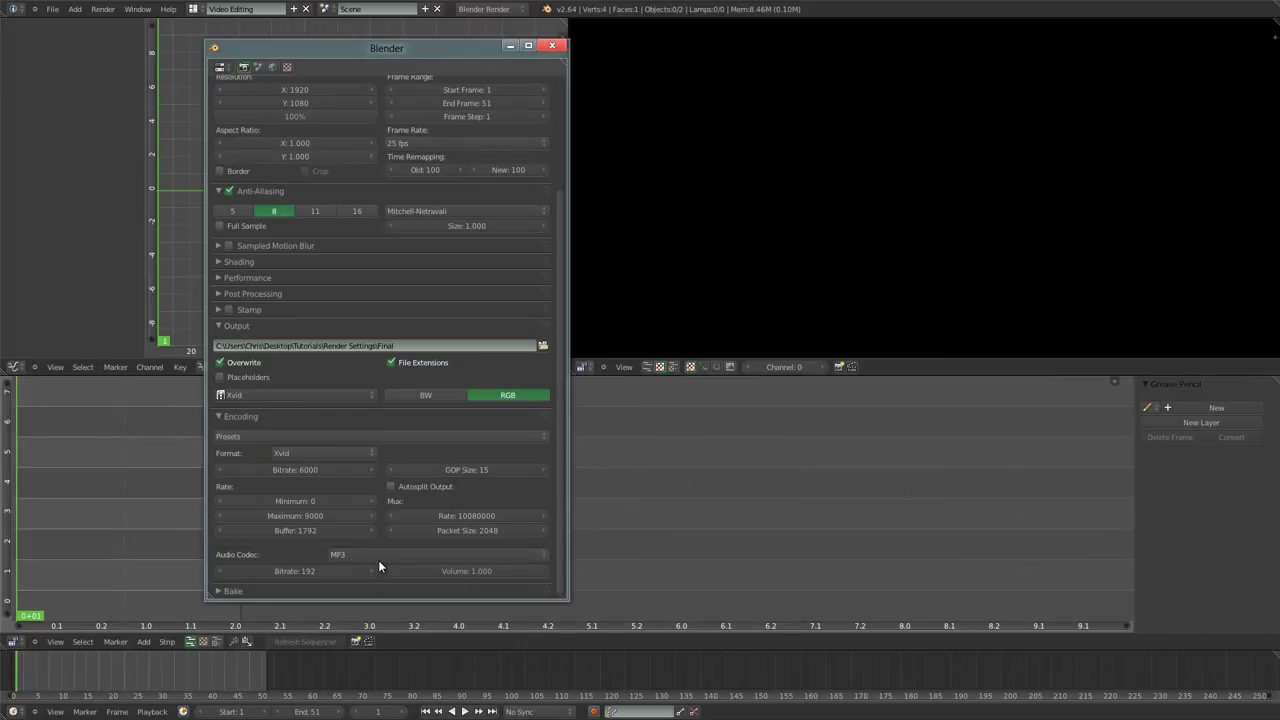
scroll(331, 514, "up", 3)
scroll(331, 514, "down", 3)
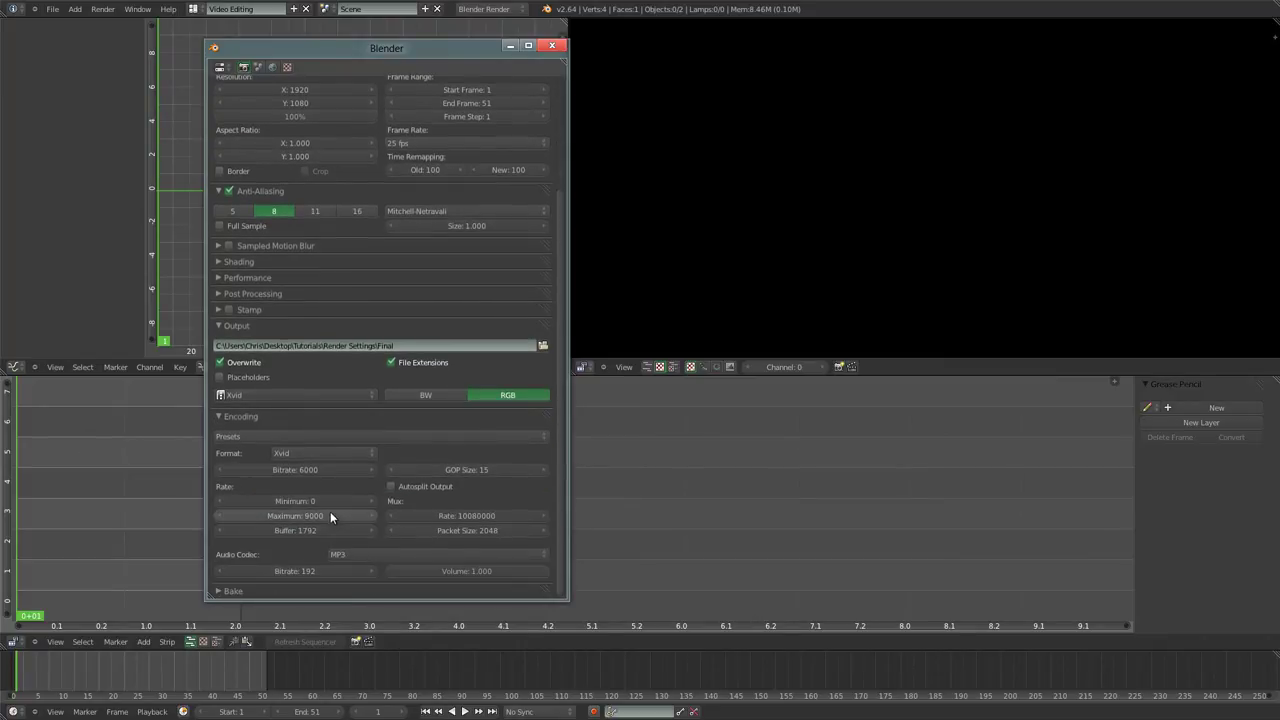
left_click(368, 556)
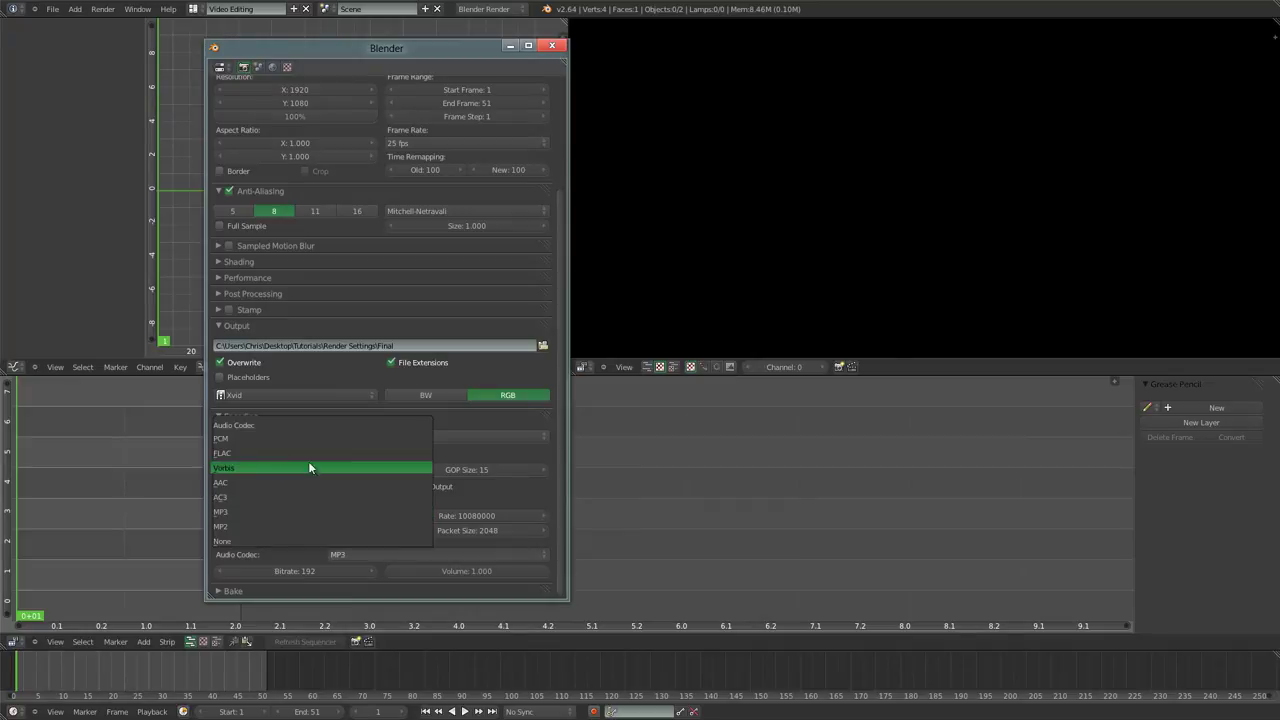
scroll(428, 537, "up", 3)
scroll(428, 537, "down", 3)
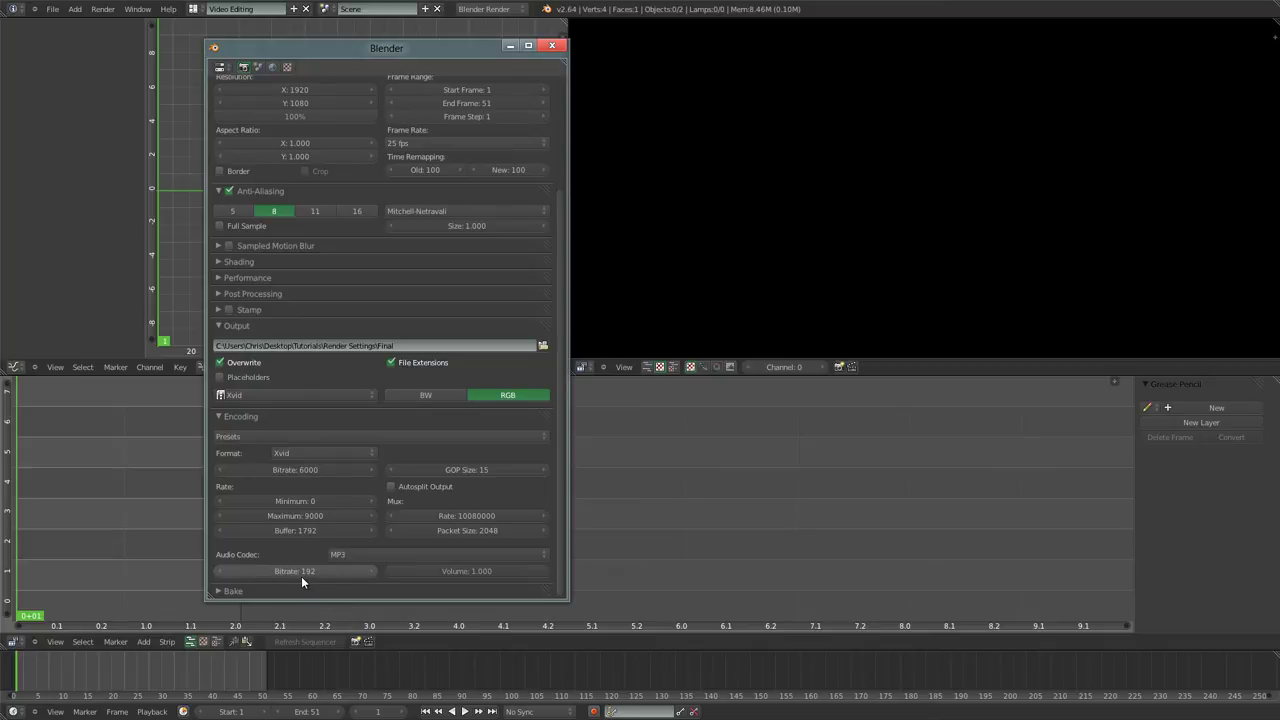
scroll(338, 551, "up", 2)
scroll(338, 551, "down", 2)
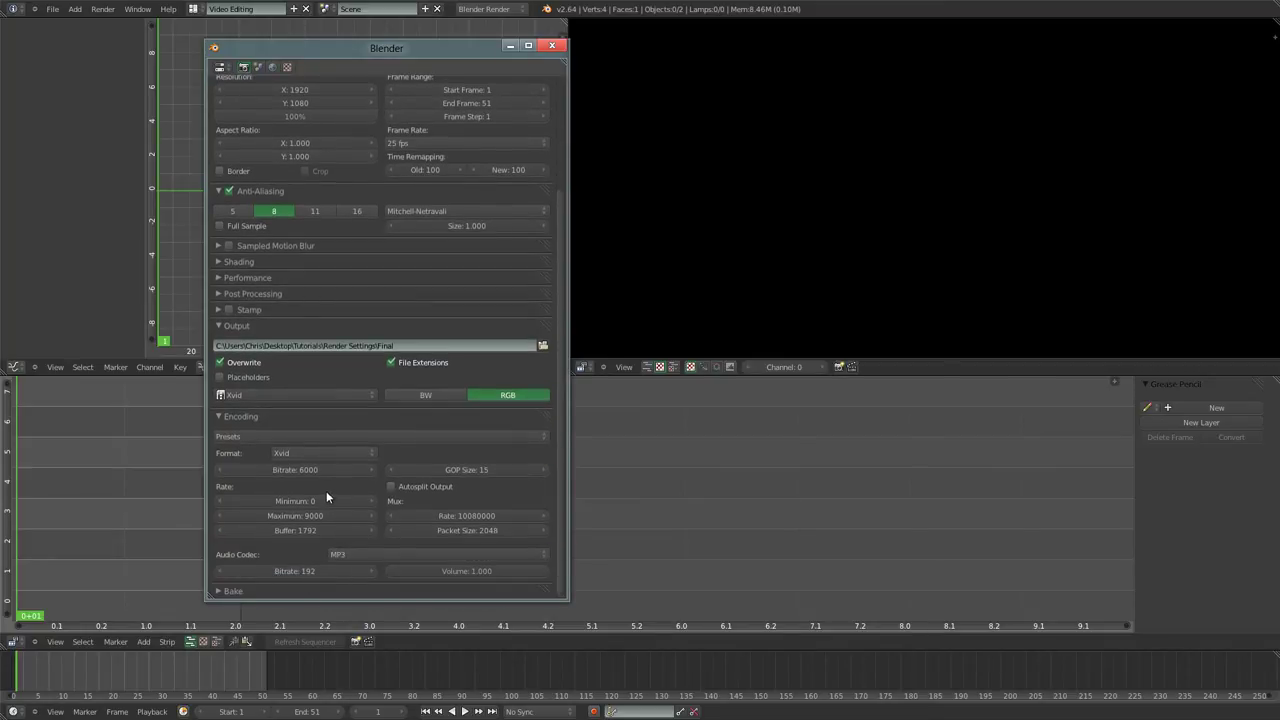
- Keep the MP3 audio bitrate at 192 and move the settings window toward the centre
left_click(293, 570)
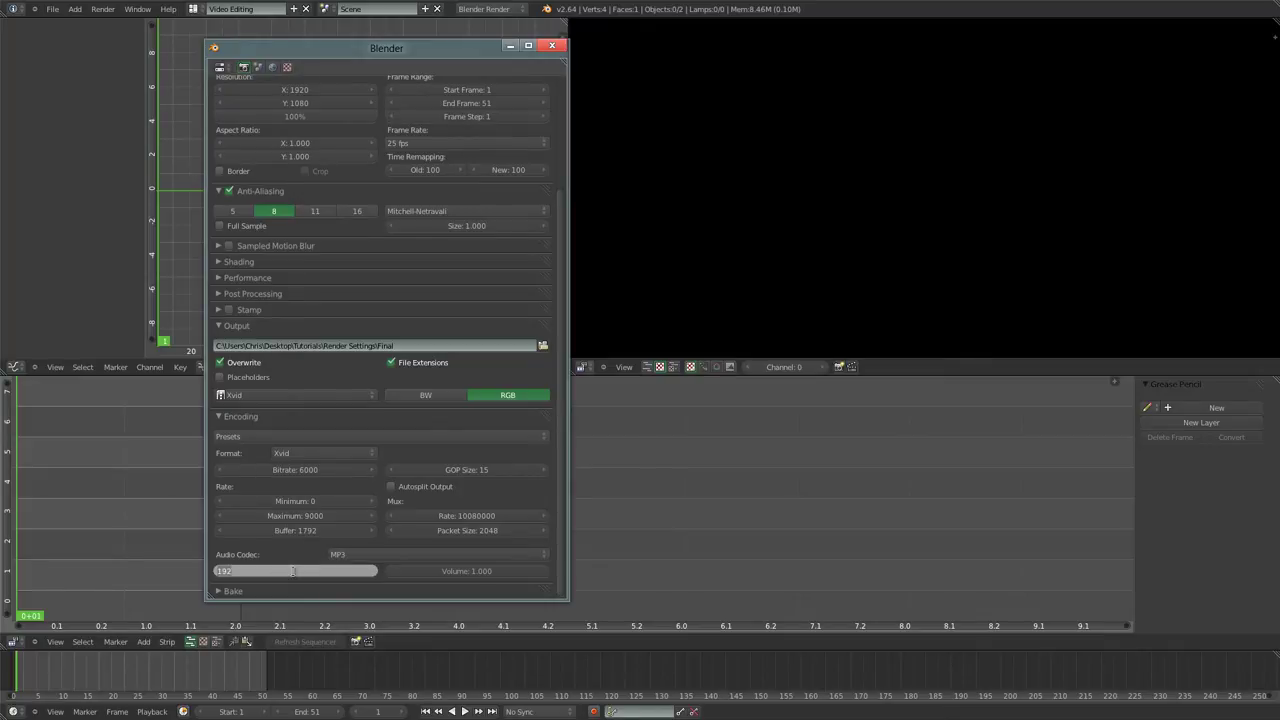
type("320")
key("Return")
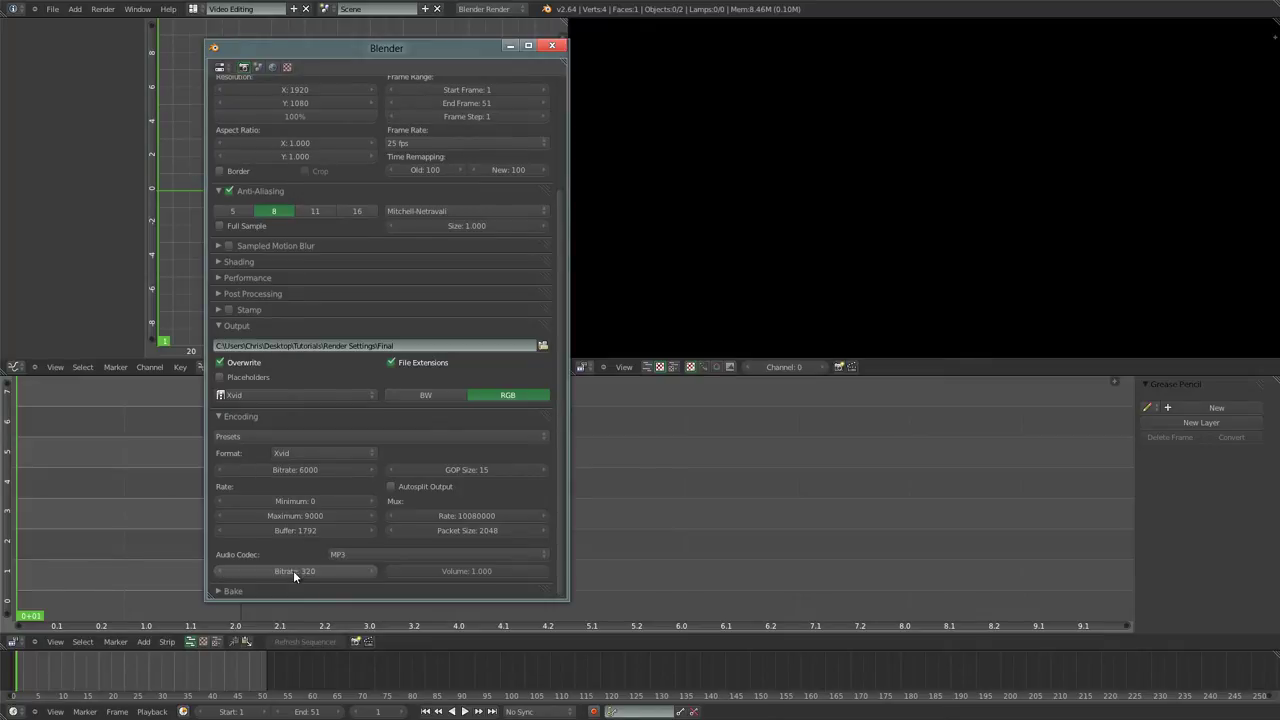
left_click(293, 570)
type("192")
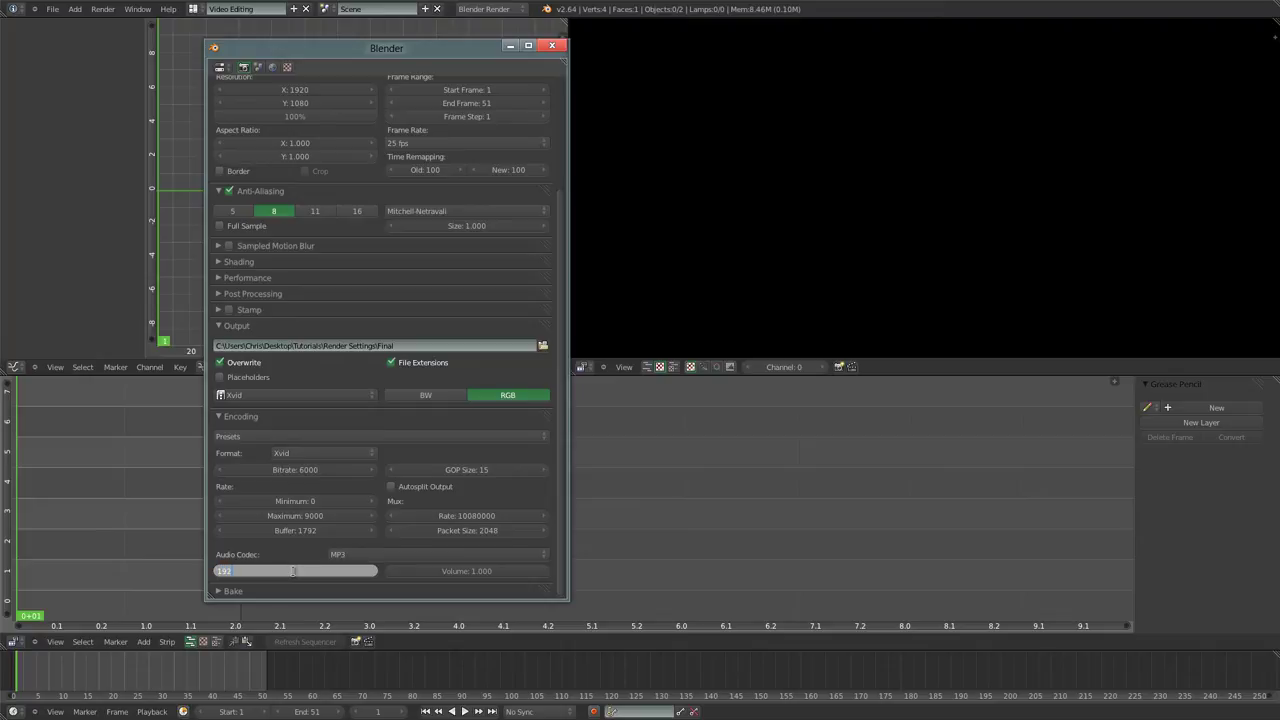
key("Return")
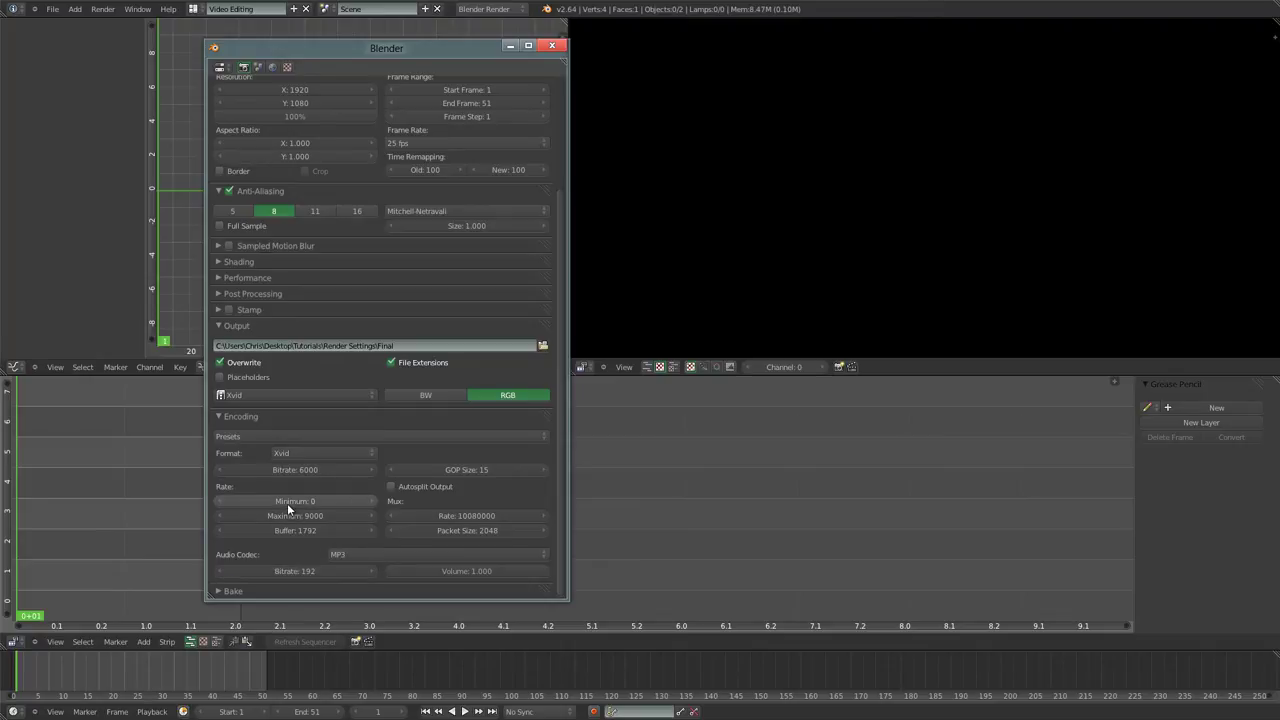
scroll(287, 502, "up", 4)
scroll(287, 502, "down", 4)
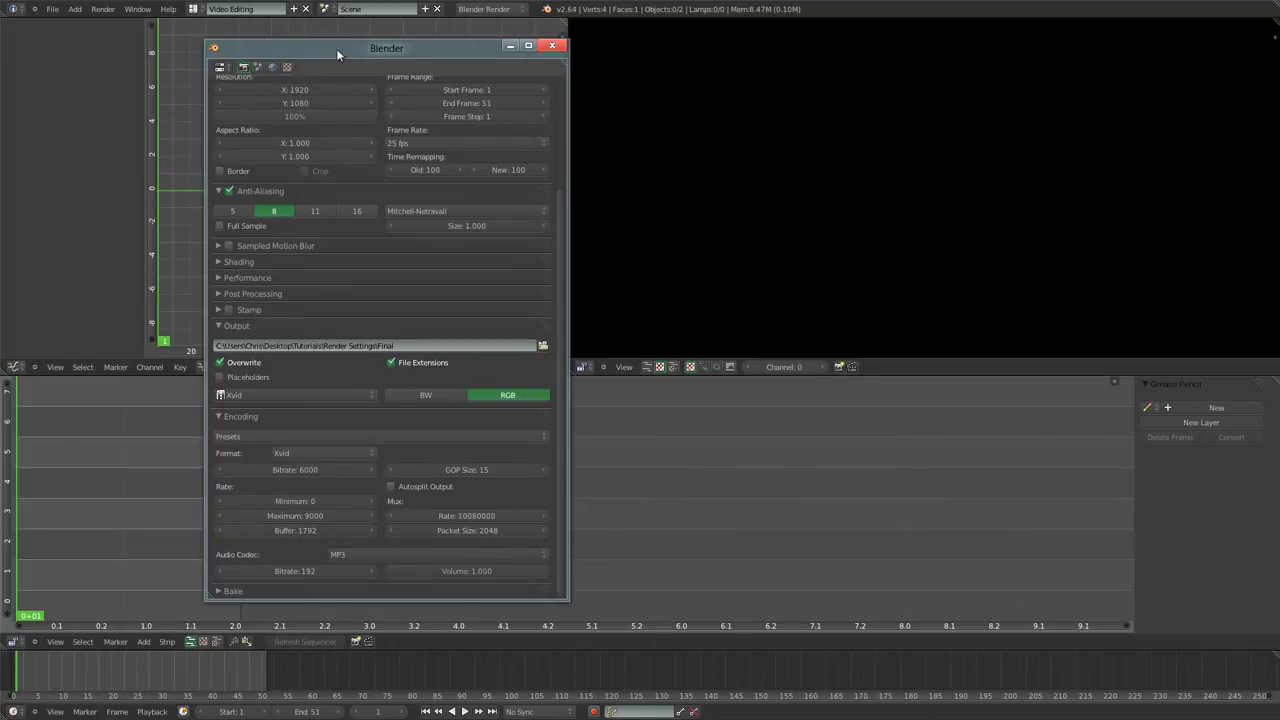
left_click_drag(336, 48, 605, 56)
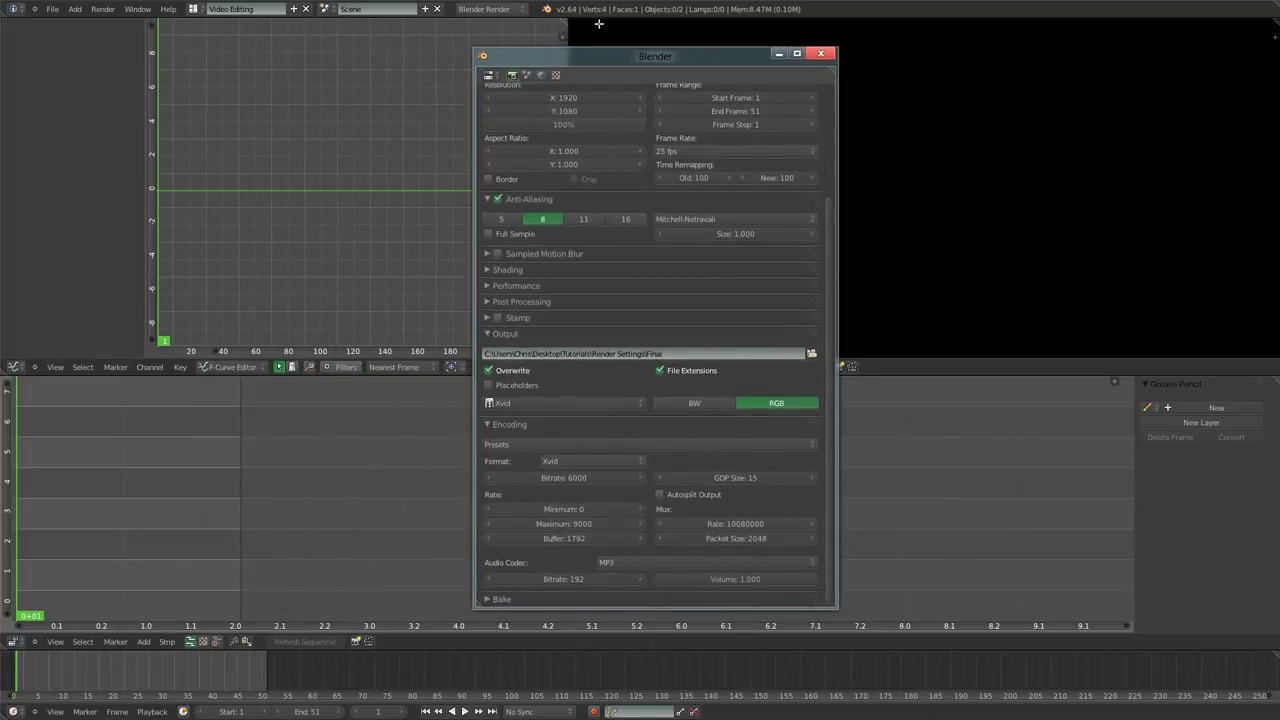
- Add frames 0001–0051.tga from the Render Settings Frames folder as an image strip
left_click(584, 12)
key("shift+a")
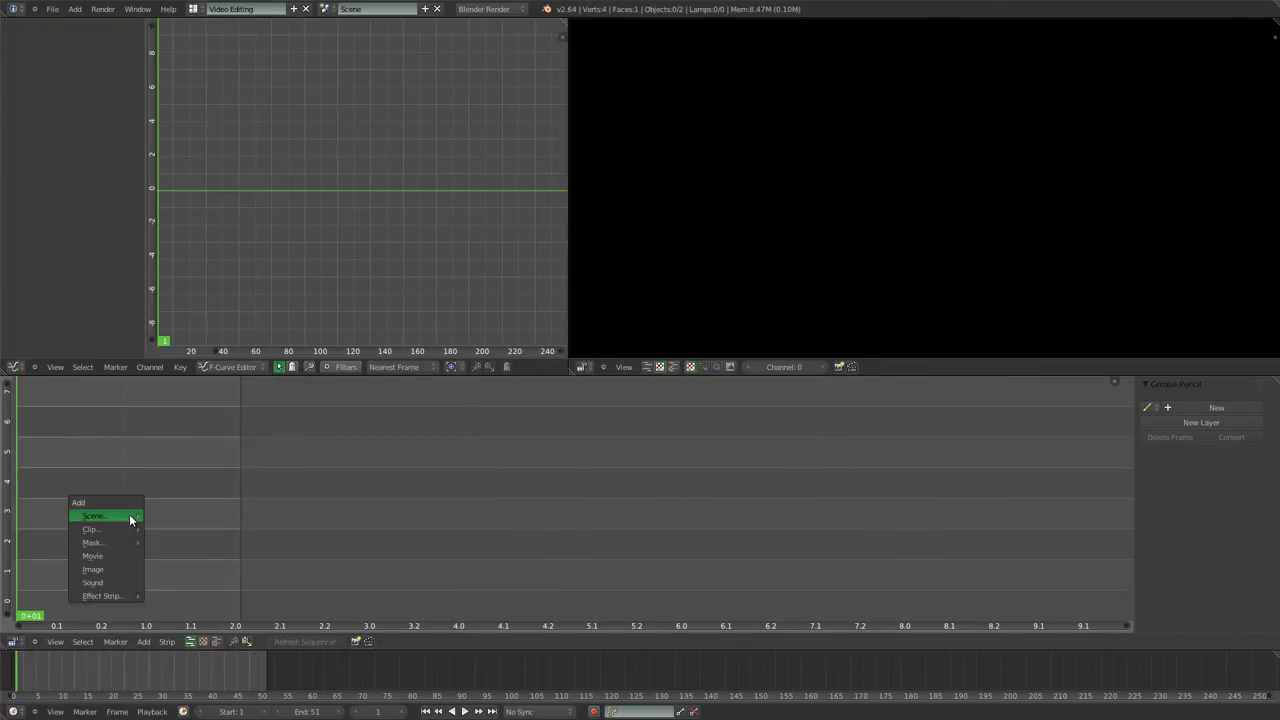
left_click(145, 642)
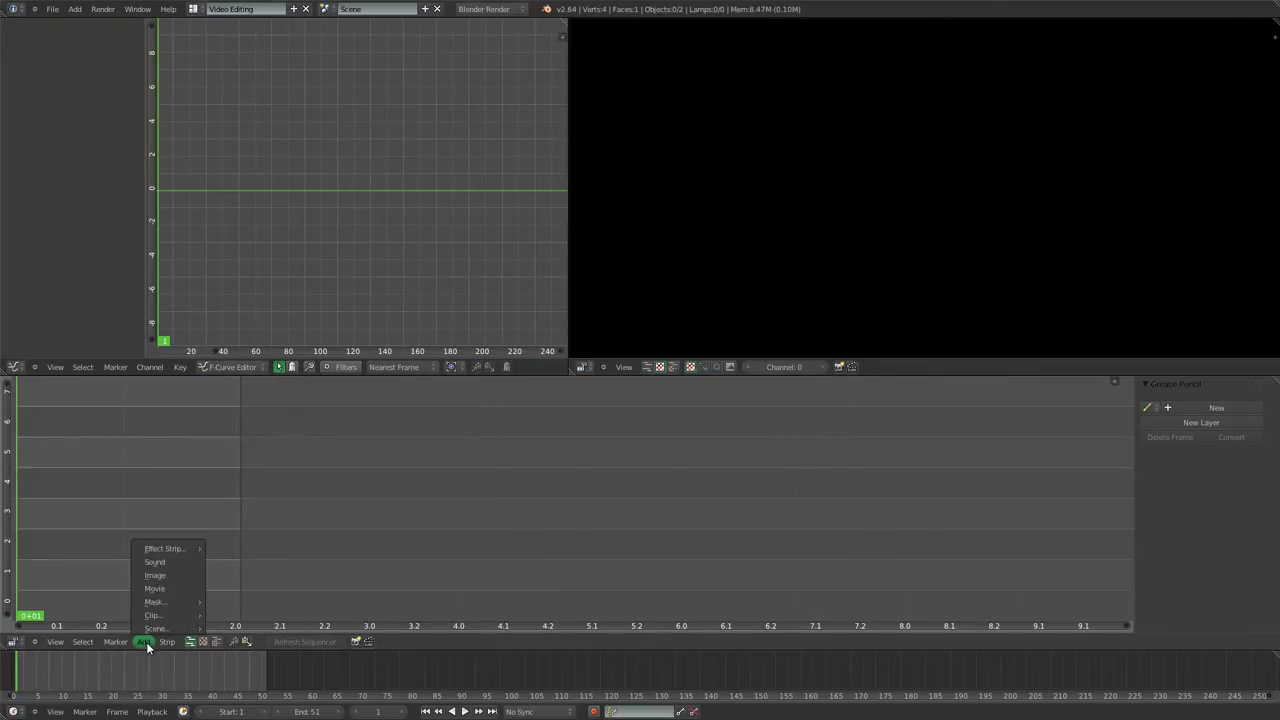
left_click(164, 576)
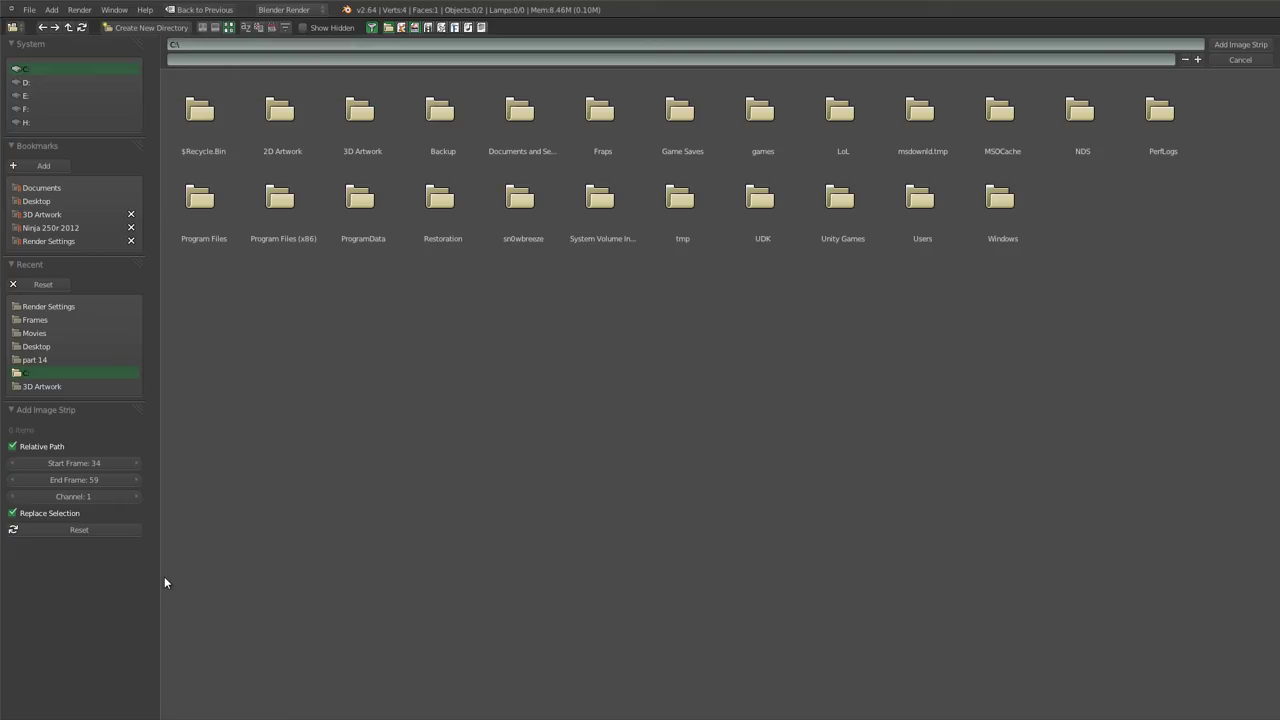
left_click(50, 241)
left_click(307, 108)
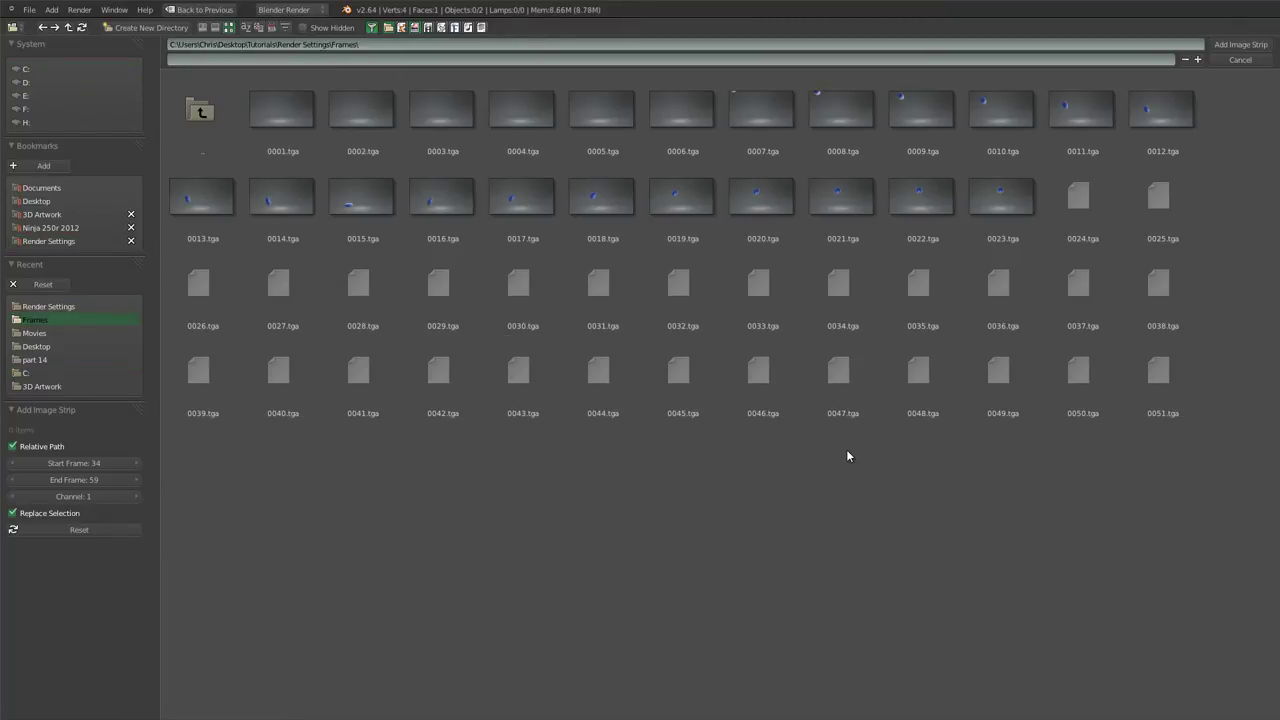
key("a")
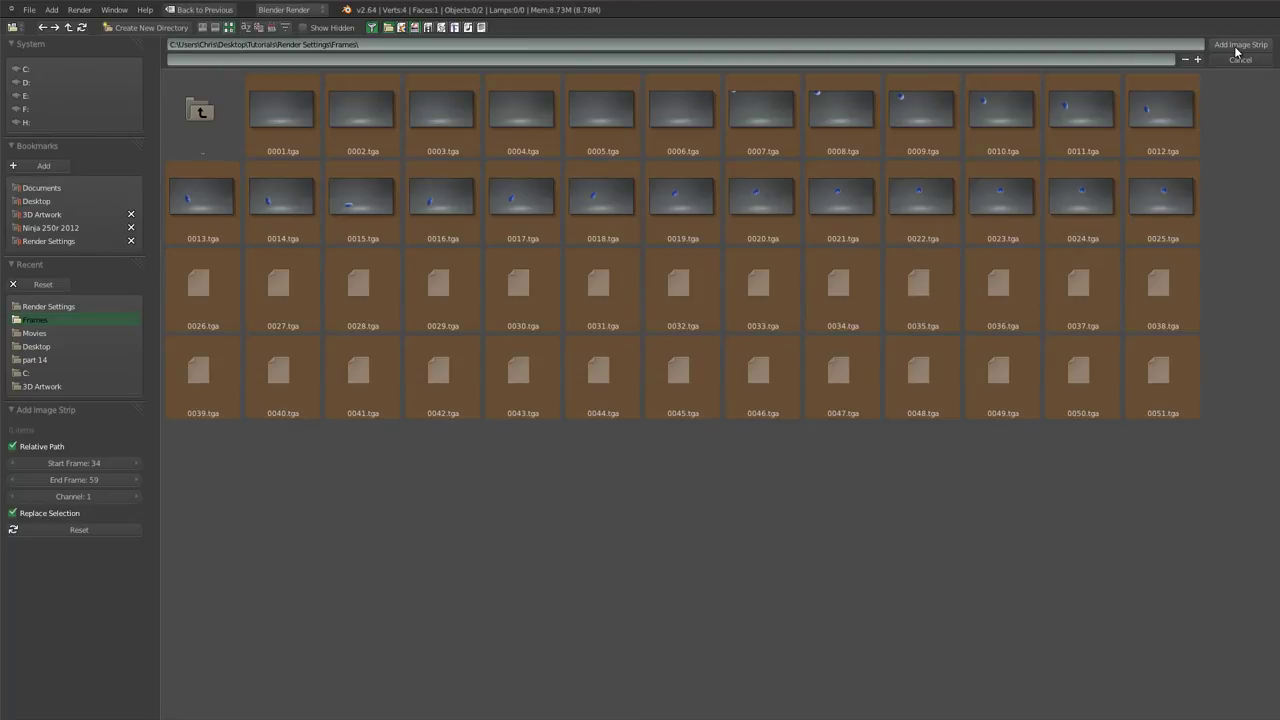
left_click(1236, 46)
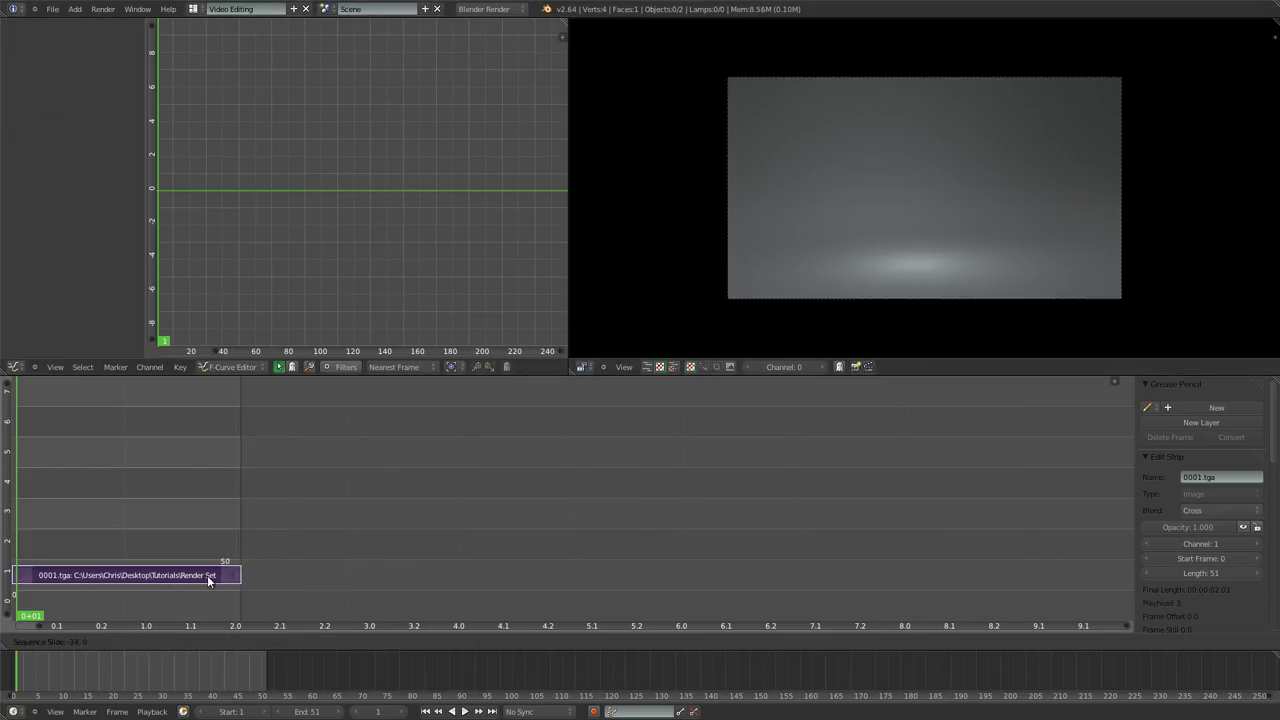
- Slide the 0001.tga image strip so it starts at frame 1
left_click(216, 591)
key("g")
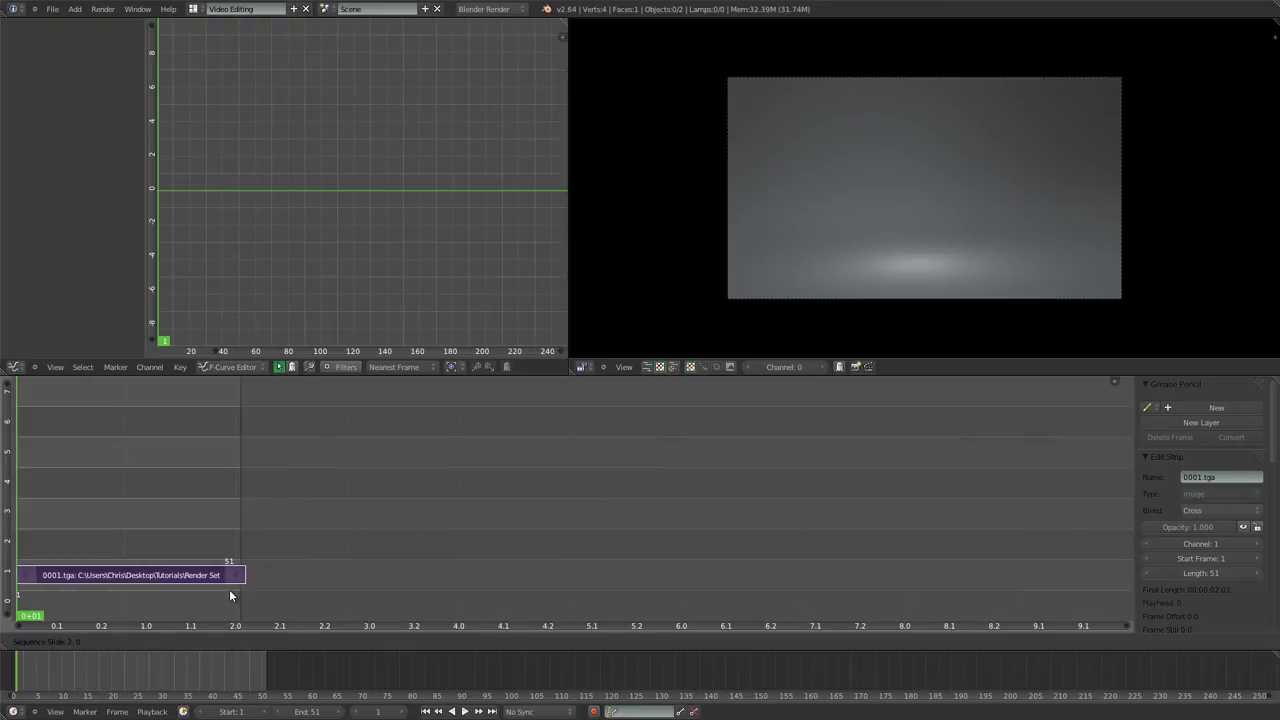
left_click(228, 596)
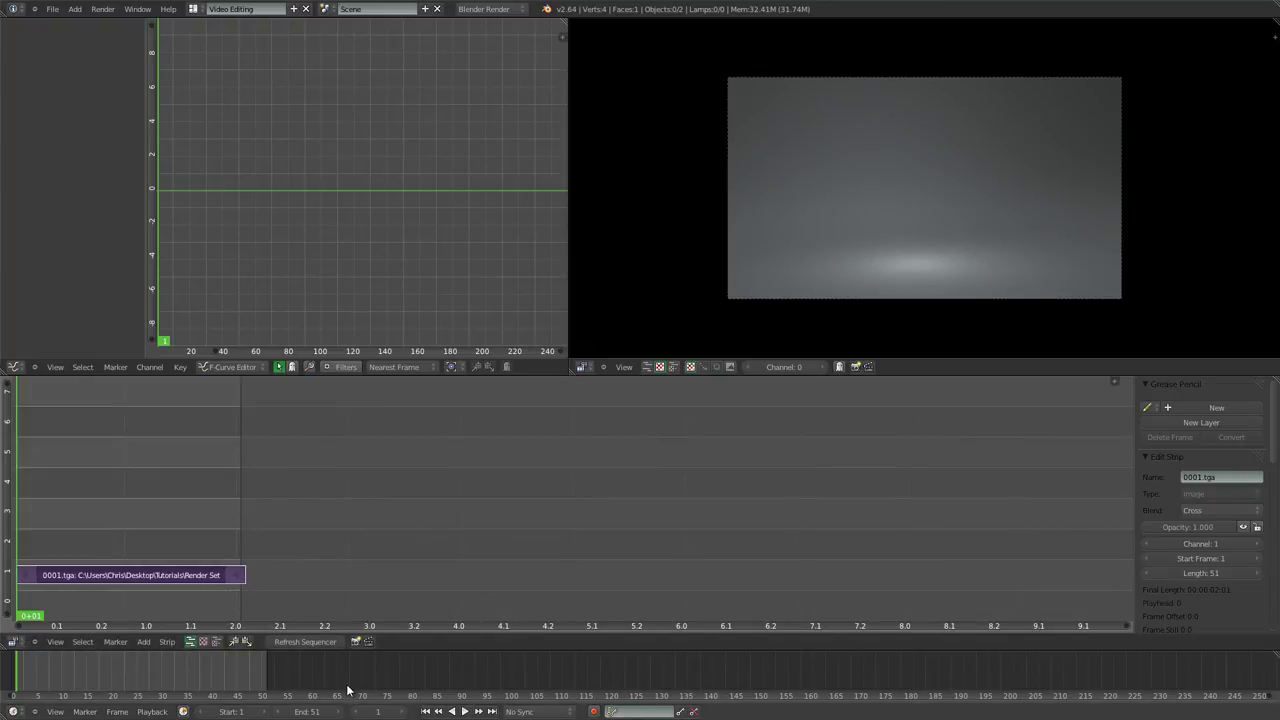
scroll(353, 548, "left", 5, "ctrl")
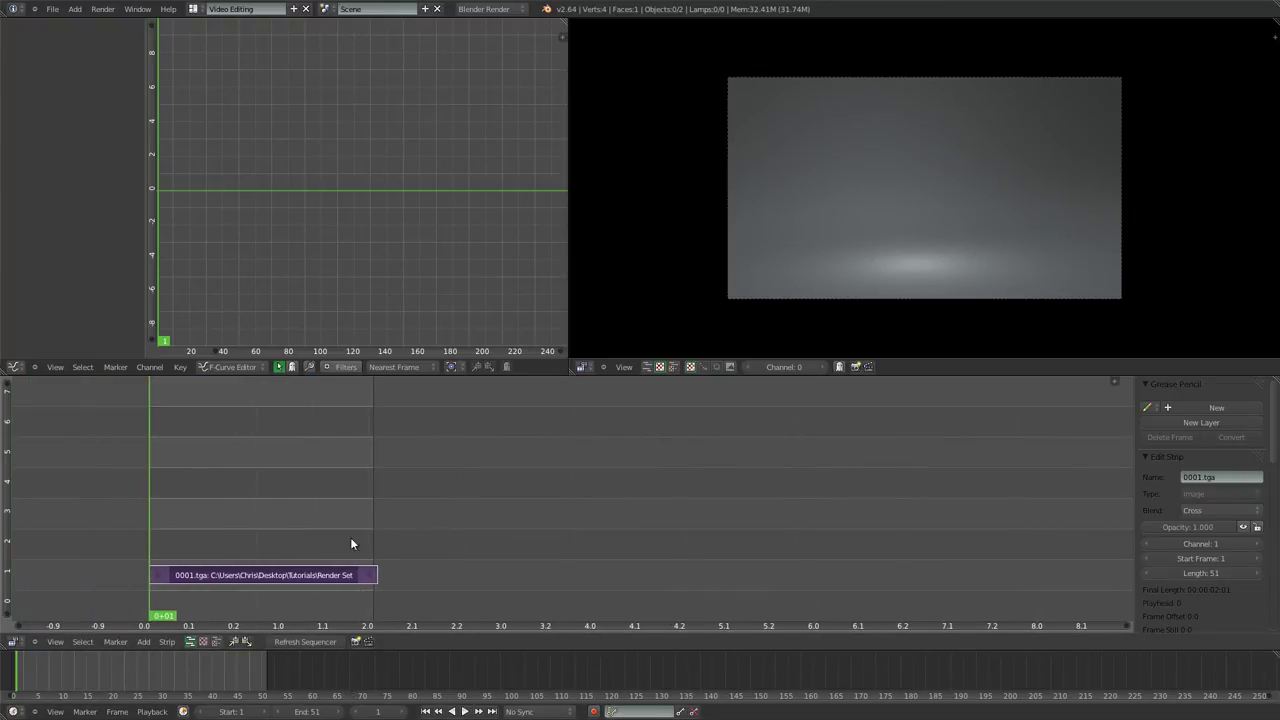
- Preview the sequence playback, then return to the Xvid render settings window
key("alt+a")
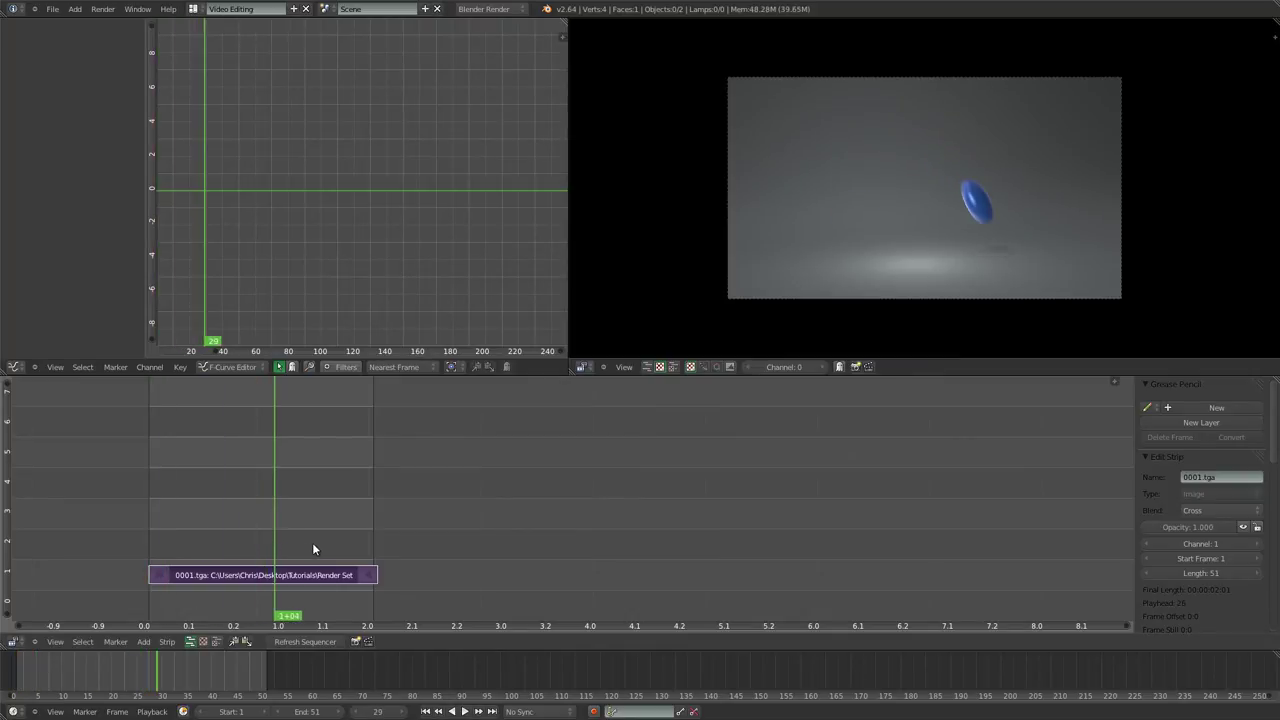
key("Escape")
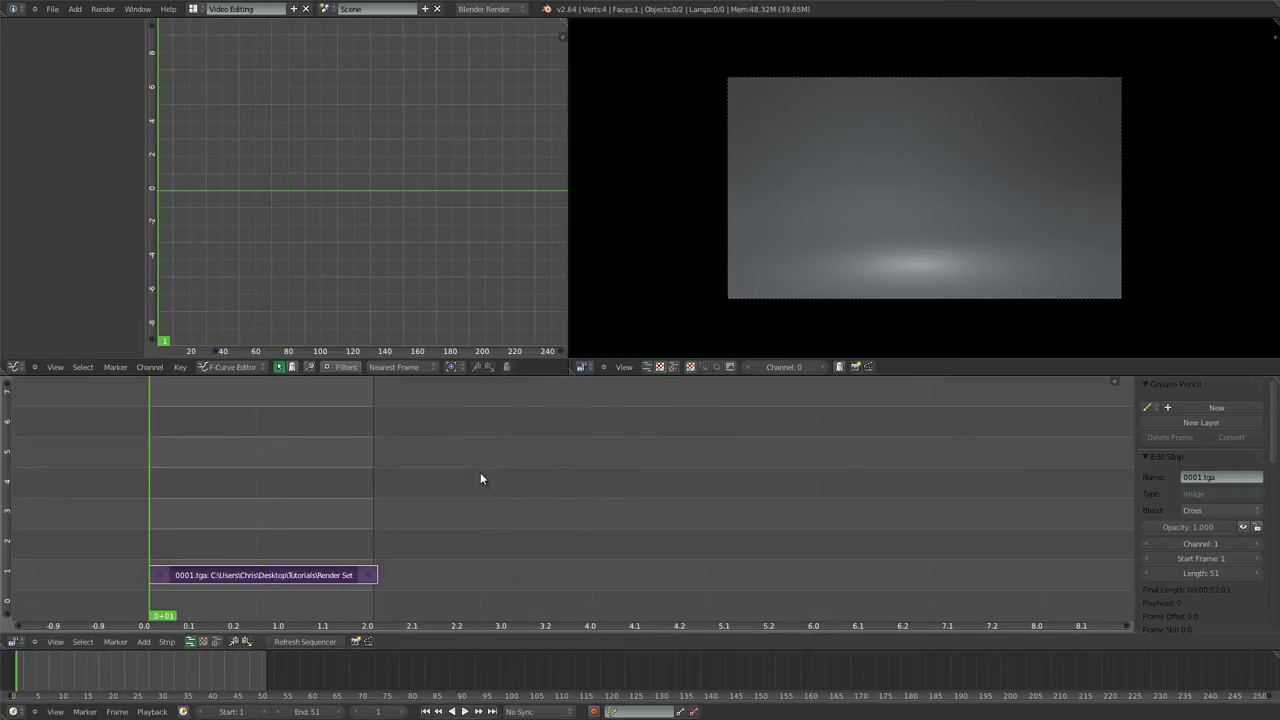
key("alt+Tab")
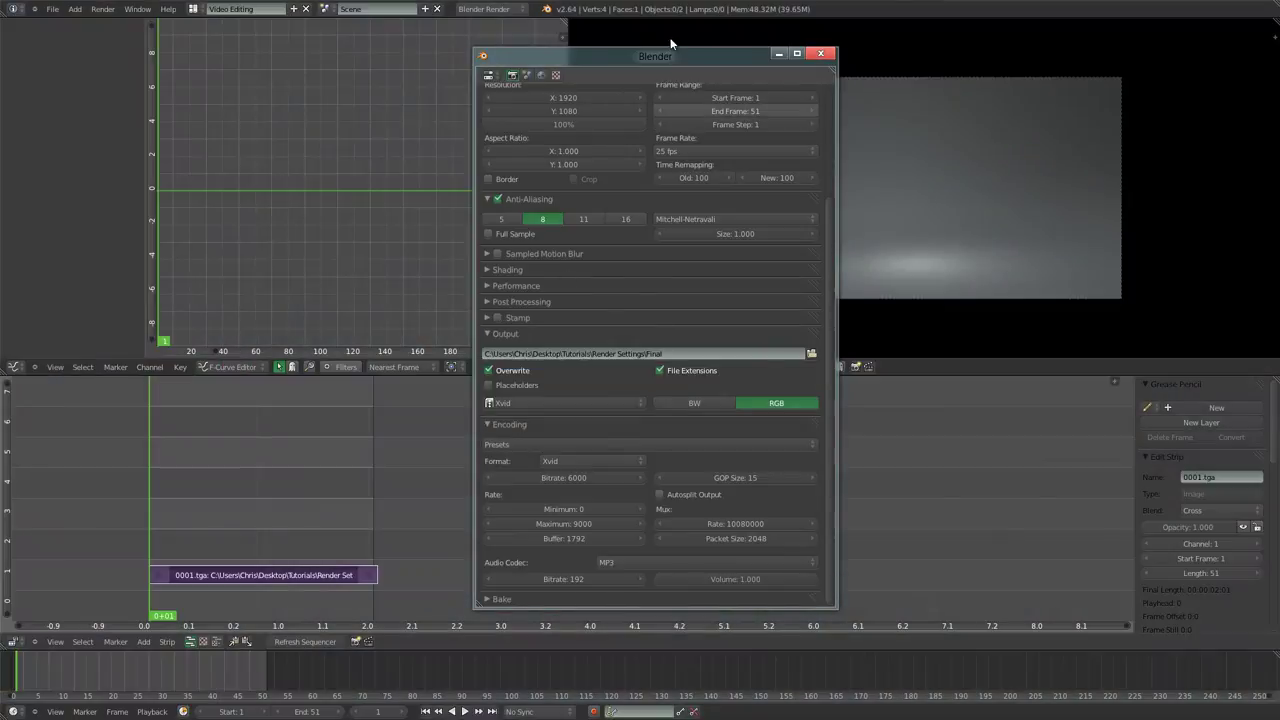
left_click_drag(670, 43, 643, 36)
scroll(615, 247, "up", 5)
scroll(580, 325, "down", 3)
scroll(580, 325, "down", 1)
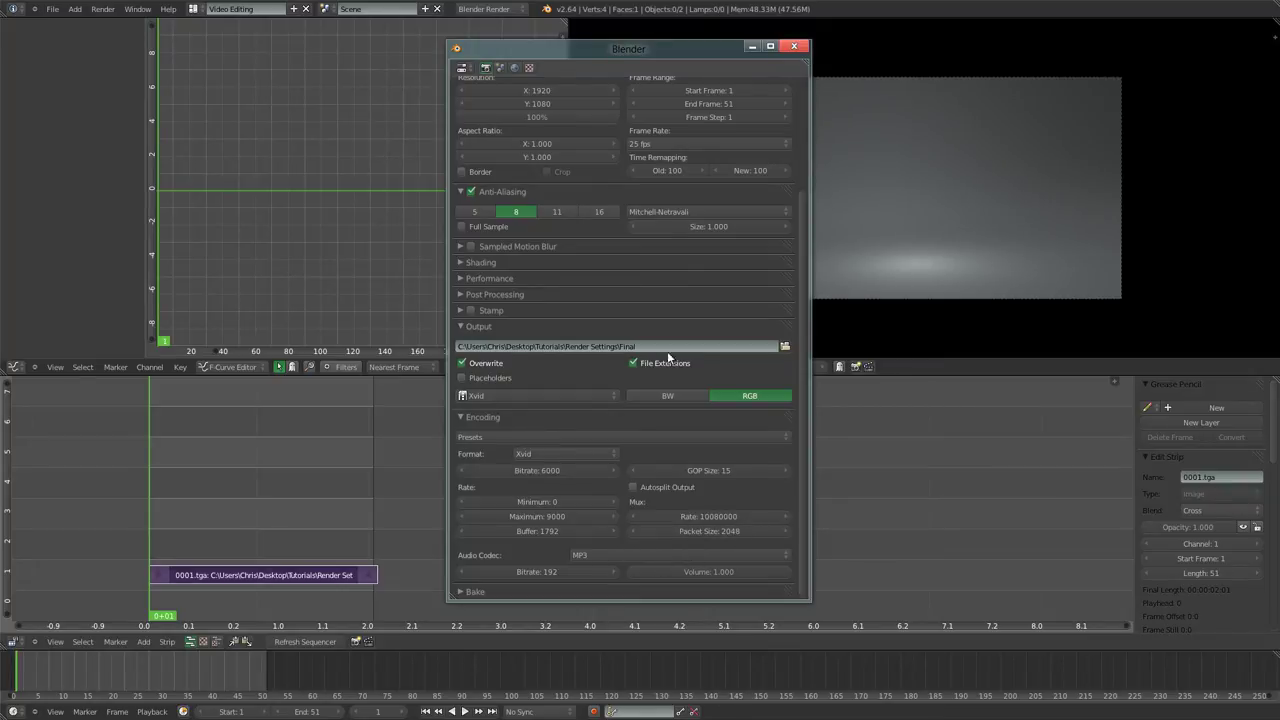
scroll(570, 490, "up", 5)
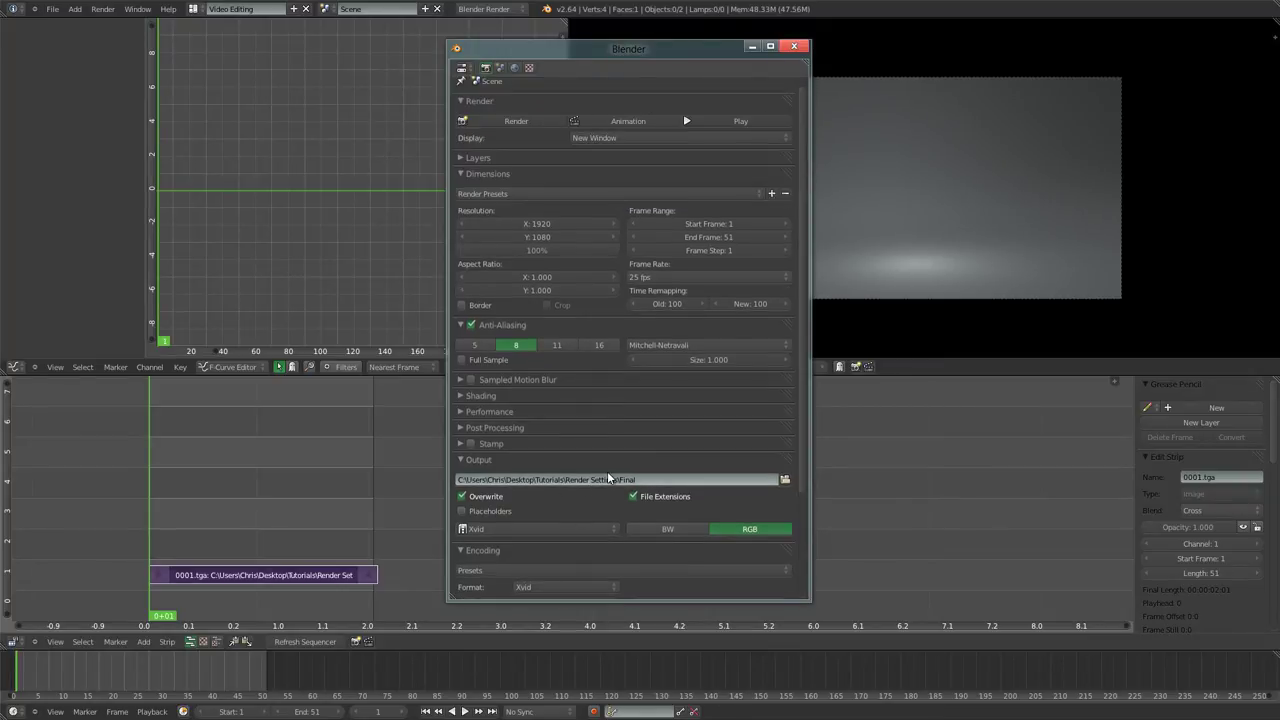
scroll(545, 450, "up", 1)
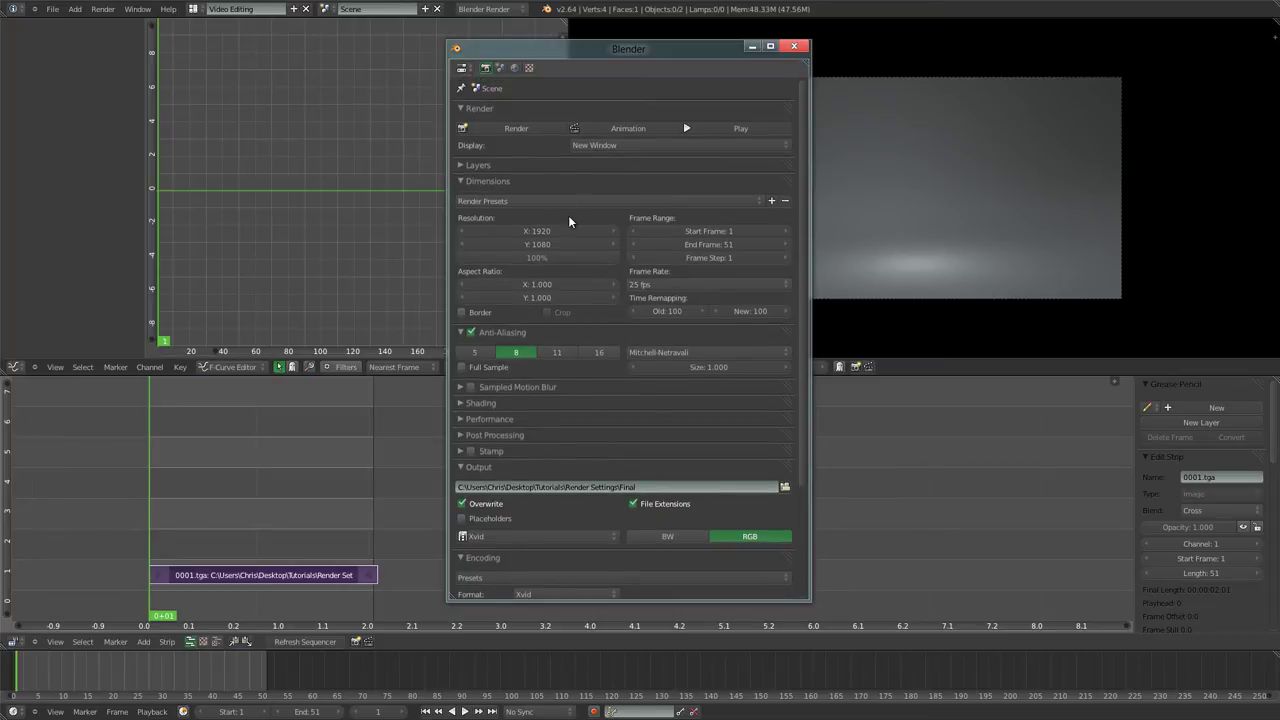
left_click(783, 487)
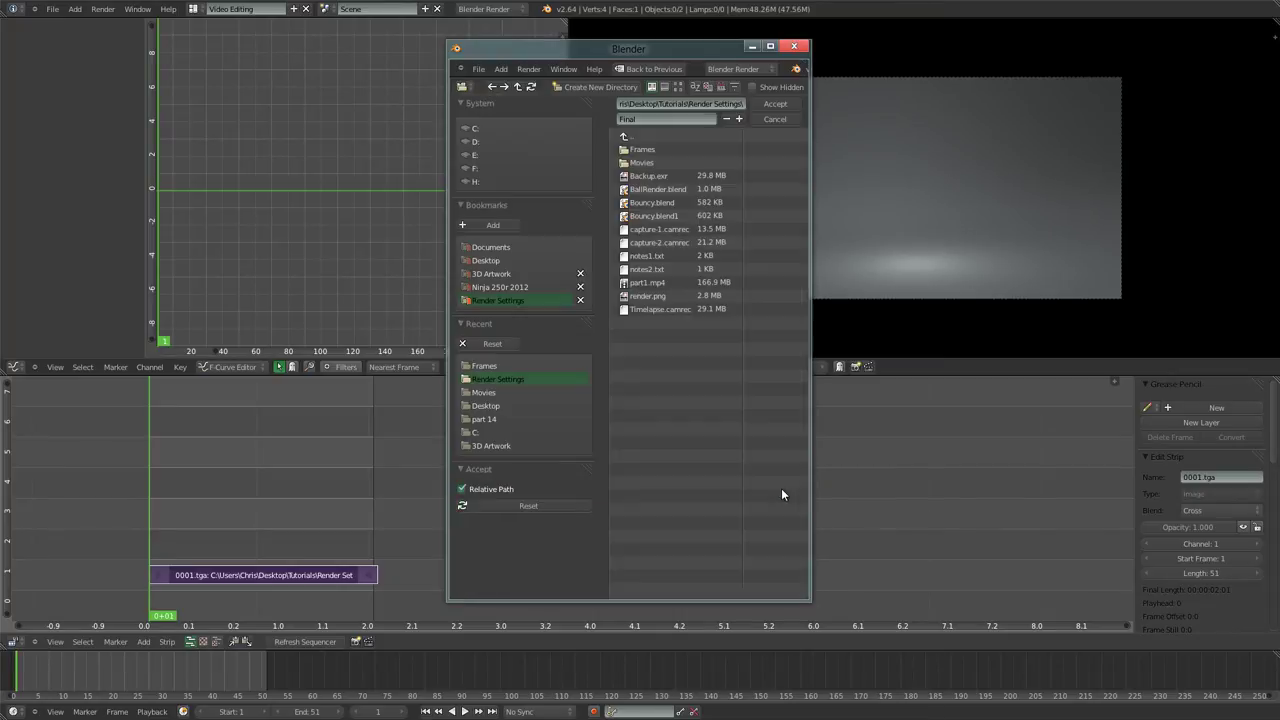
left_click(629, 120)
key("Return")
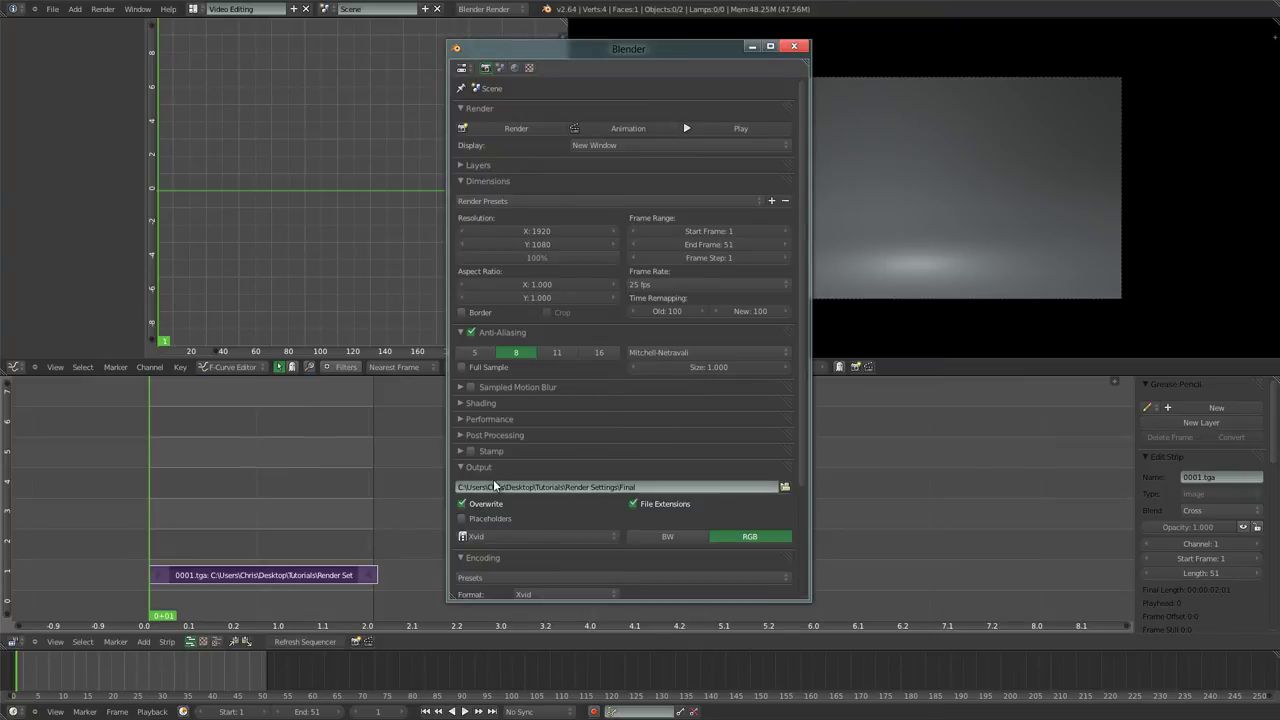
- Render the animation through frame 51, then close the render result window
left_click(606, 126)
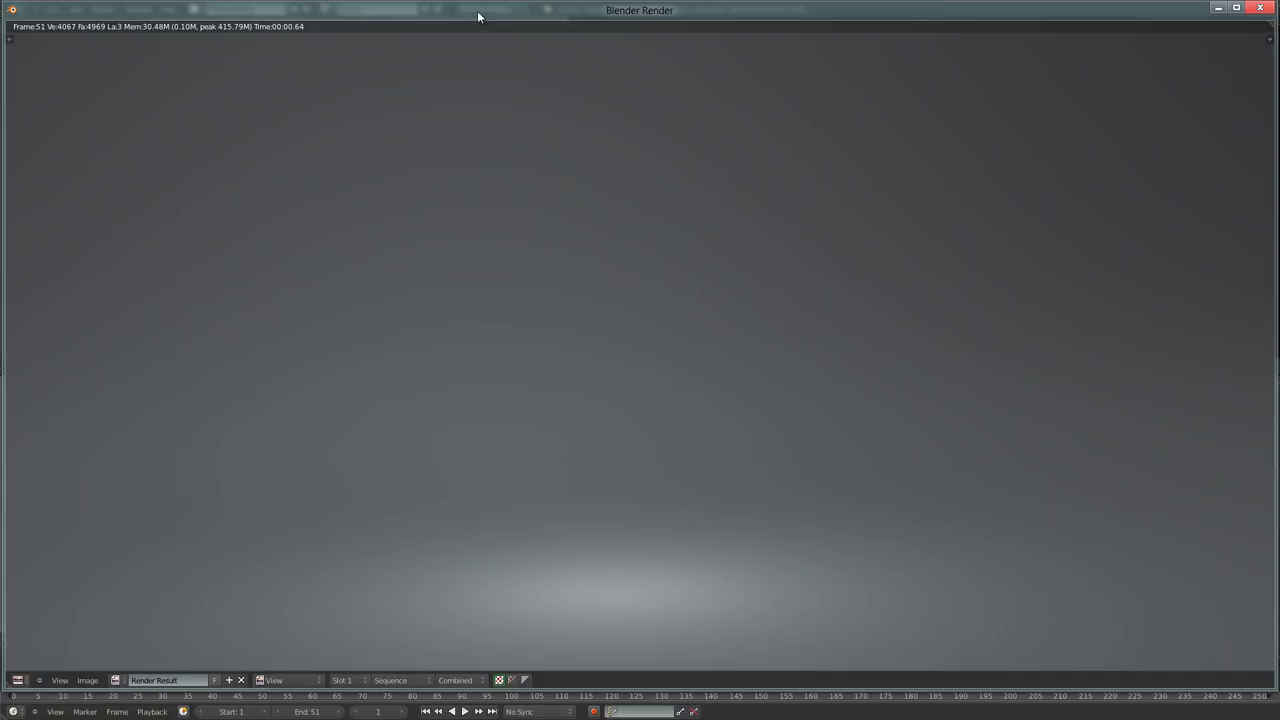
left_click_drag(477, 10, 601, 37)
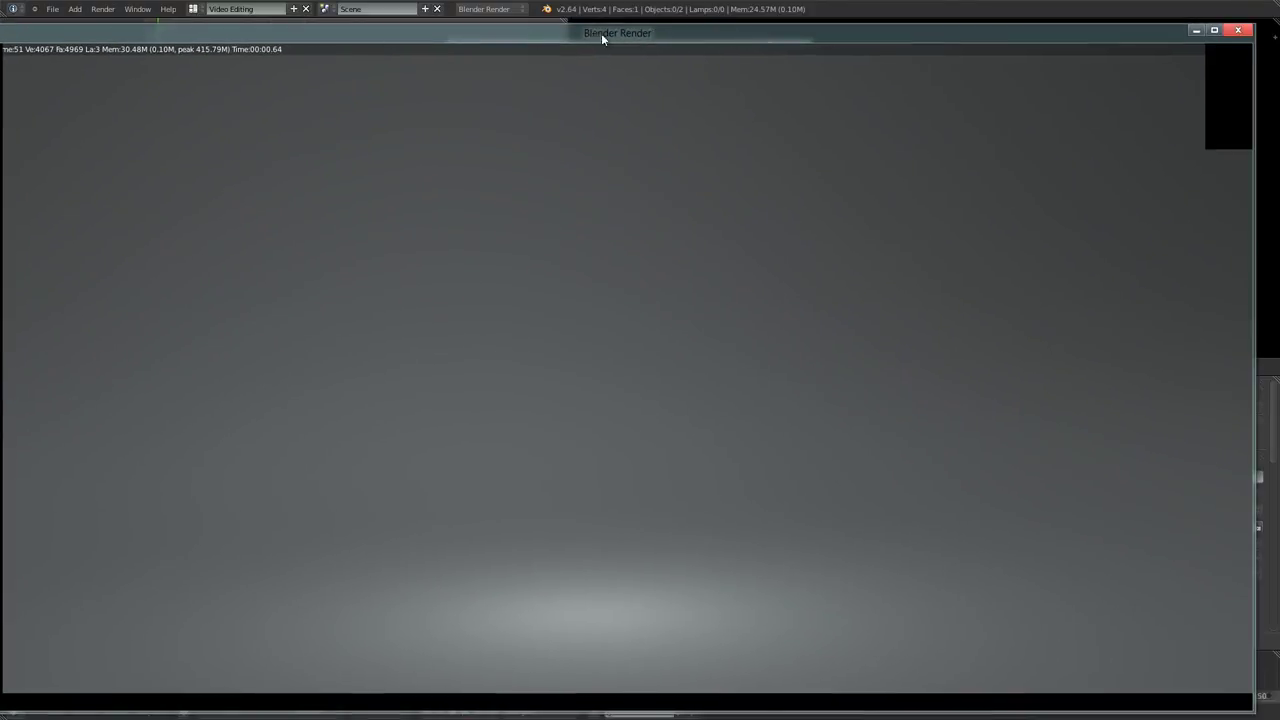
left_click(1237, 33)
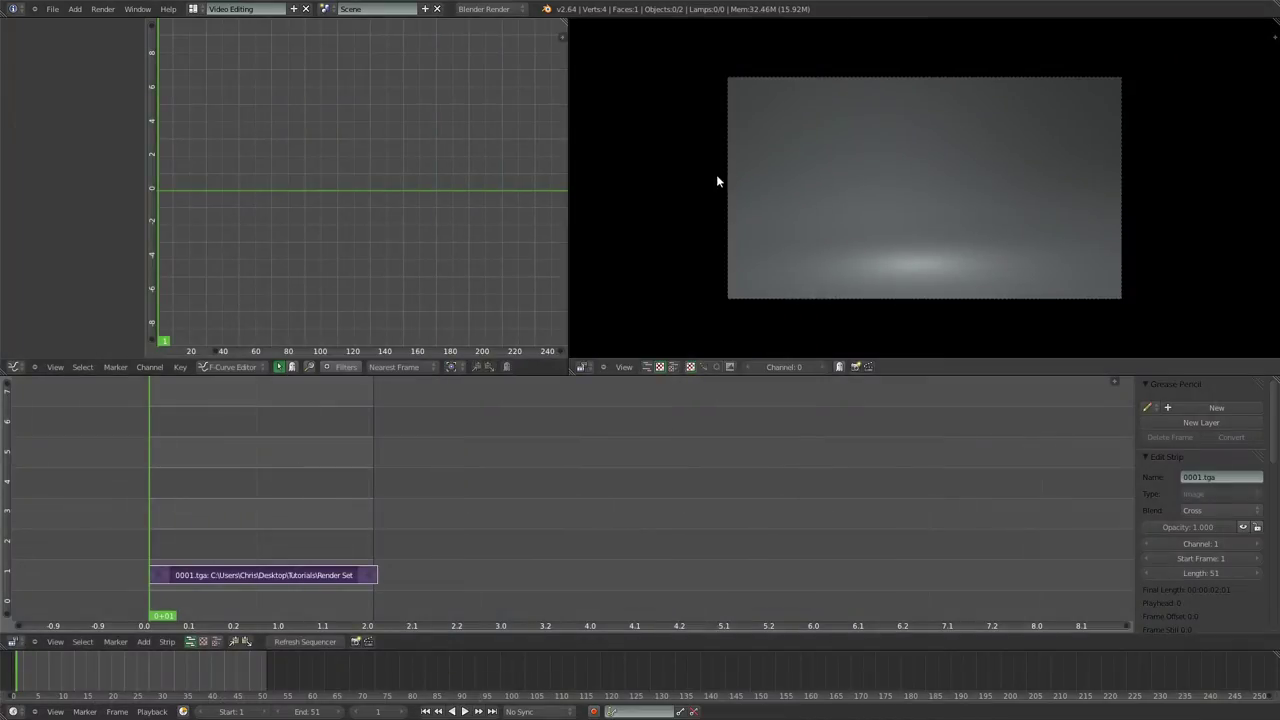
- Open Final0001-0051.avi from the Render Settings folder in VLC and start playing it
key("alt+Tab")
key("alt+Tab")
key("alt+Tab")
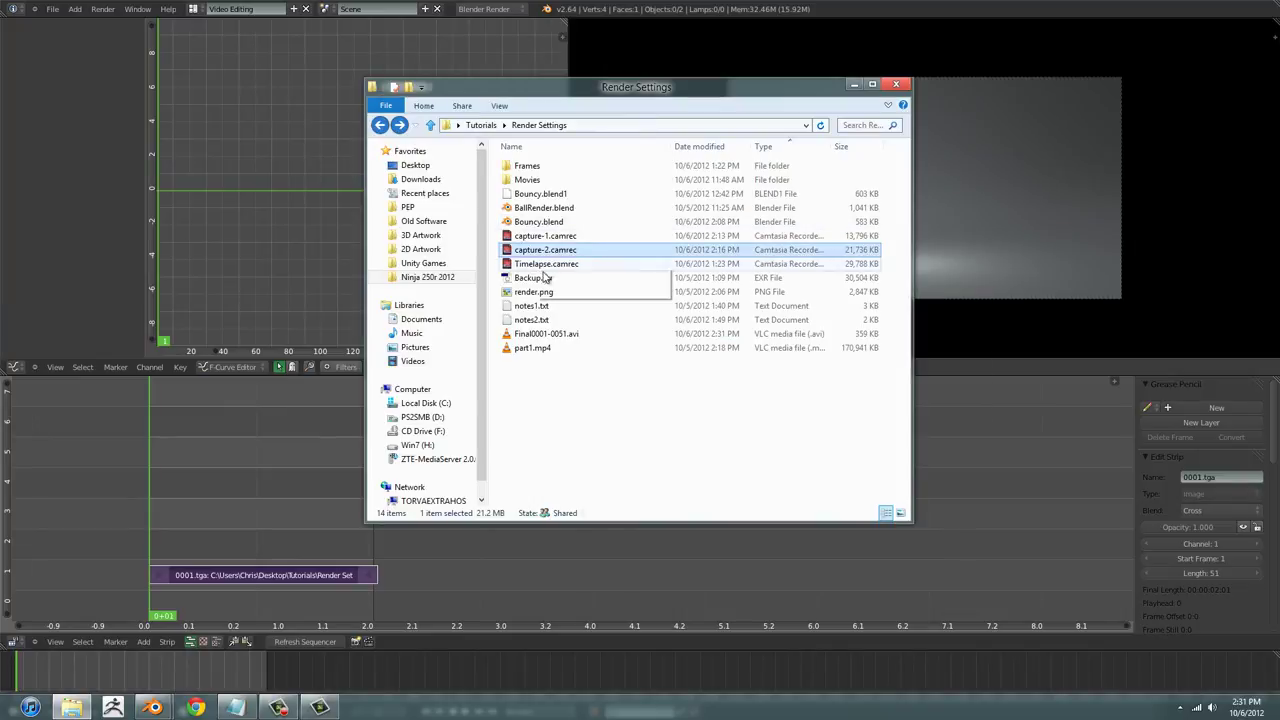
left_click(540, 336)
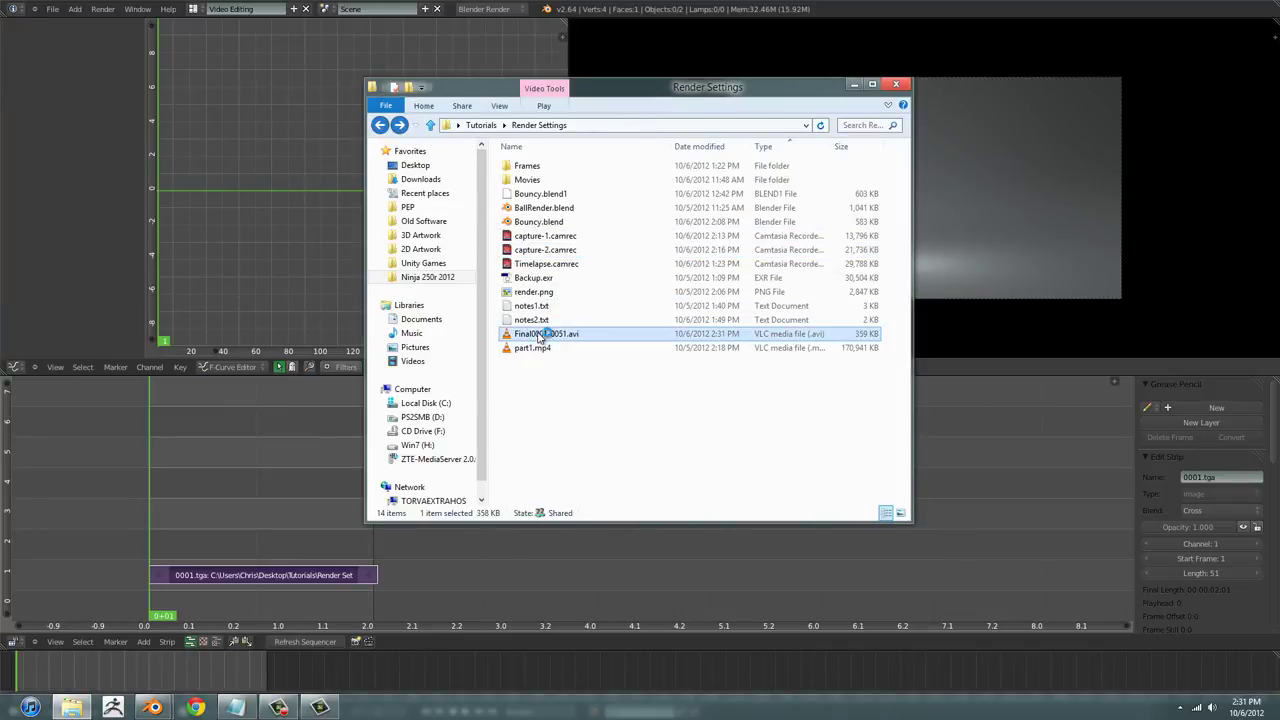
double_click(540, 336)
double_click(645, 31)
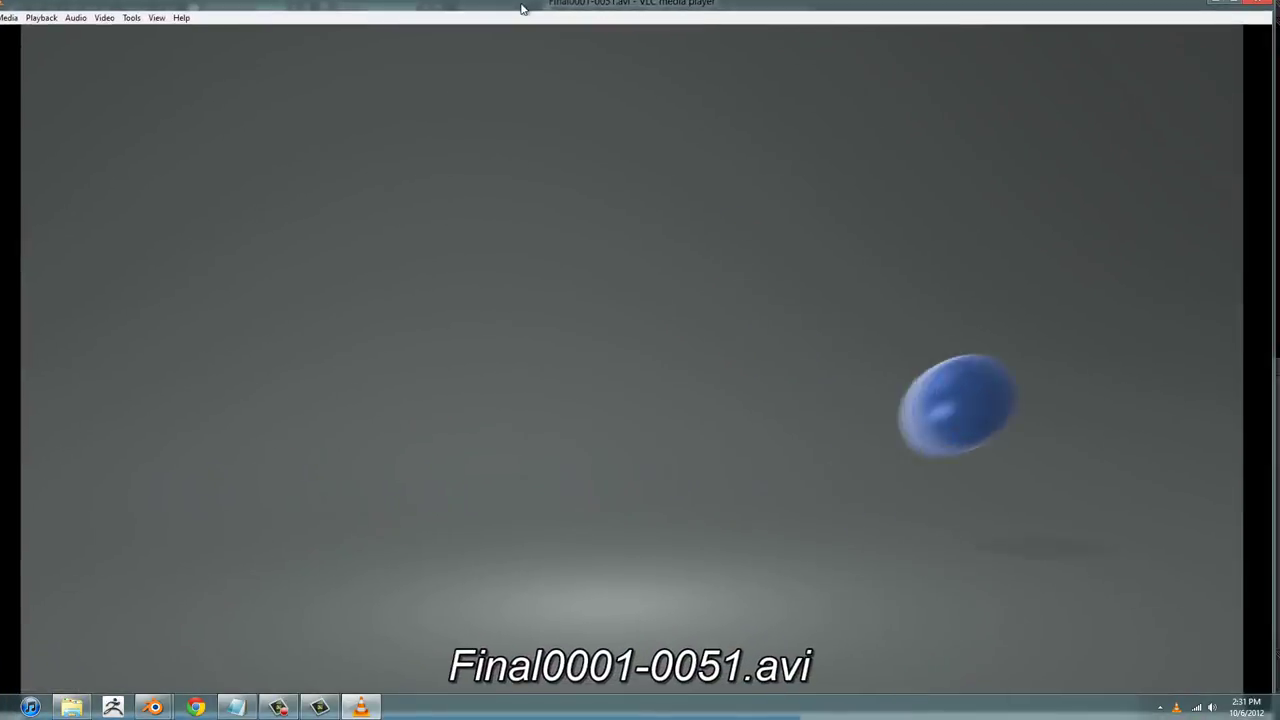
double_click(545, 10)
left_click_drag(607, 17, 674, 17)
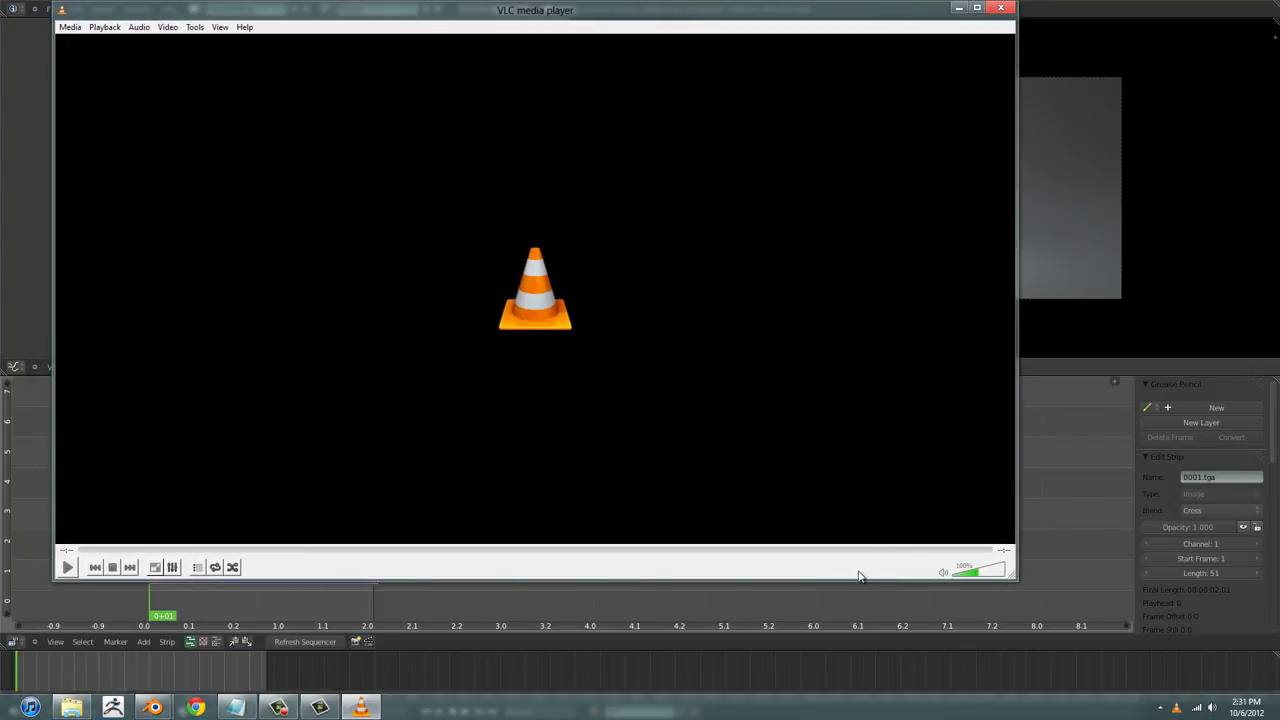
- Replay the bouncing-ball movie in a resized, then maximized, VLC window
left_click(65, 569)
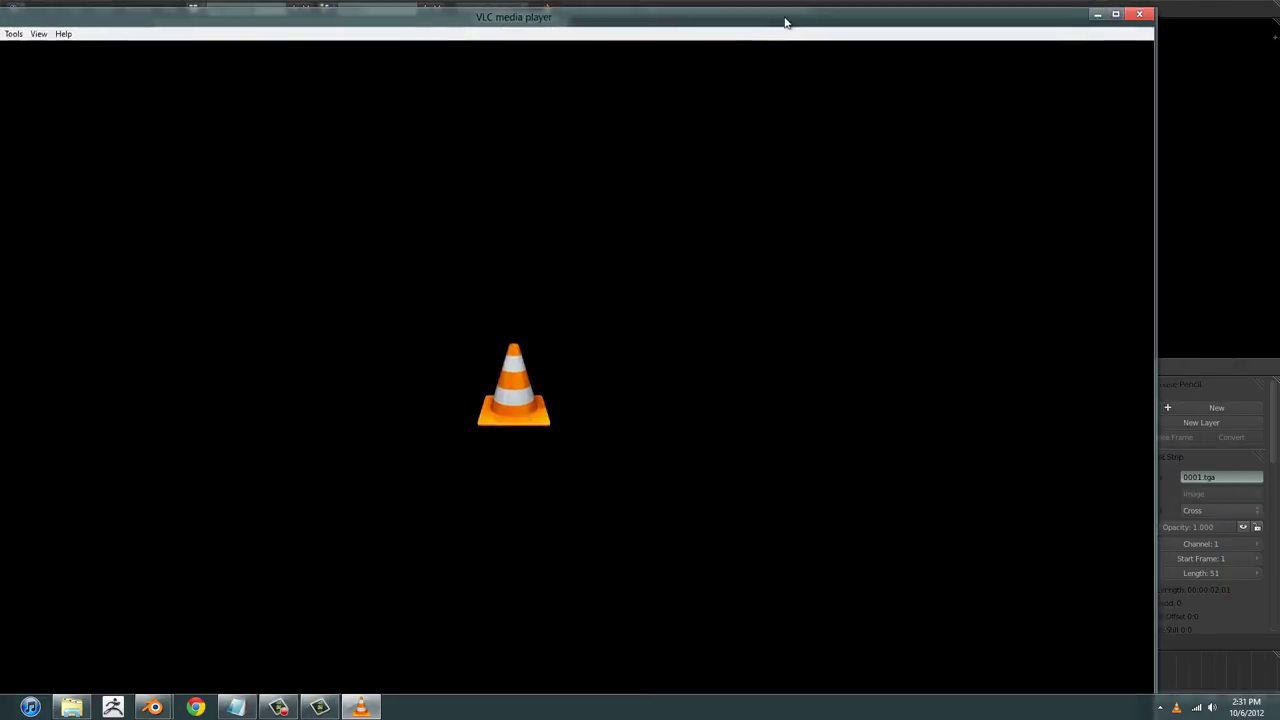
left_click_drag(1183, 8, 943, 180)
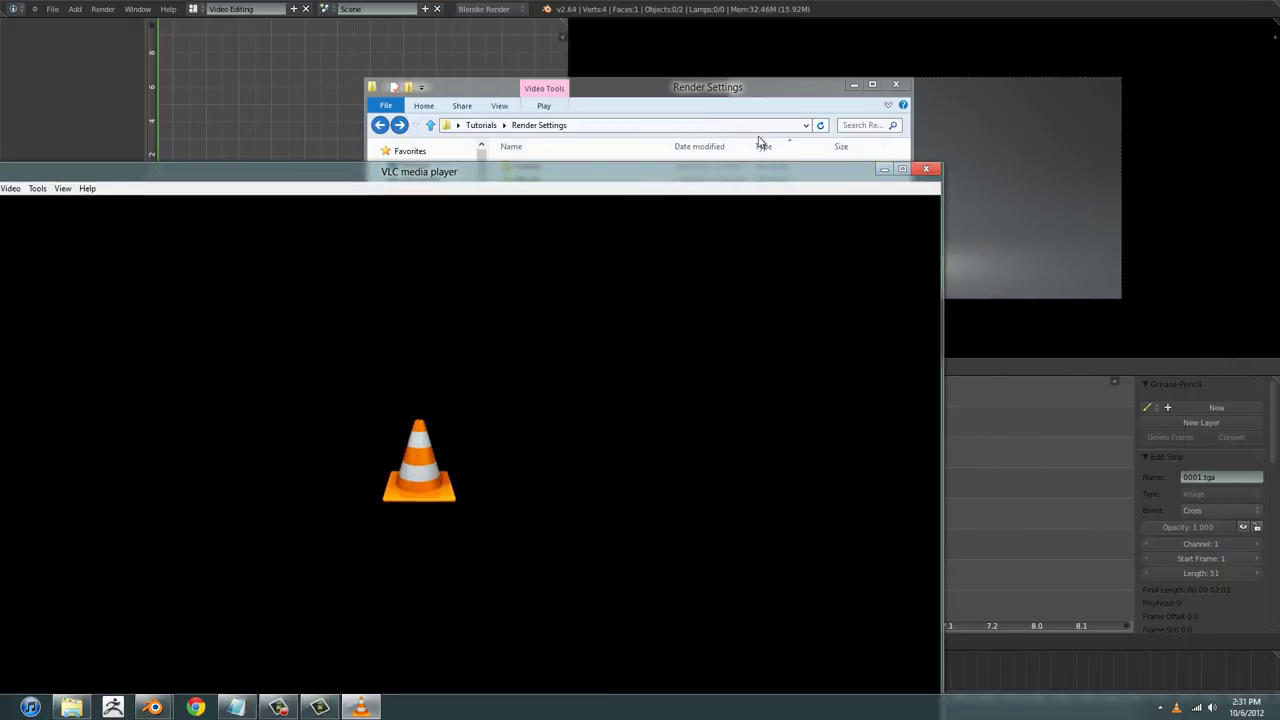
double_click(700, 178)
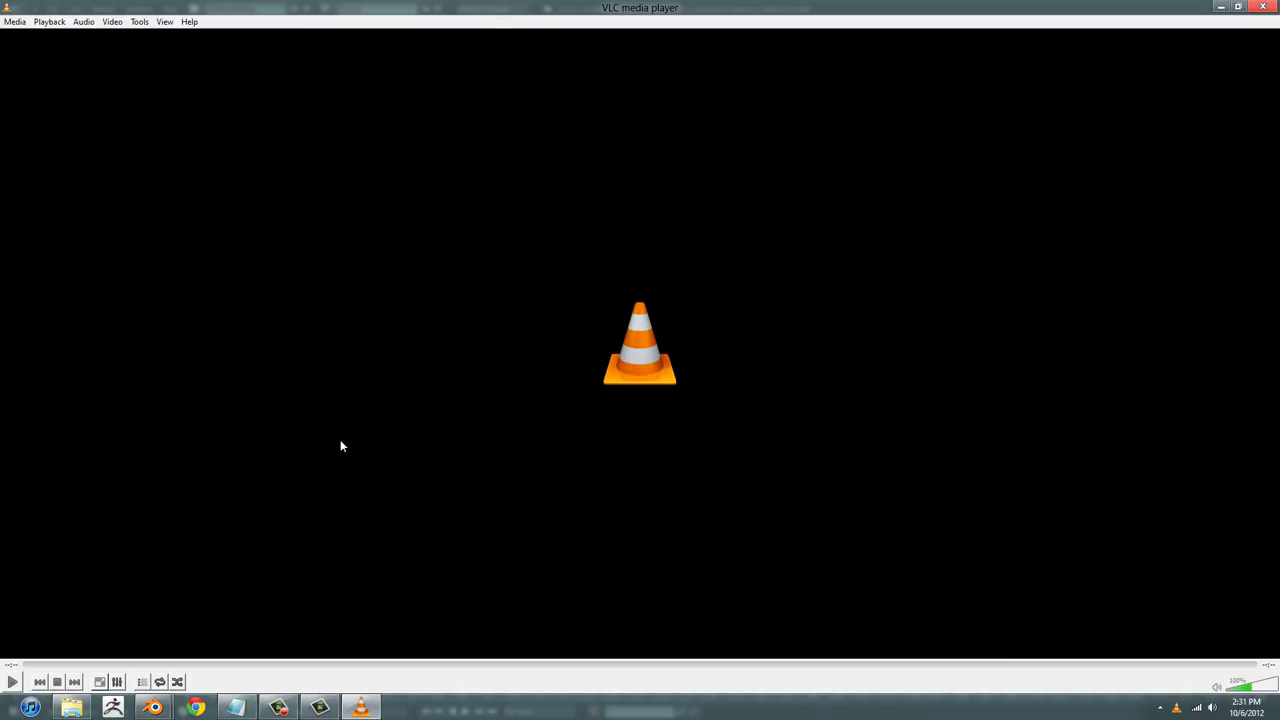
left_click(14, 682)
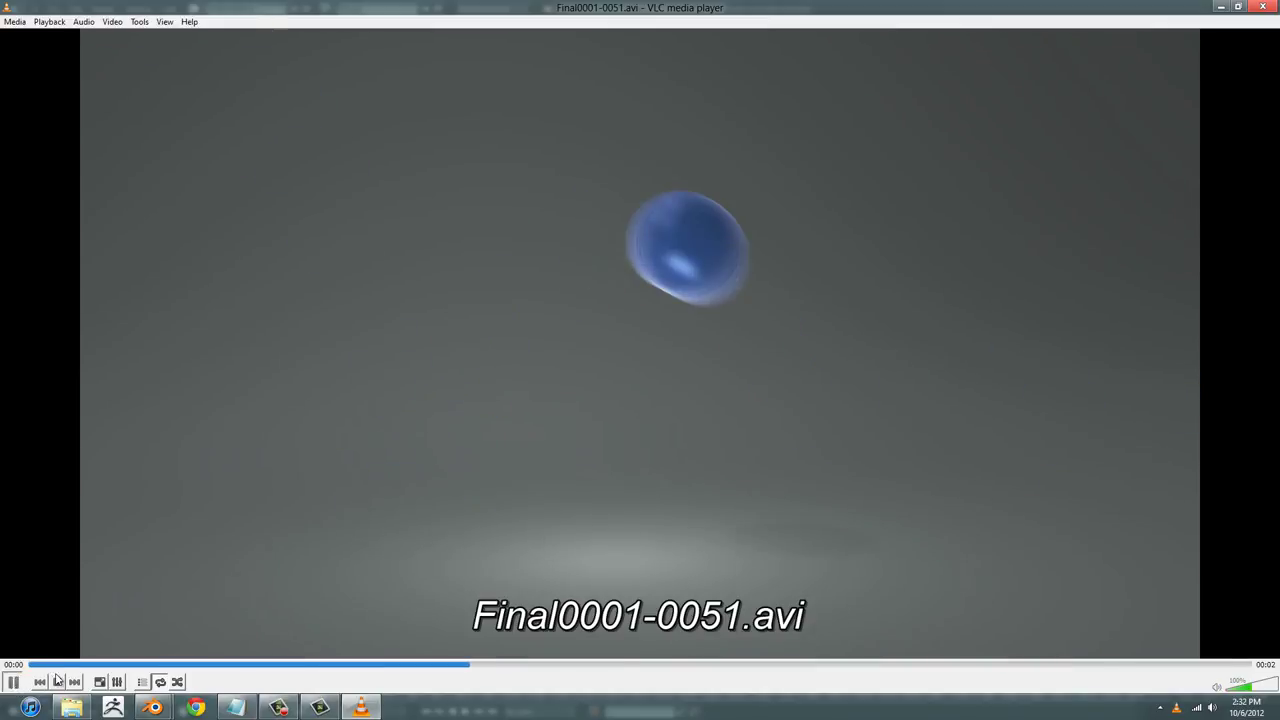
left_click(13, 682)
left_click(33, 665)
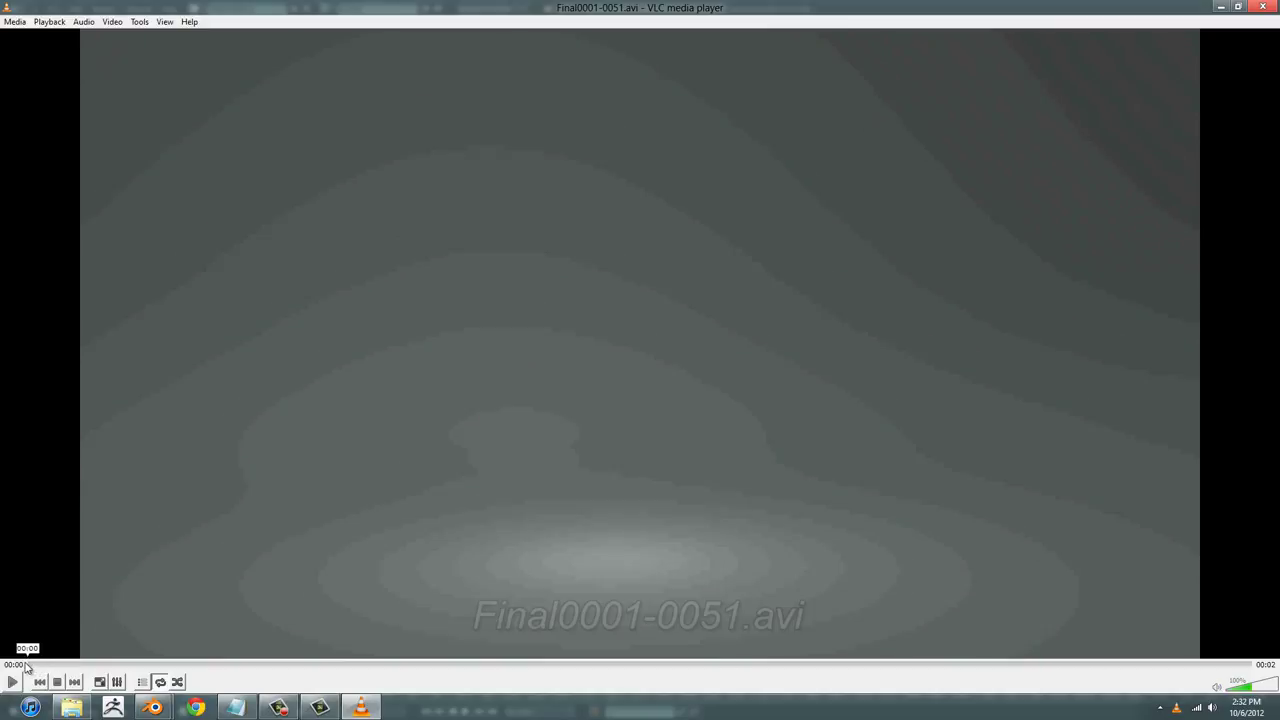
- Scrub through the movie and resume playback, then restore VLC to a smaller window
mouse_move(35, 667)
left_mouse_down()
mouse_move(1240, 666)
mouse_move(30, 664)
left_mouse_up()
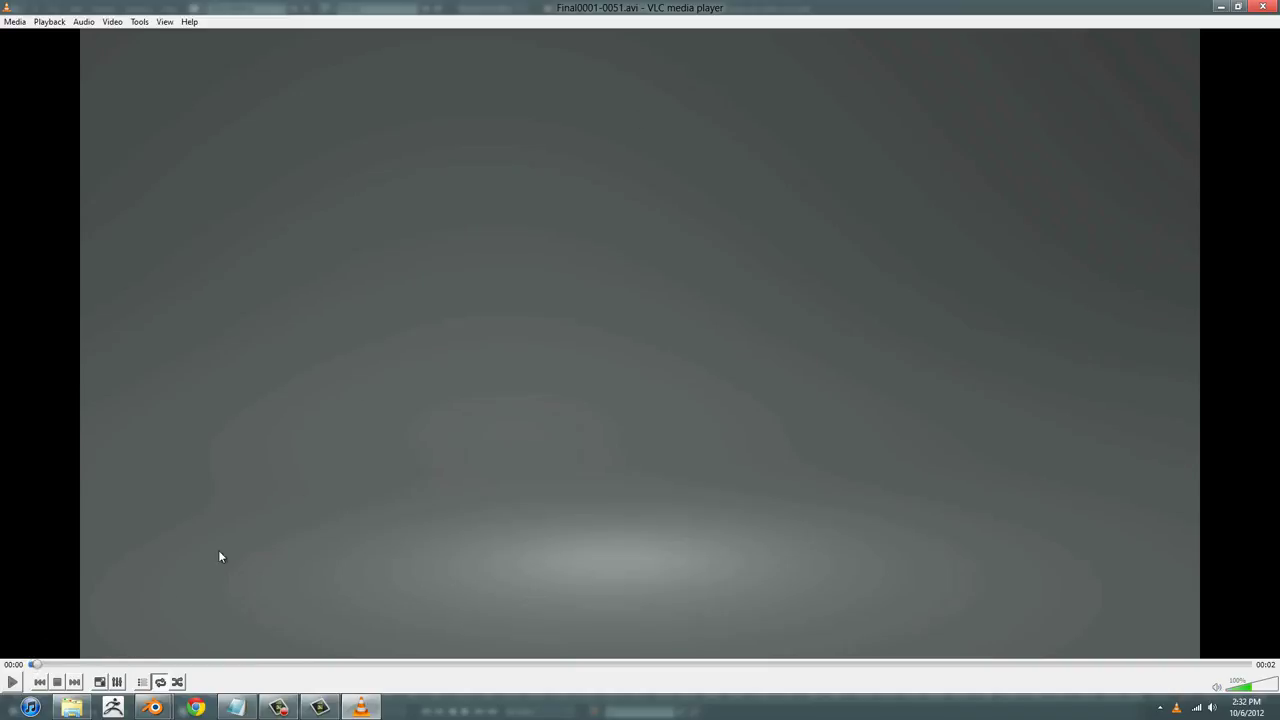
left_click_drag(35, 664, 104, 664)
left_click(12, 683)
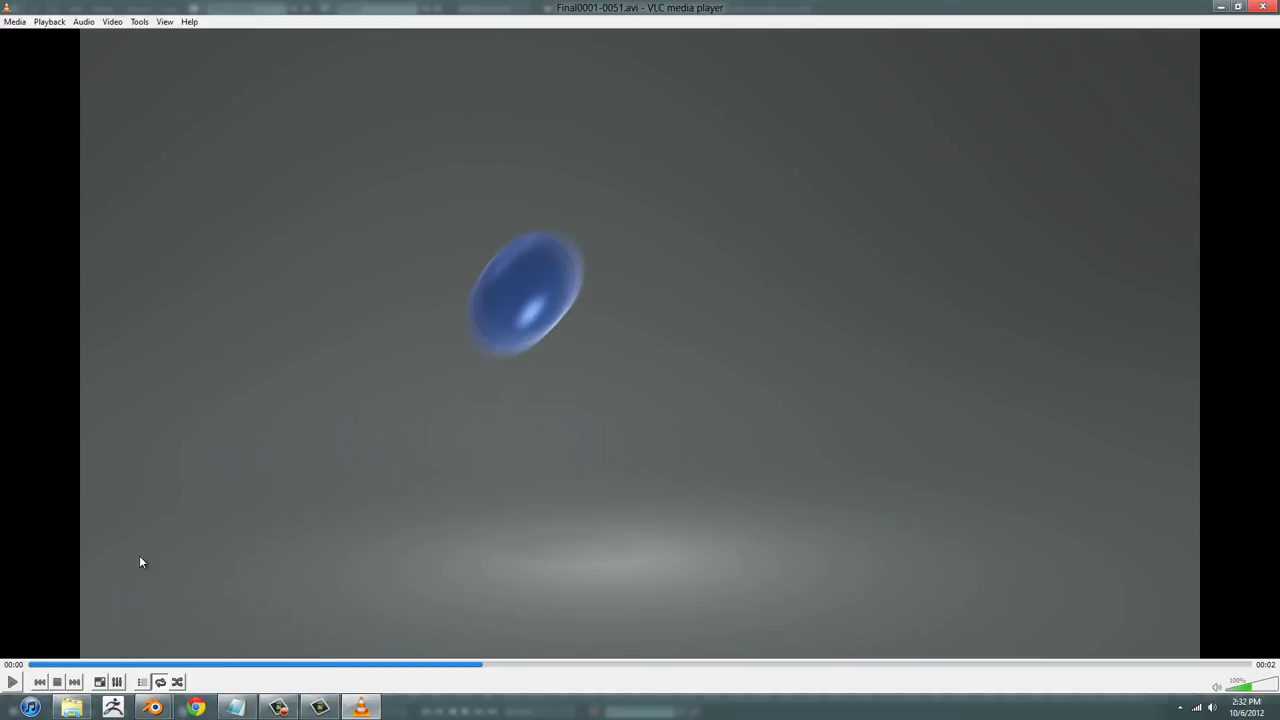
left_click(103, 664)
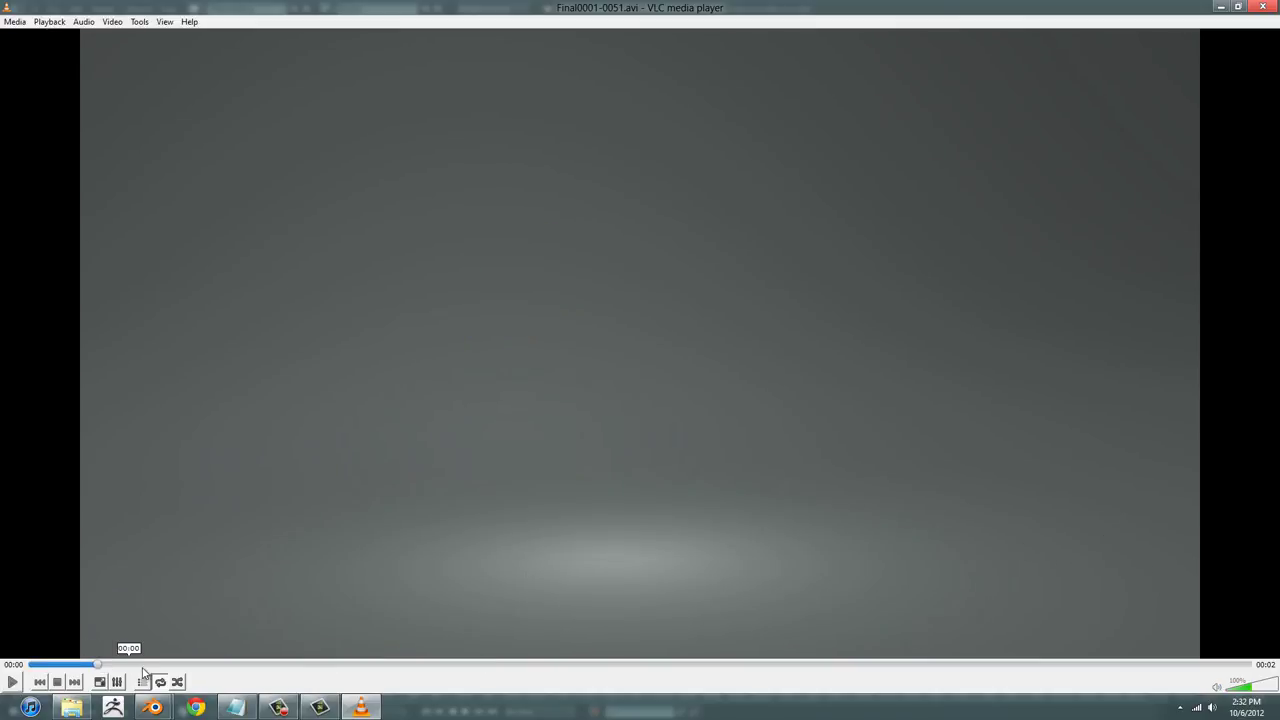
double_click(561, 18)
left_click_drag(547, 30, 596, 26)
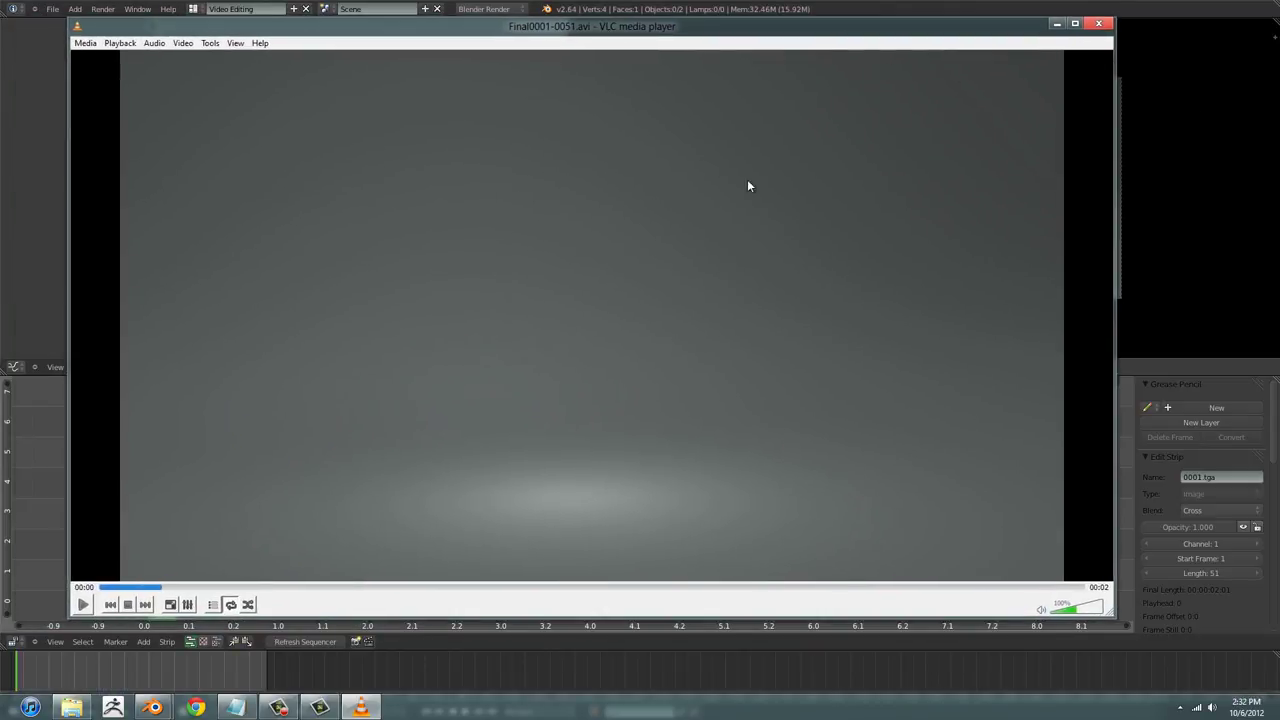
- Close VLC and adjust the position of the Render Settings Explorer window
left_click(1102, 24)
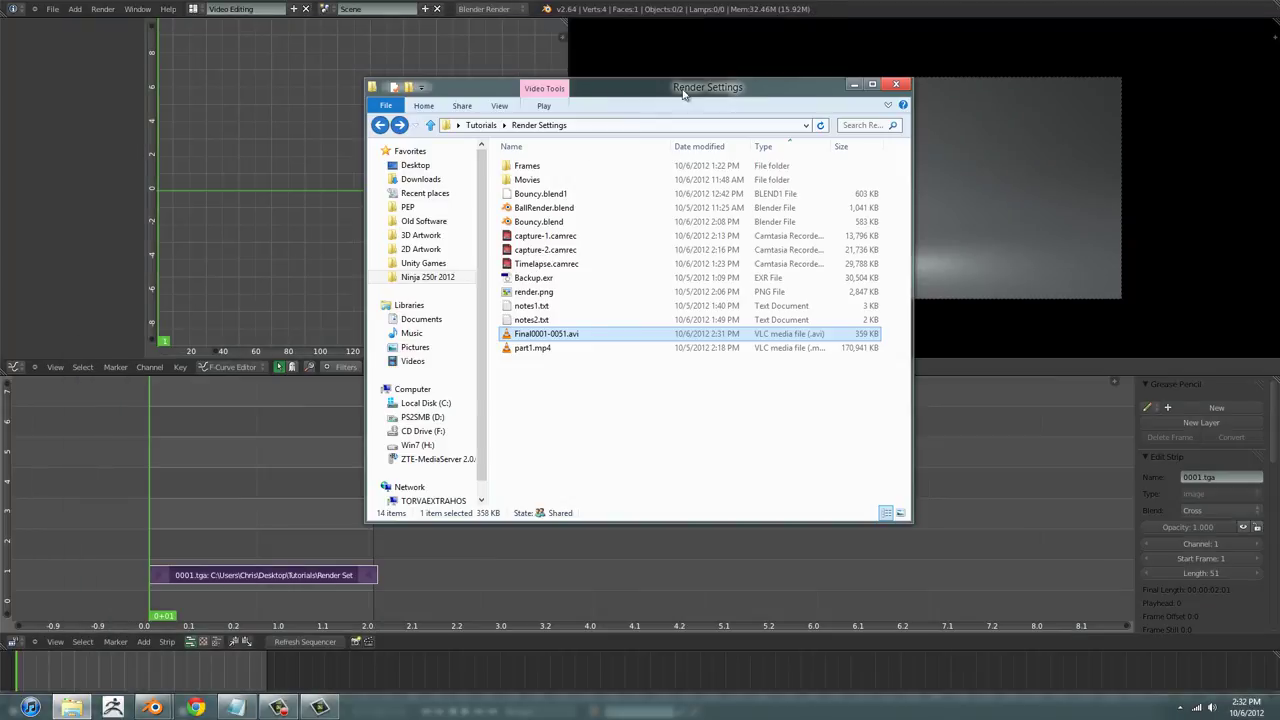
left_click_drag(600, 94, 550, 90)
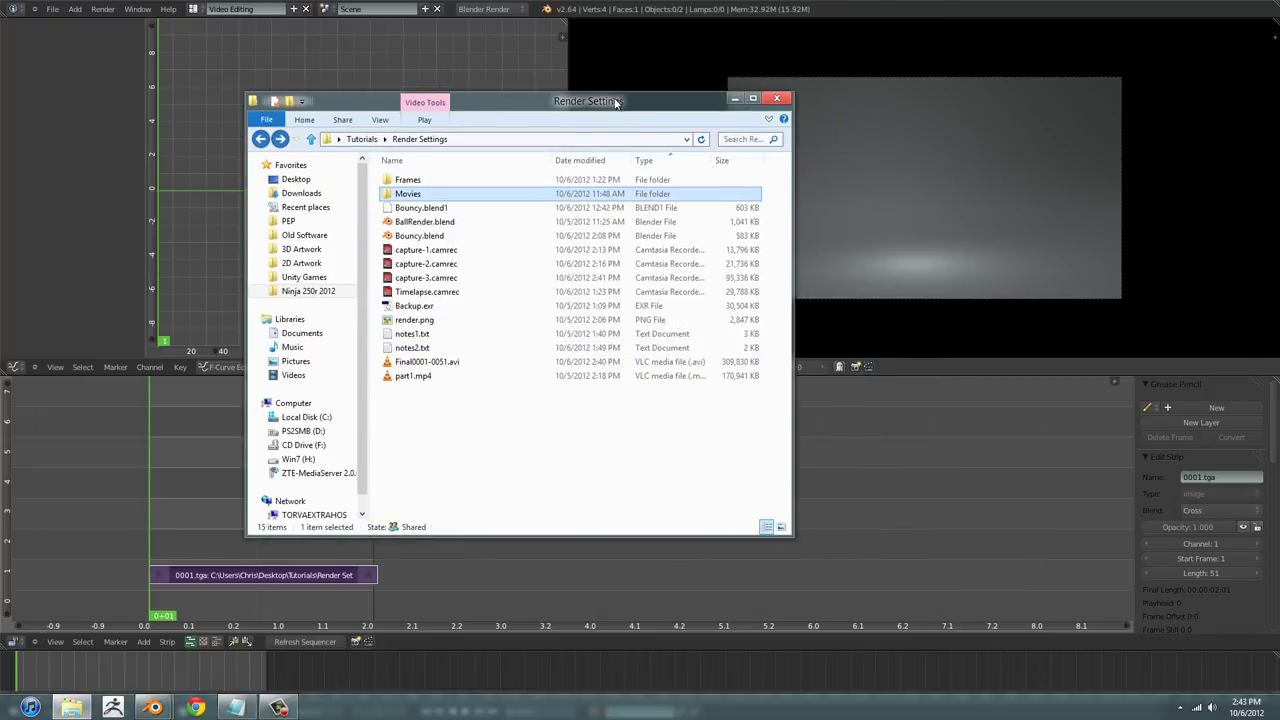
left_click_drag(643, 106, 652, 106)
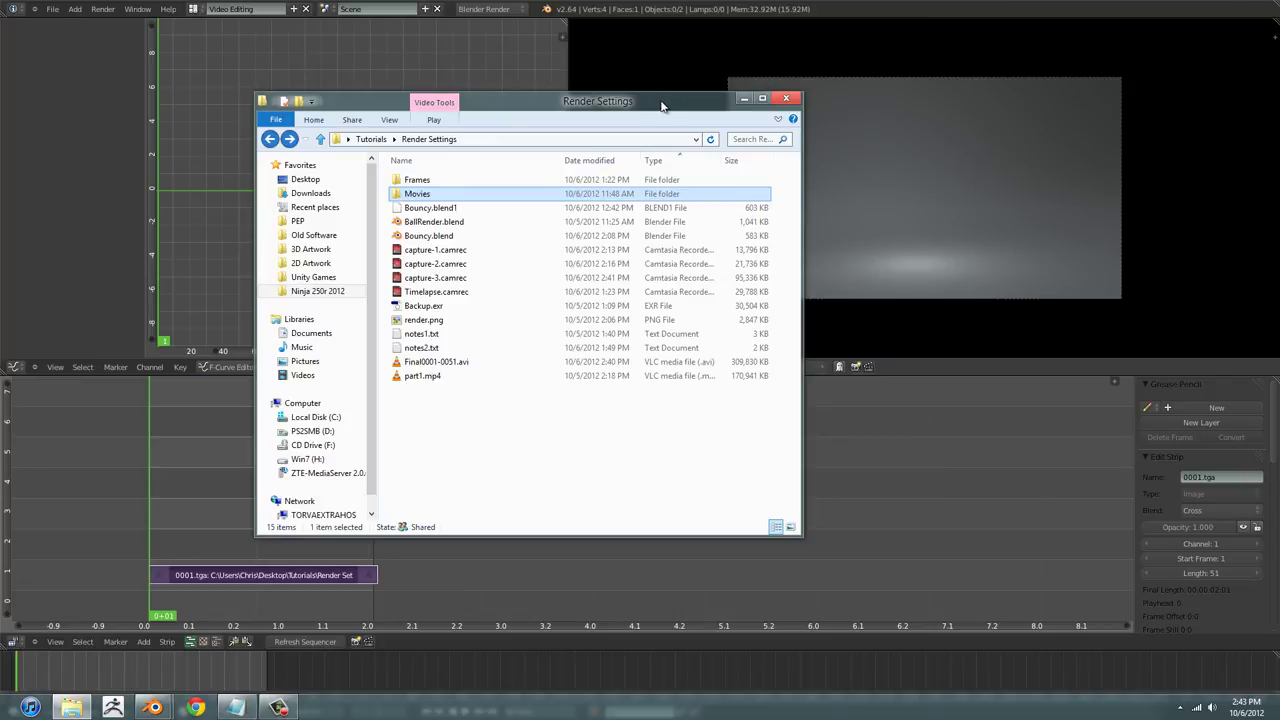
- Open the Movies folder, then return to Render Settings and reposition the window
double_click(443, 194)
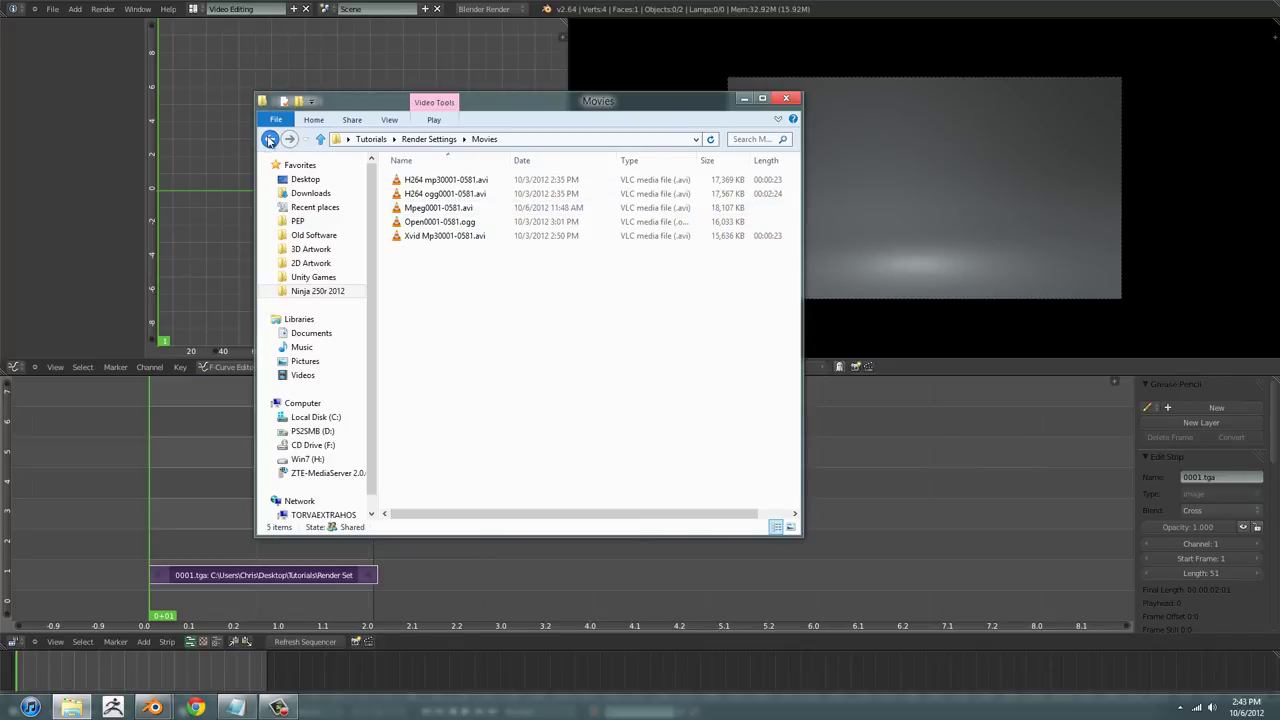
left_click(269, 139)
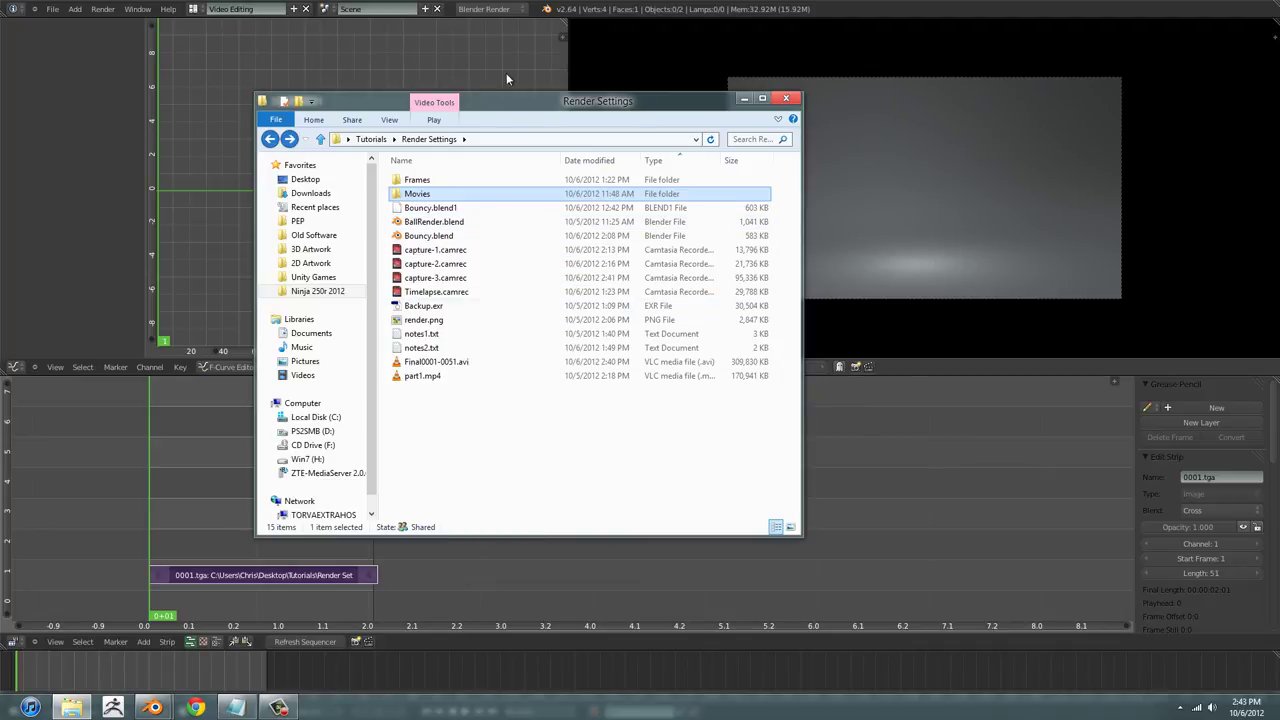
left_click_drag(513, 96, 528, 83)
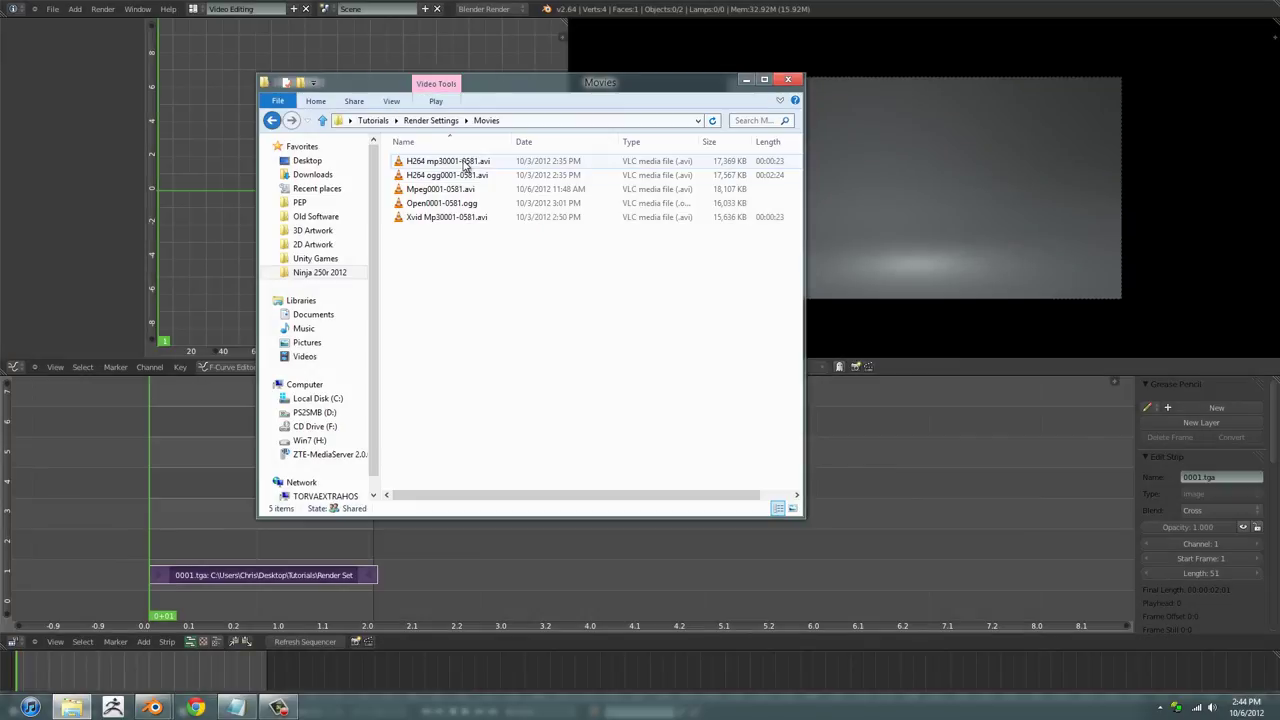
- Check each video's size and length, e.g. Xvid Mp30001-0581.avi at 15,636 KB, 23 seconds
left_click(460, 218, "shift")
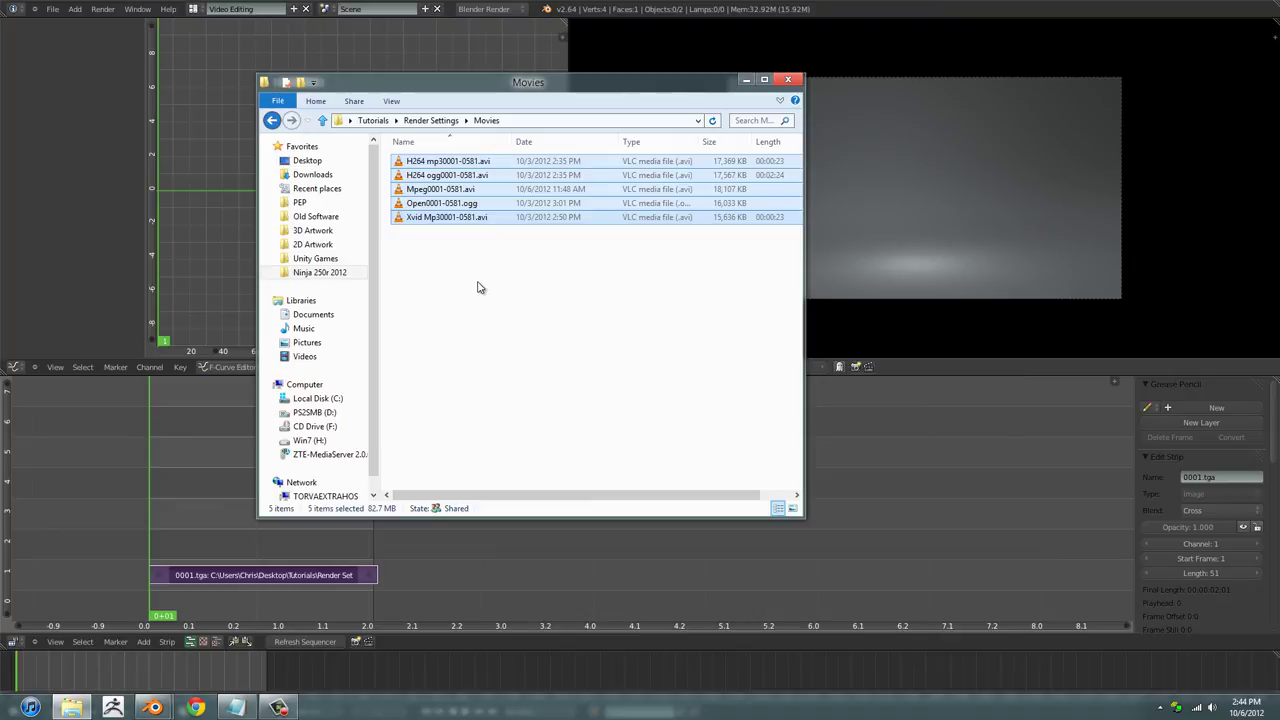
left_click(487, 289)
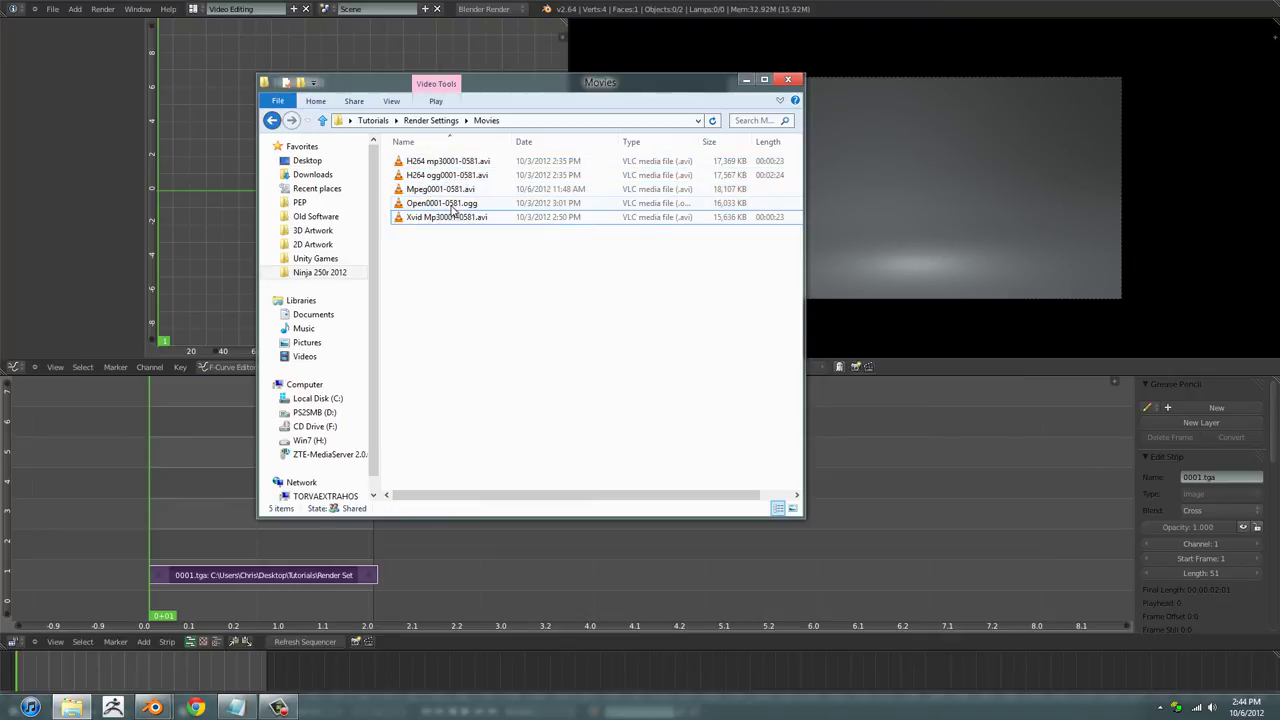
left_click(447, 163)
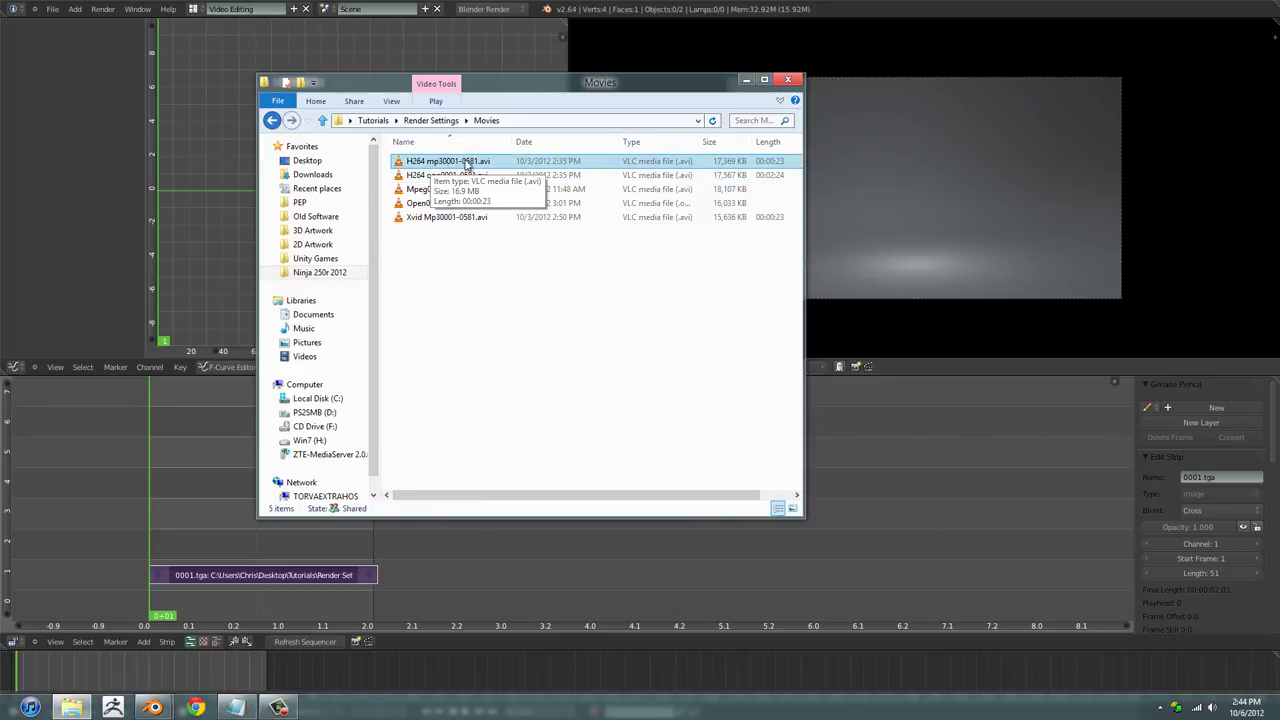
left_click(460, 176)
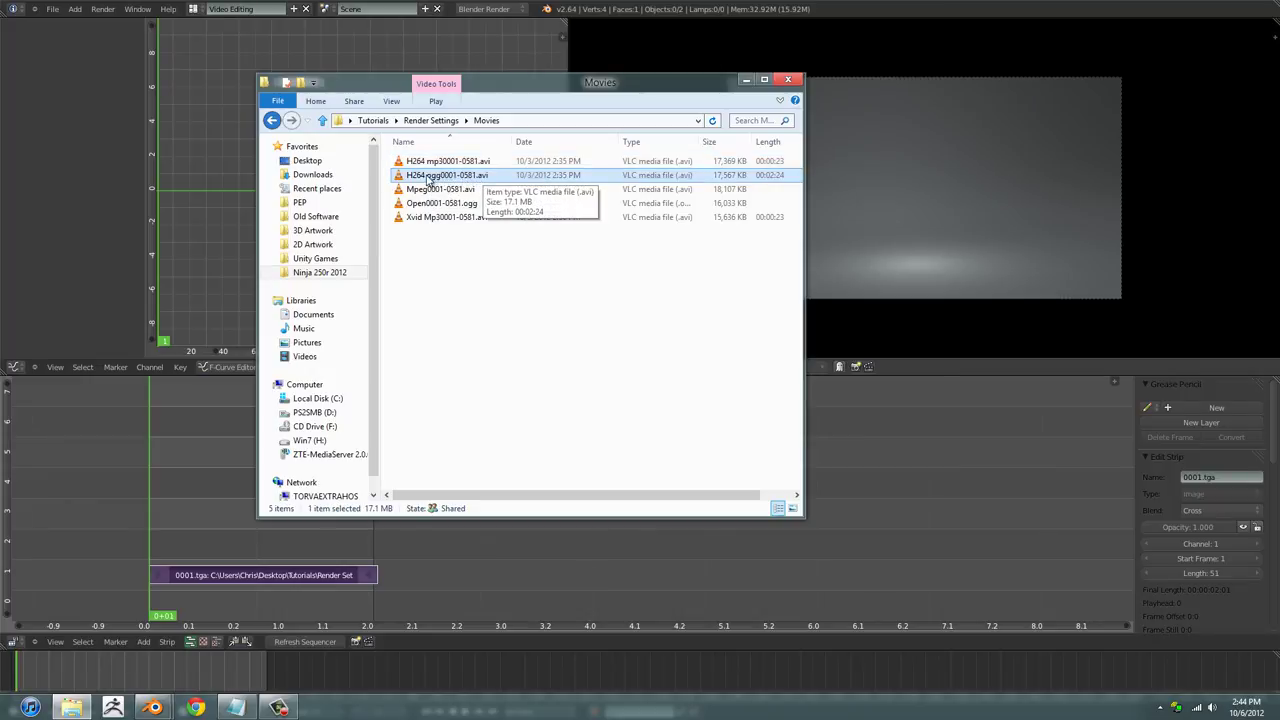
left_click(461, 191)
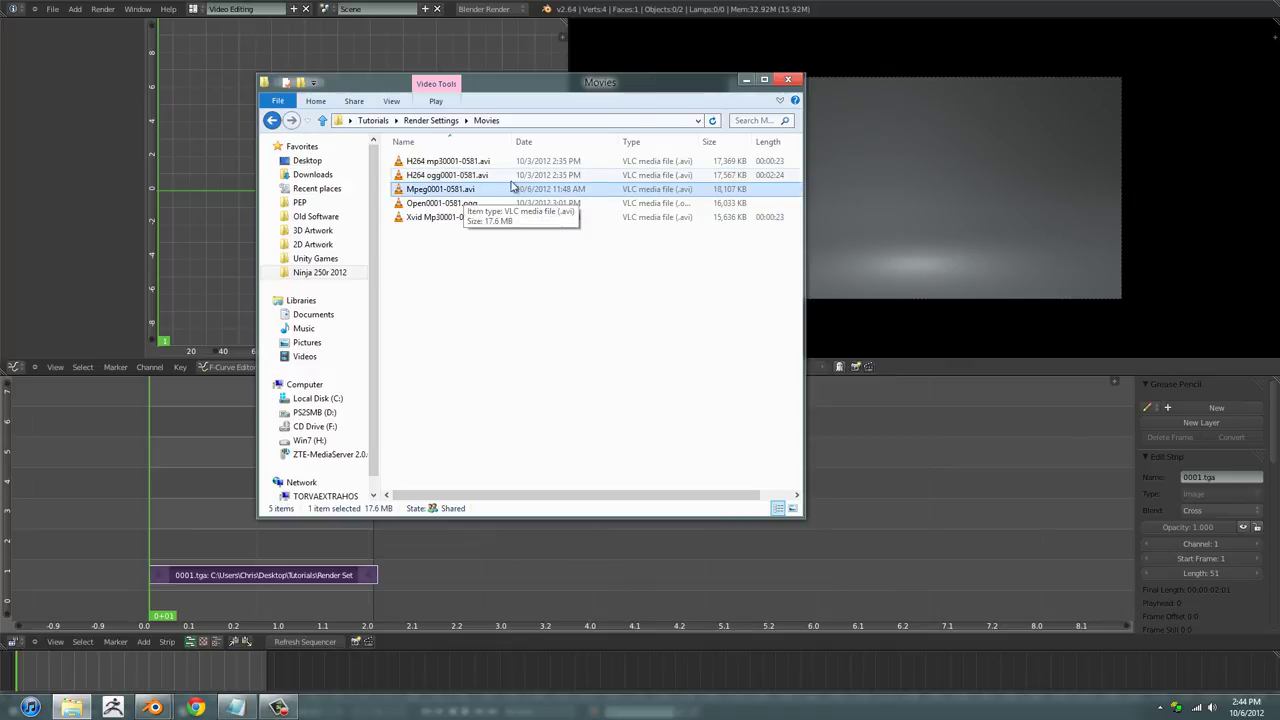
left_click(473, 205)
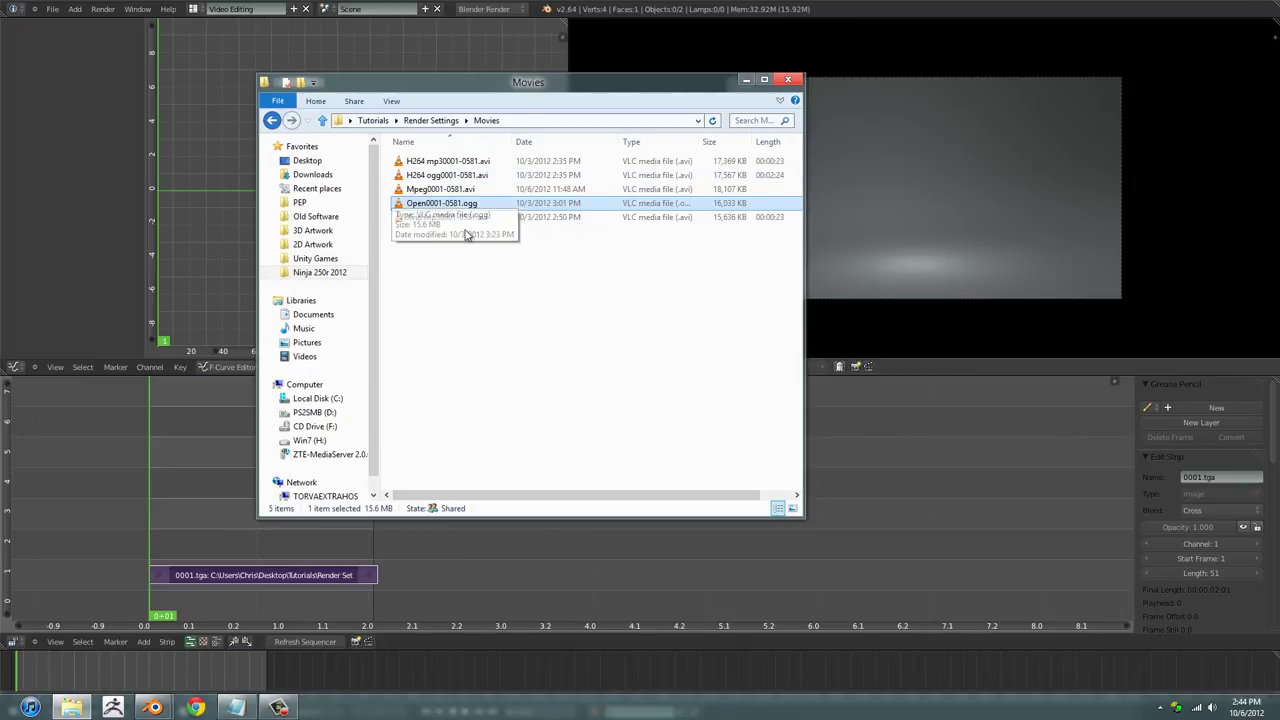
left_click(457, 216)
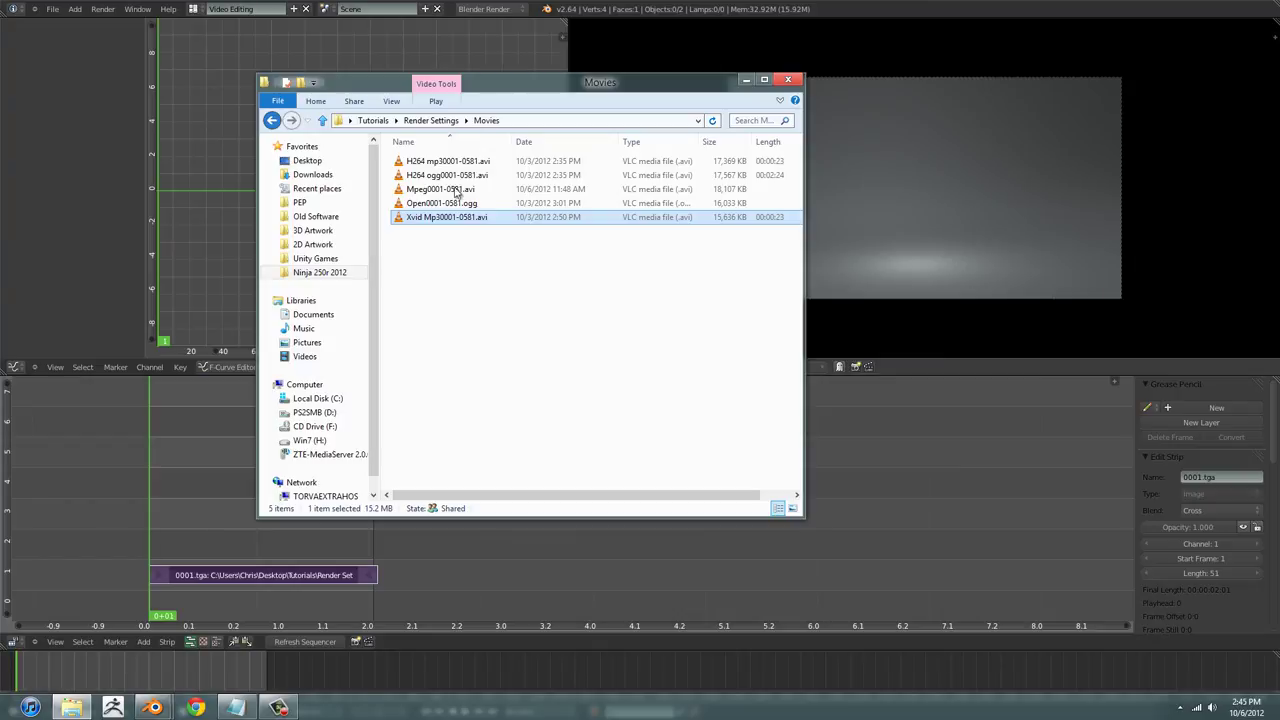
- Box-select all five videos in the Movies folder, then clear the selection
left_click_drag(493, 93, 494, 115)
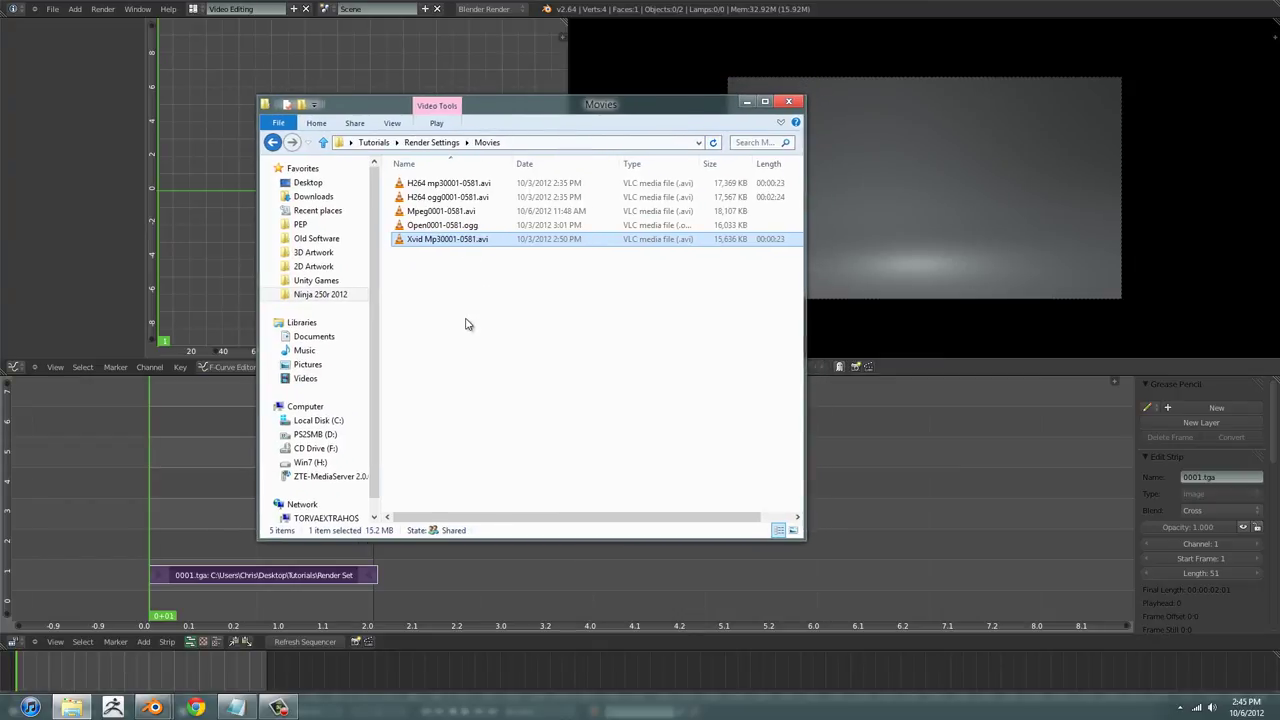
left_click_drag(466, 323, 432, 170)
left_click(570, 410)
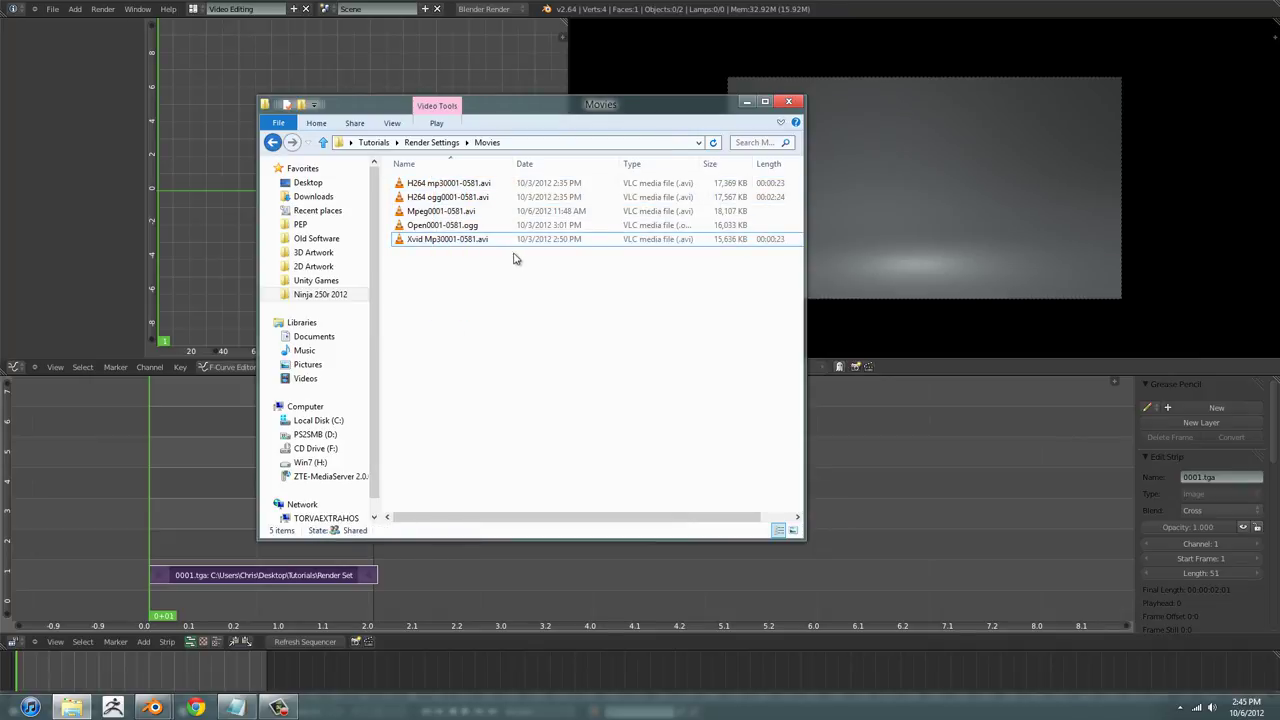
- Go back to Render Settings and reopen Movies, ending on its five-video listing via Back/Forward
left_click(272, 142)
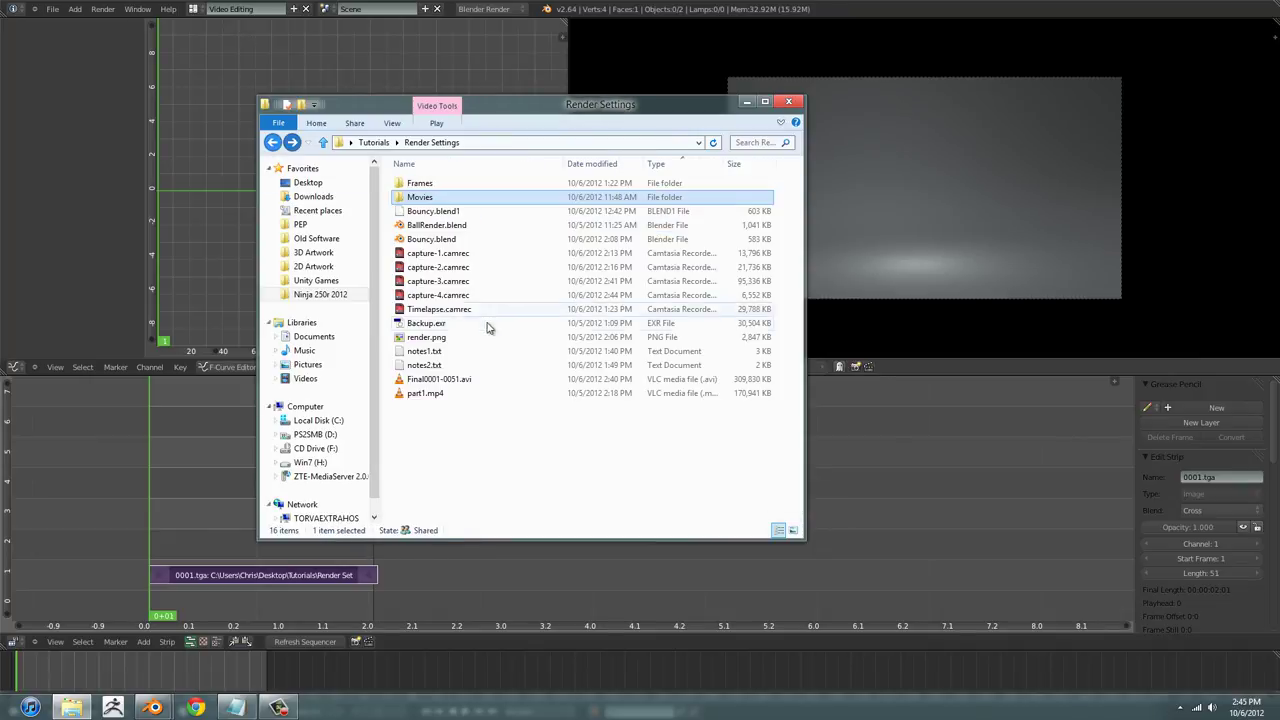
double_click(425, 198)
mouse_move(453, 288)
left_mouse_down()
mouse_move(434, 202)
mouse_move(454, 304)
left_mouse_up()
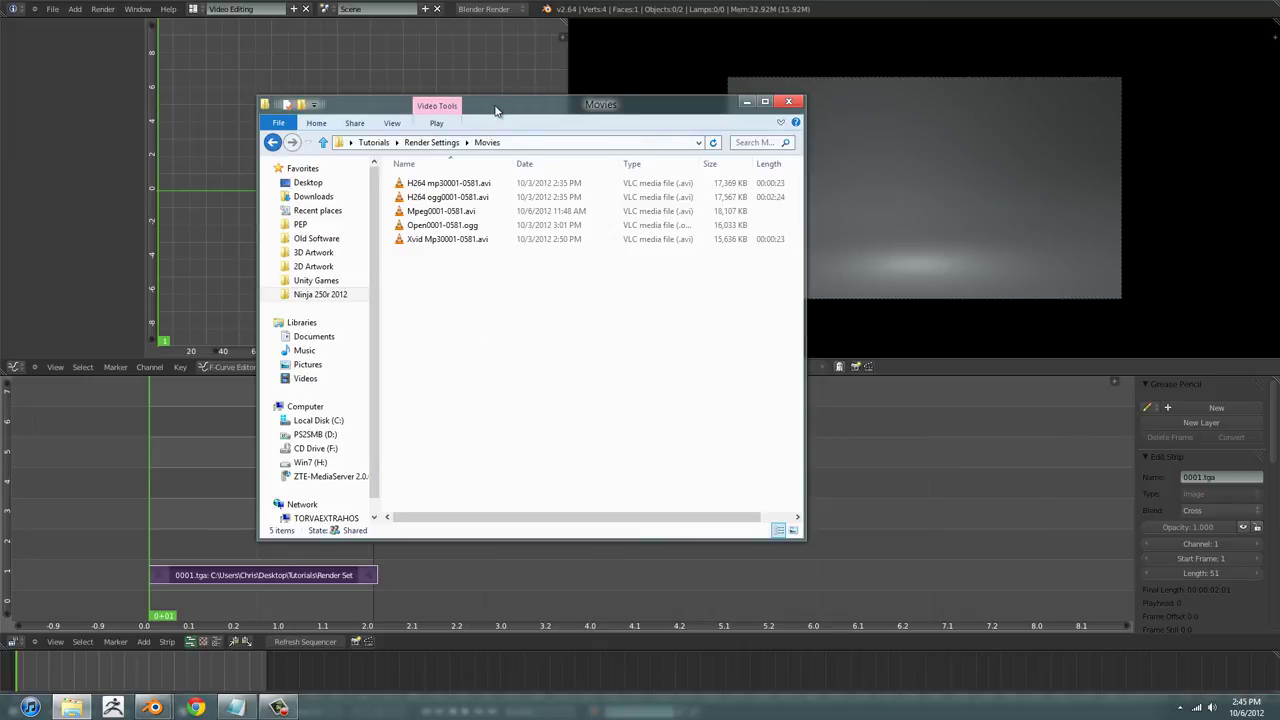
mouse_move(495, 110)
left_mouse_down()
mouse_move(474, 100)
mouse_move(501, 103)
left_mouse_up()
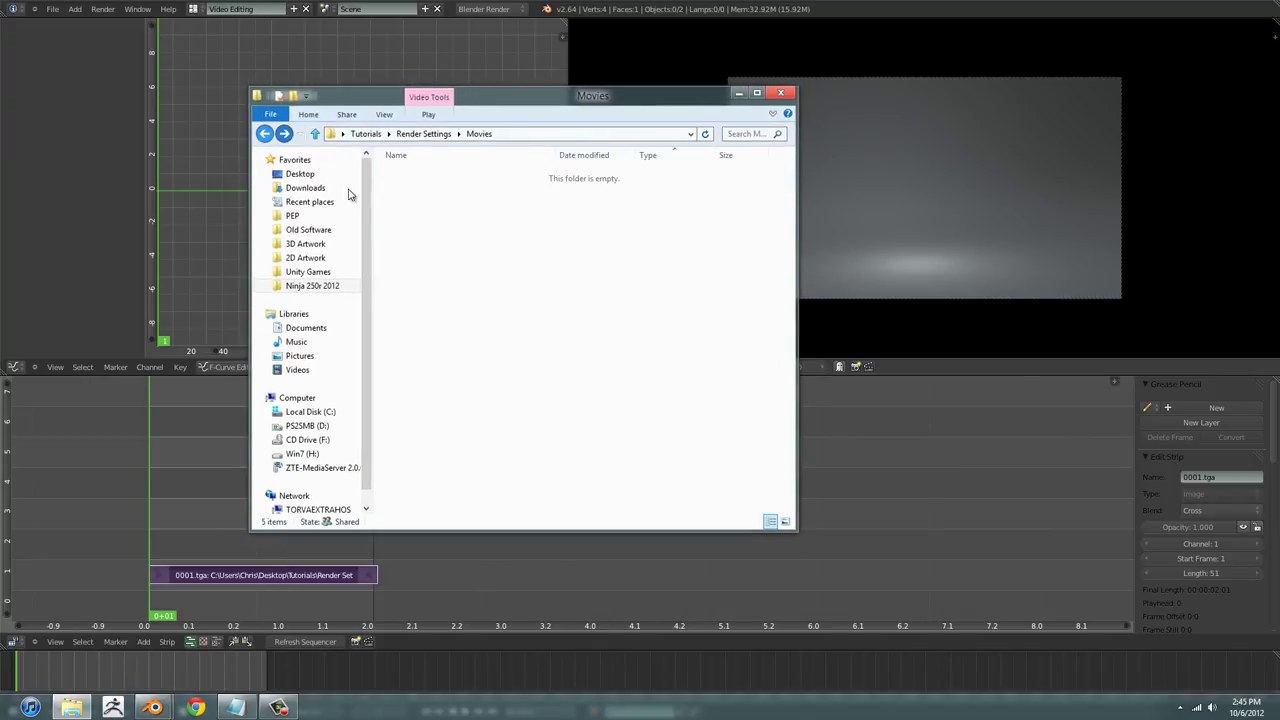
left_click(264, 133)
left_click(284, 133)
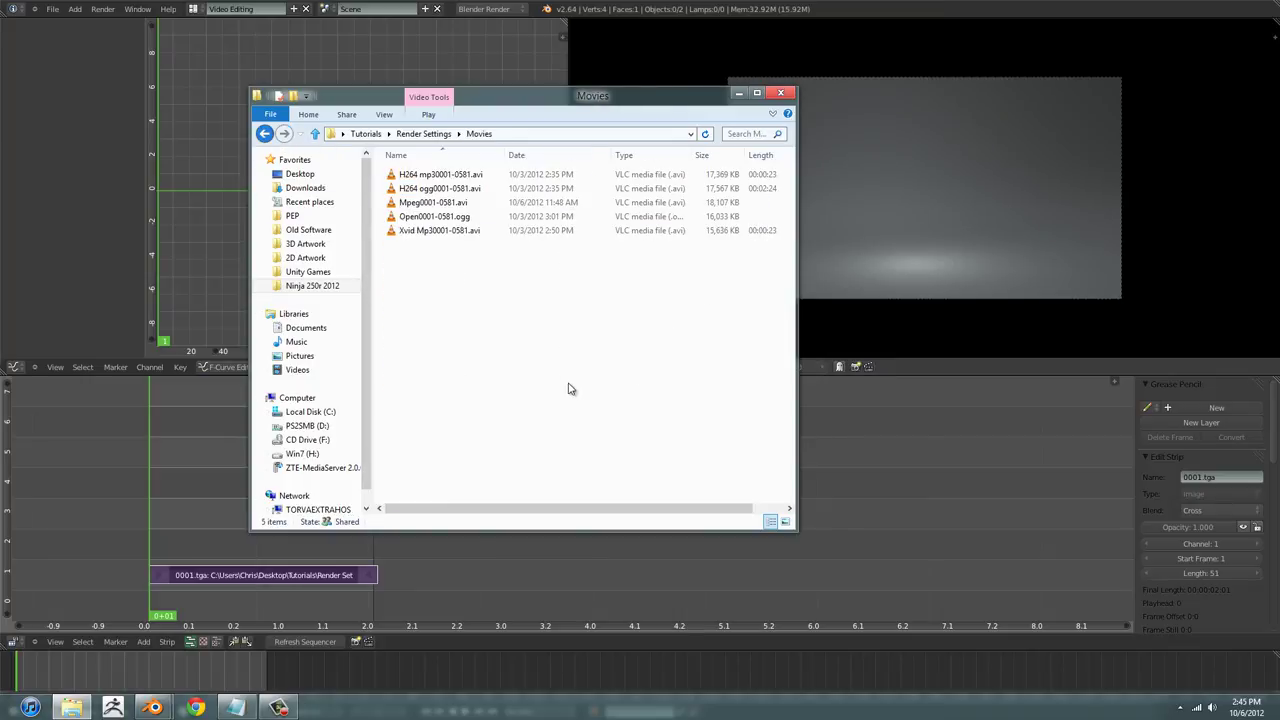